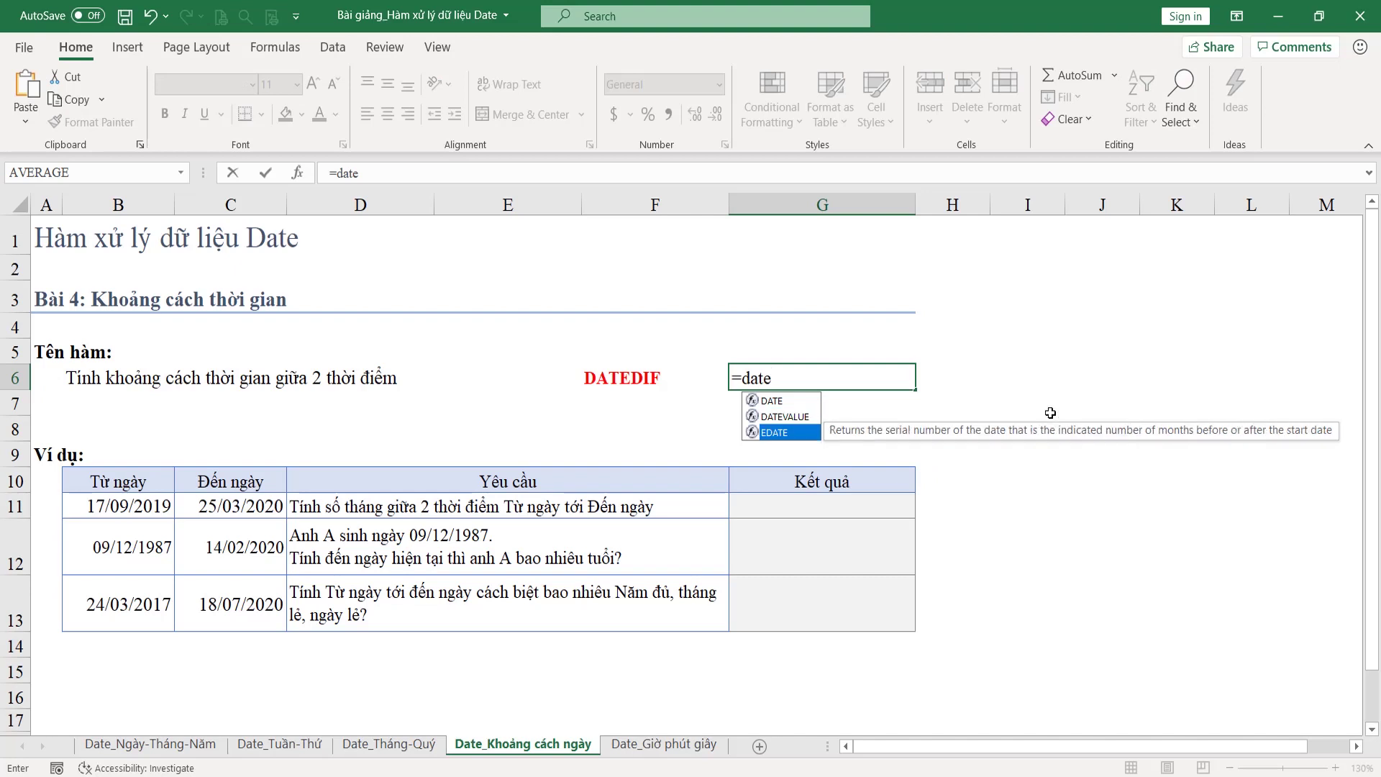
key(Up)
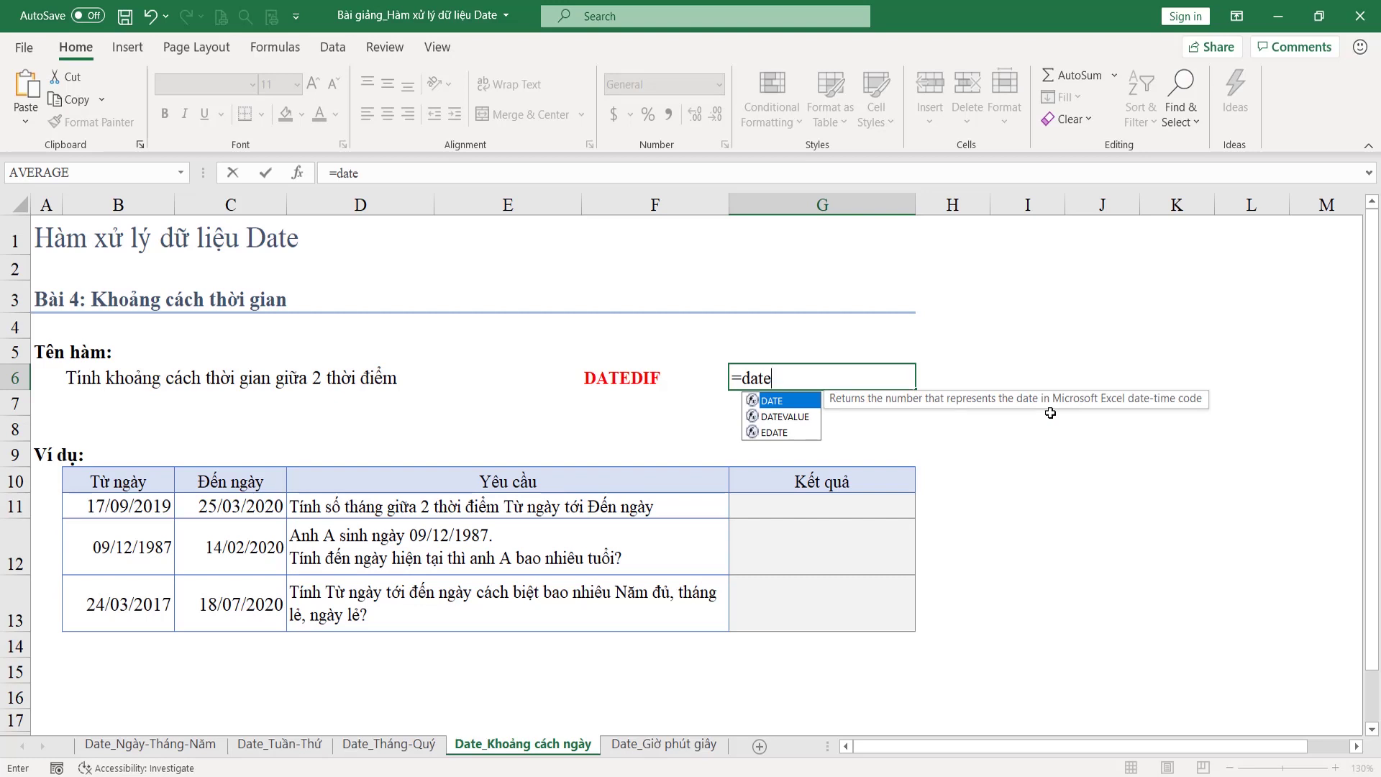
Step: Enter the template =datedif(<Ngày bắt đầu>, <Ngày kết thúc>, <Tham số>) in G6
text(d)
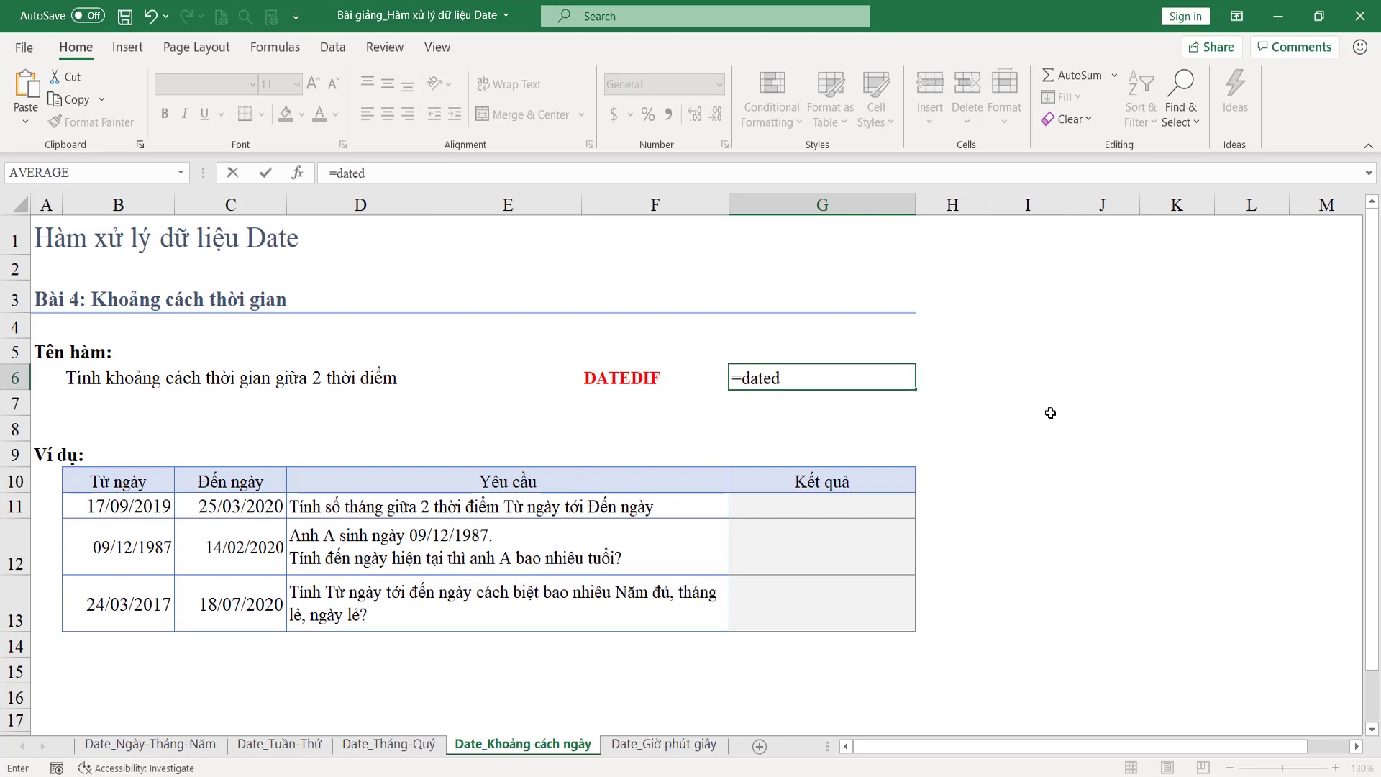
text(if(<)
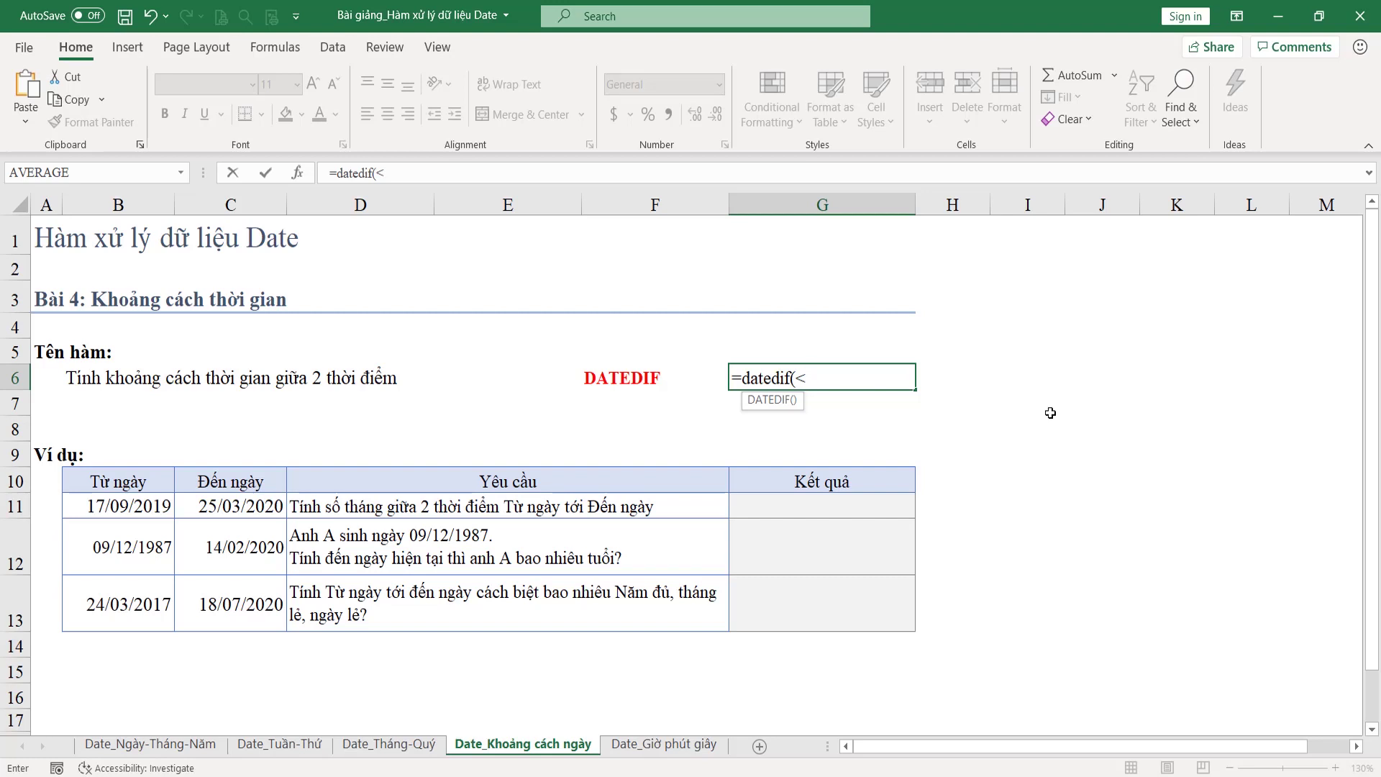
text(Ngay)
text( baắt đầu>,)
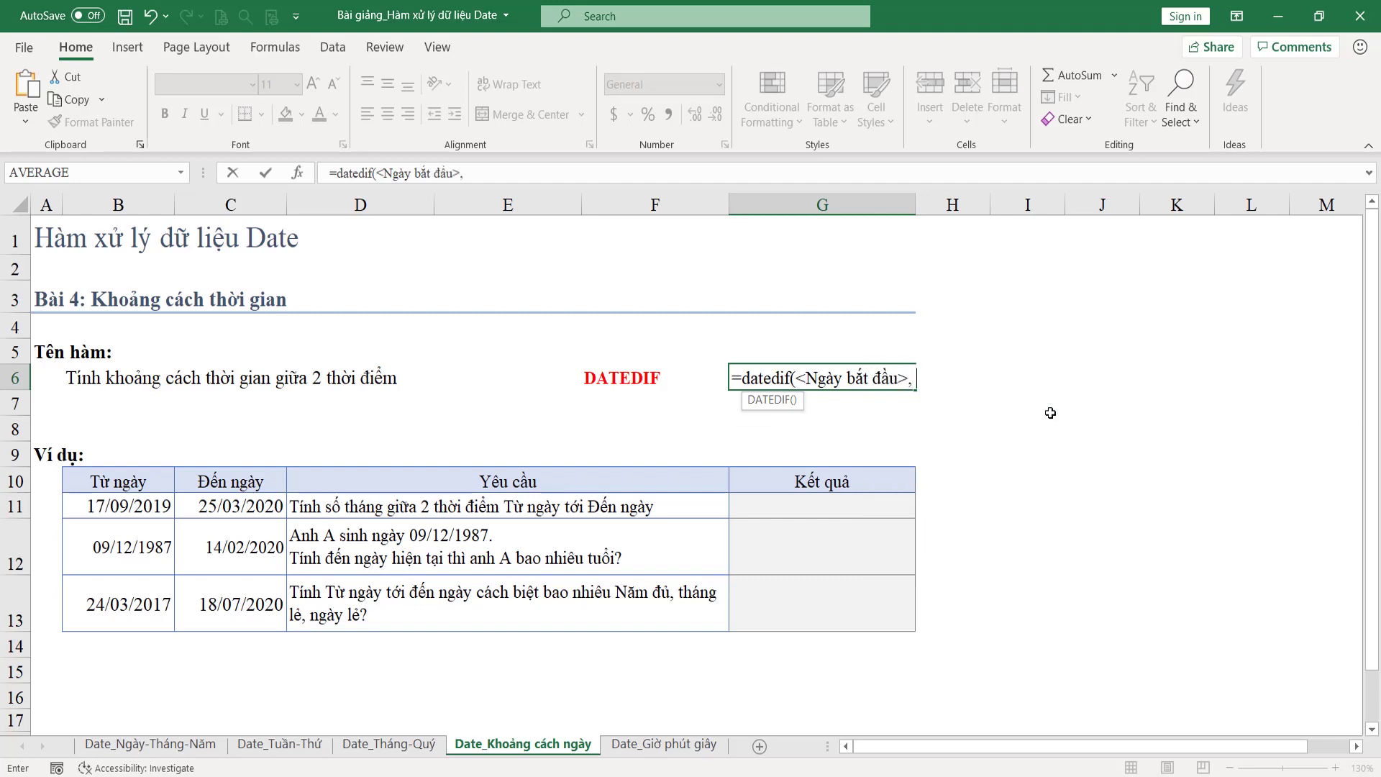
text(Ngaày kết)
text( thu)
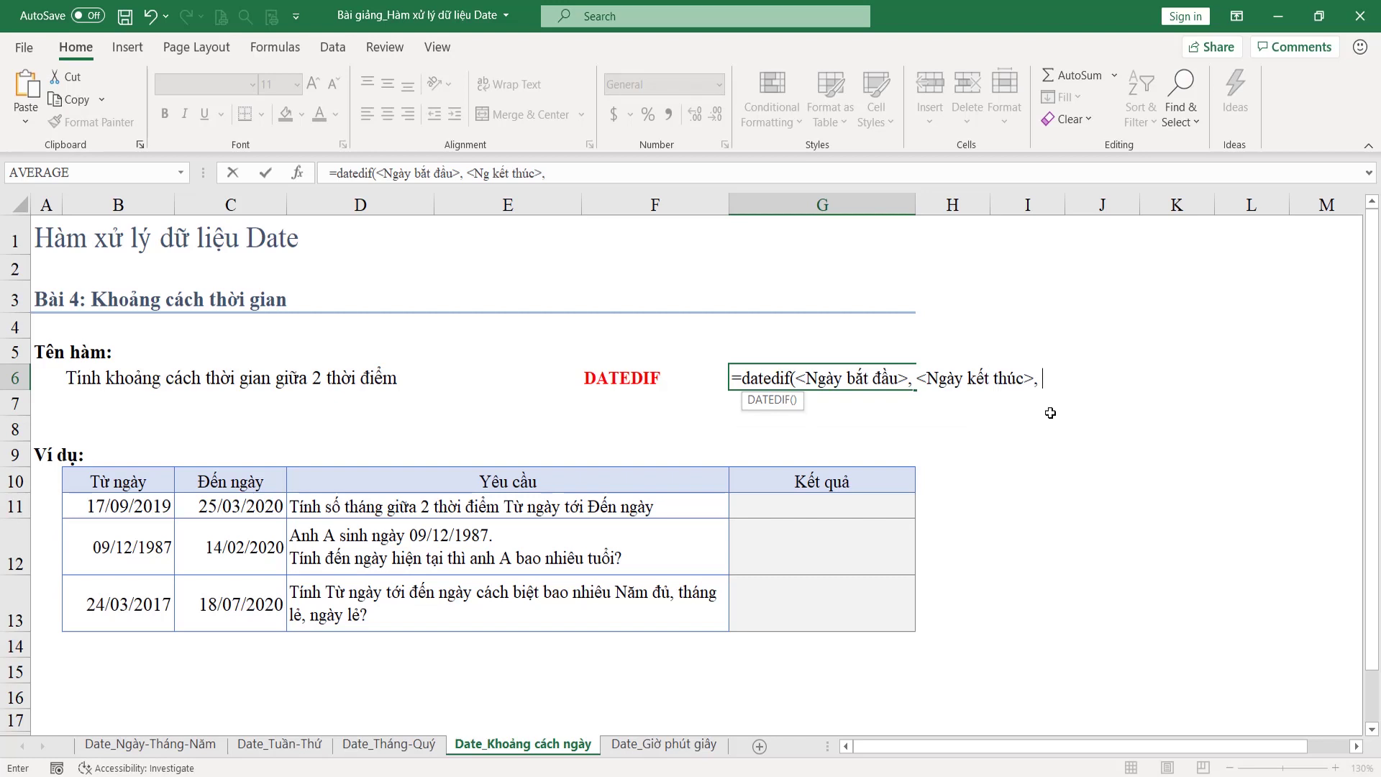
text( <Tham số>)
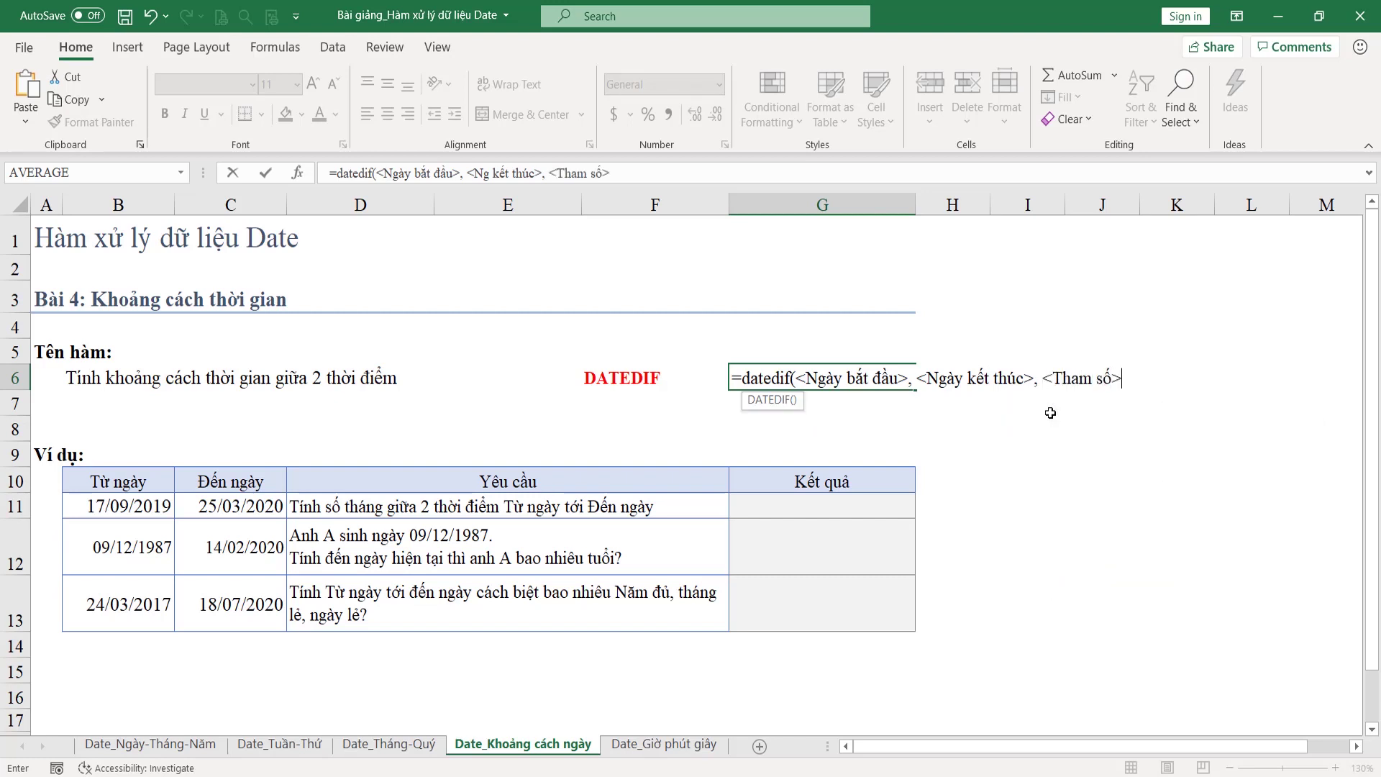
text())
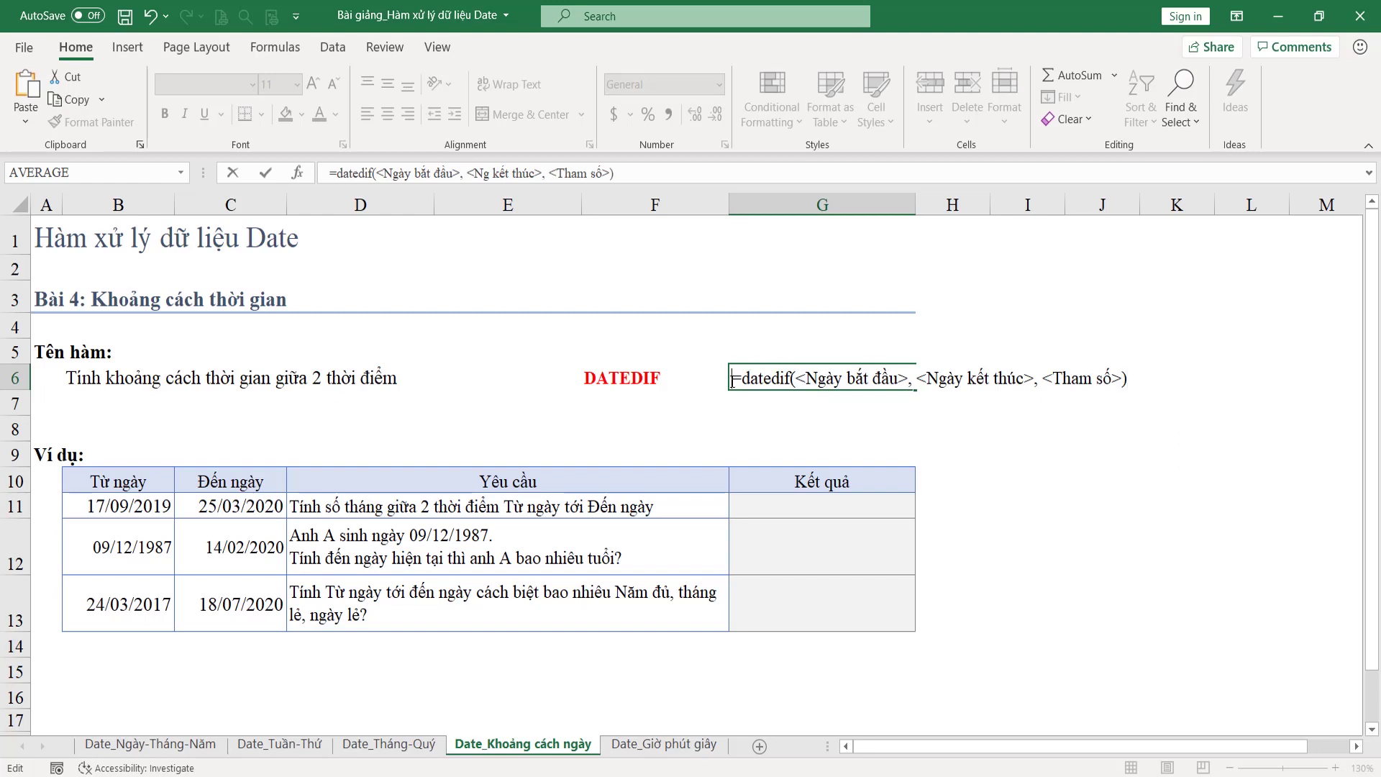
click(841, 401)
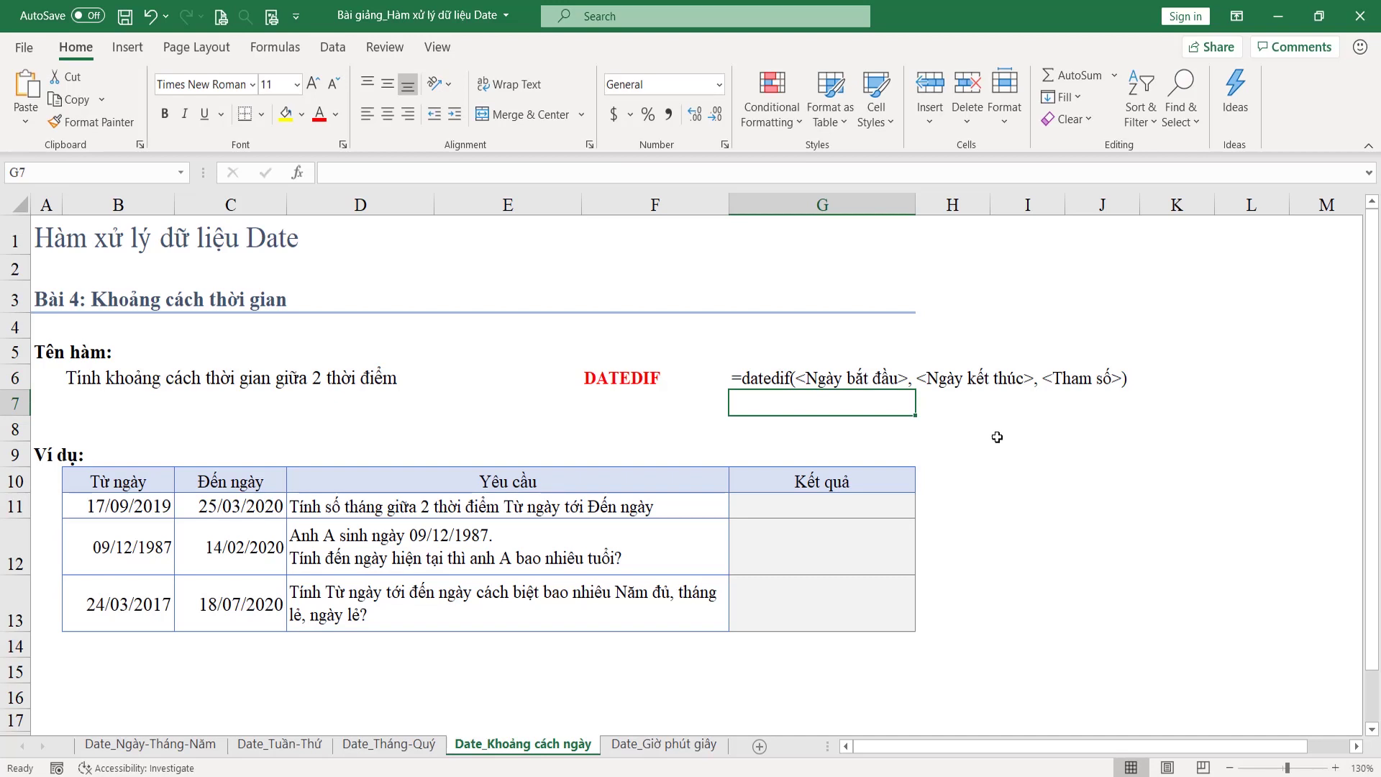
Step: List "Y" as Số năm and "M" as Số tháng in I8:J9
click(997, 437)
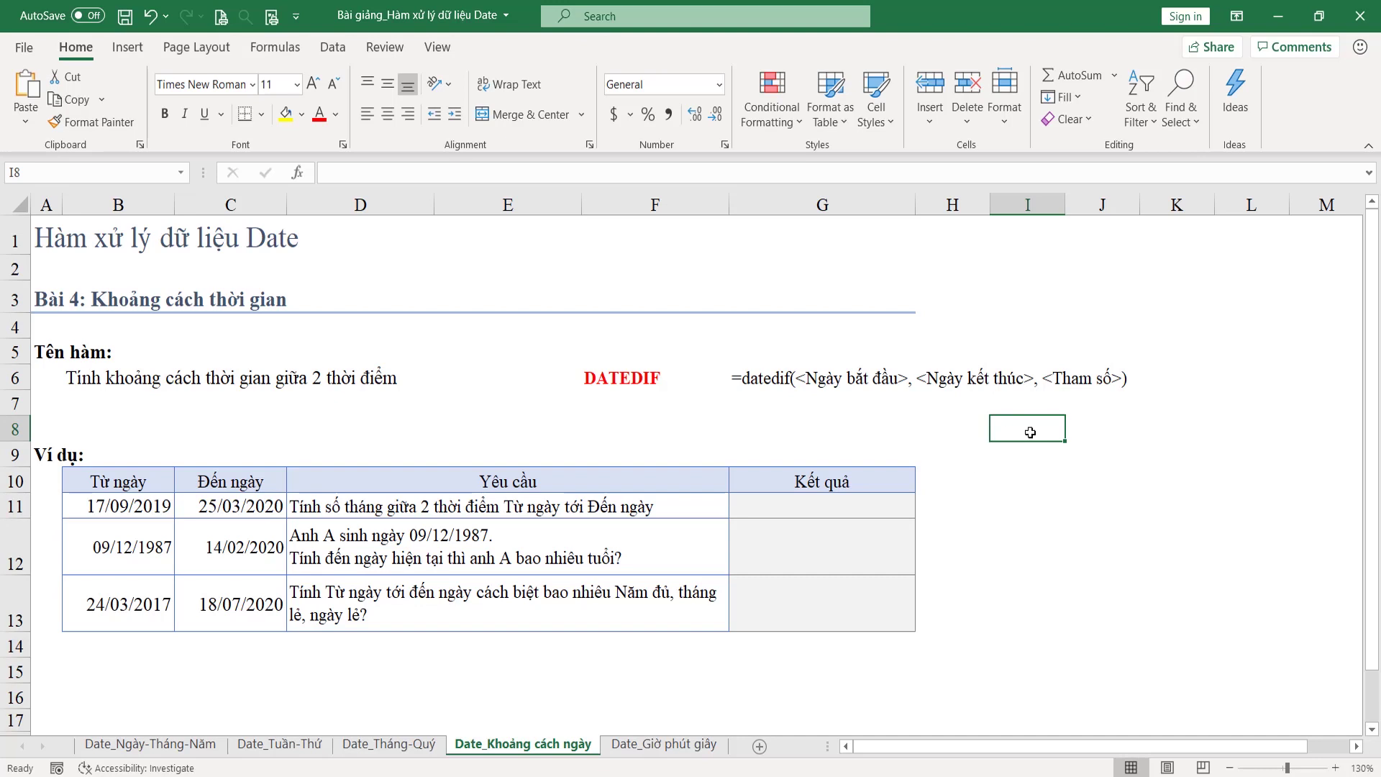
text("Y)
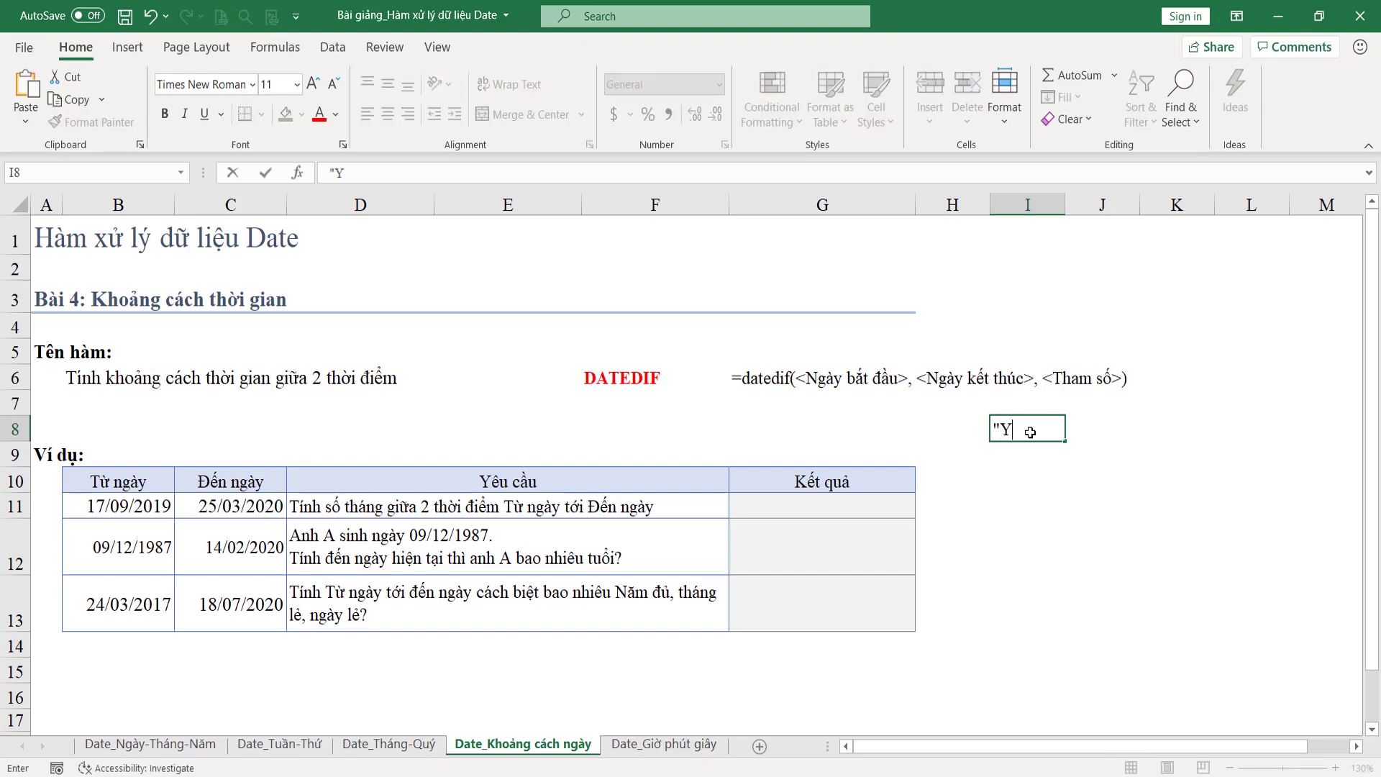
key(Tab)
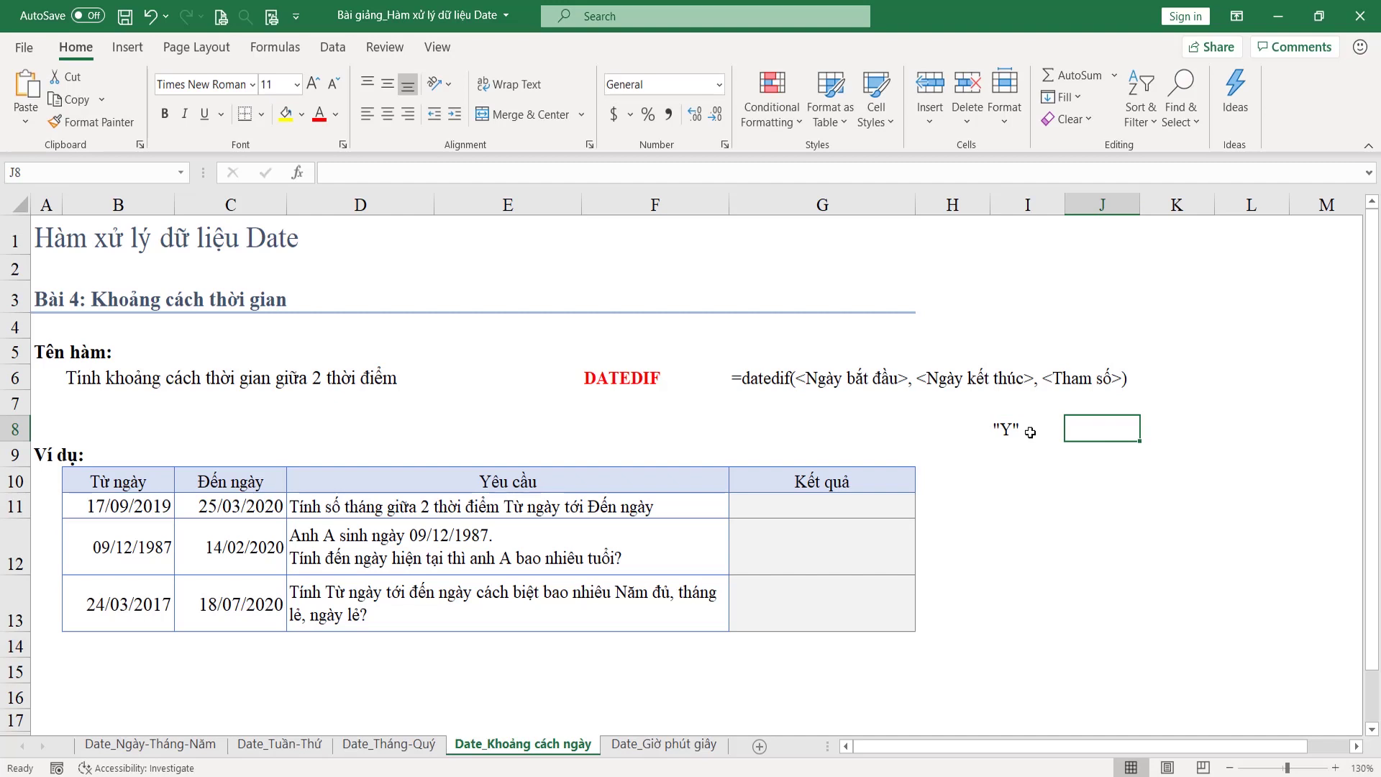
text(So)
text(năm)
key(Return)
text("M")
key(Tab)
text(Số tháng)
key(Return)
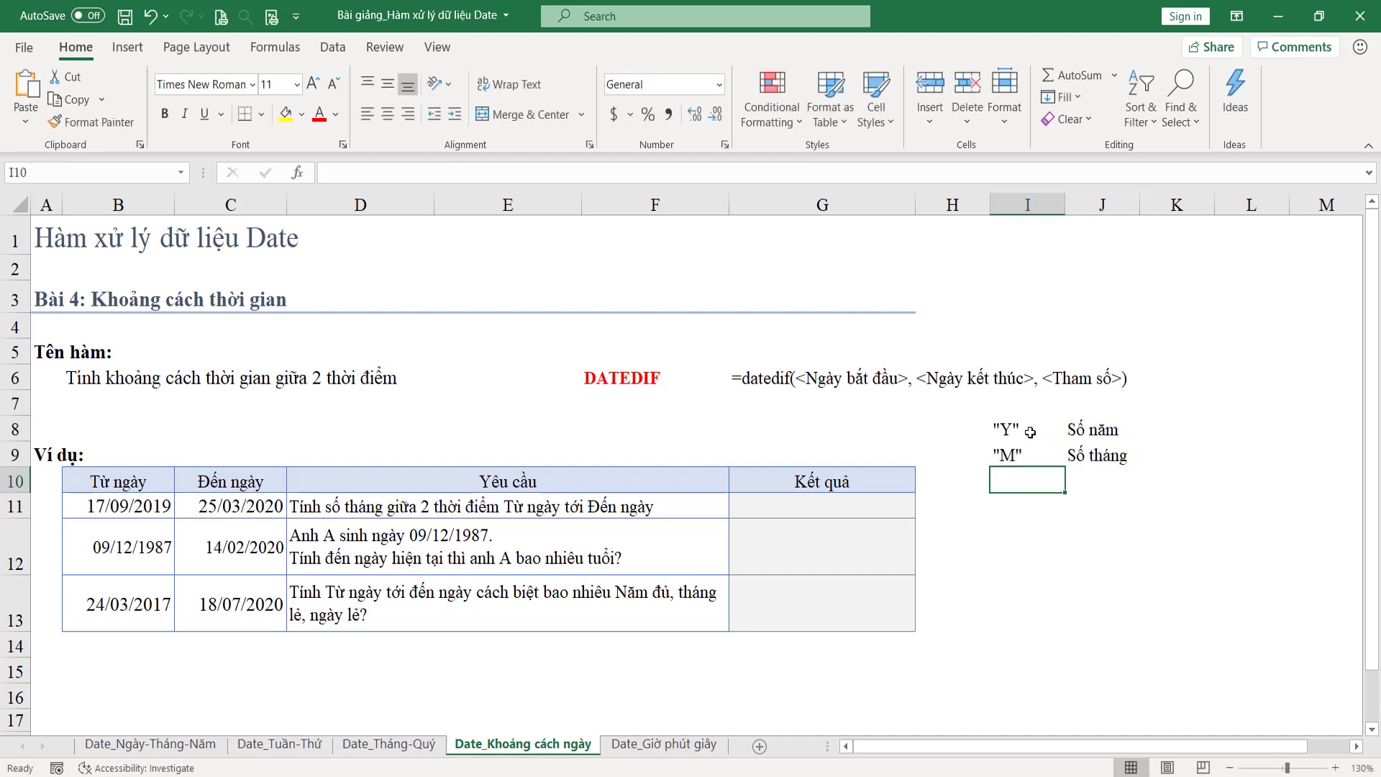
Step: Type the Tham số header in I7
click(1006, 407)
text(Tham số)
key(Tab)
Step: Add the Ý nghĩa header and give I7:J7 the light-blue 40% - Accent1 style
text(Ý nghĩa)
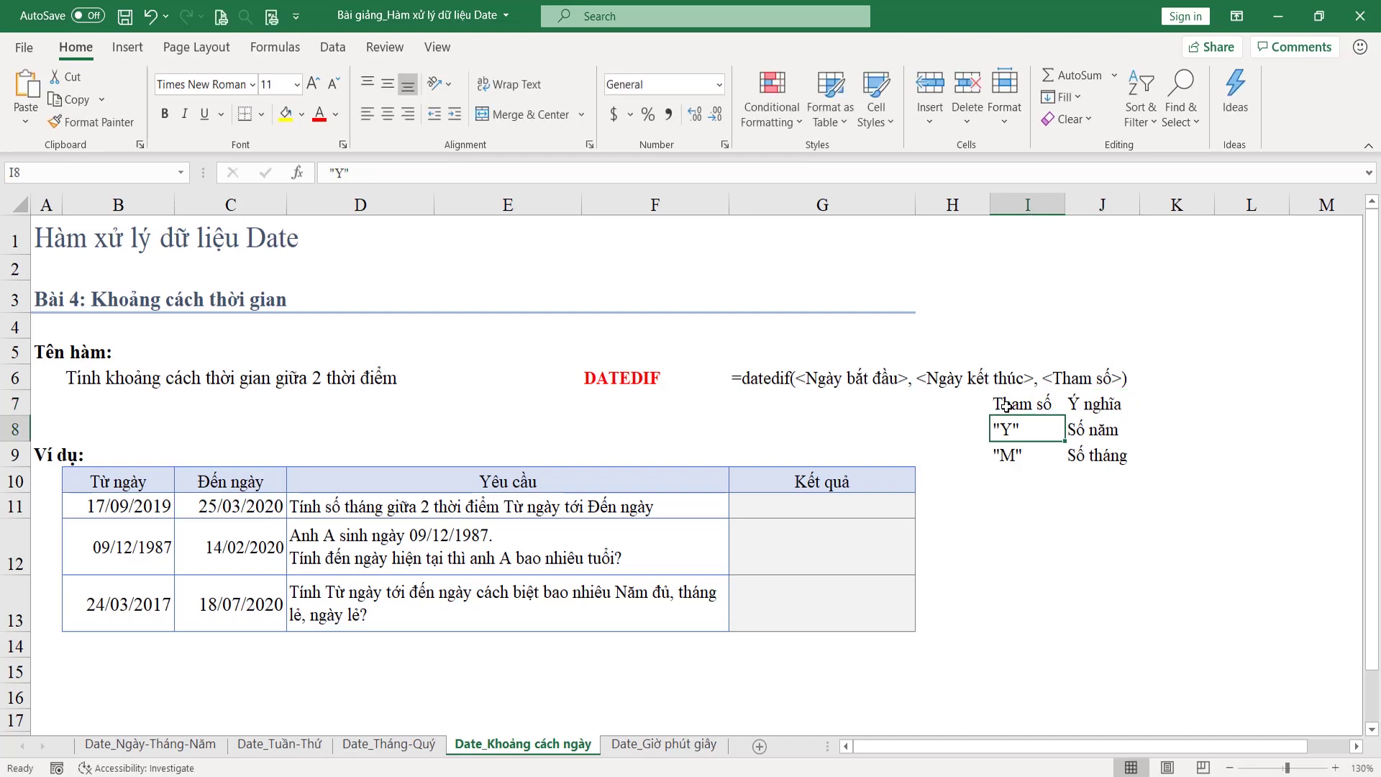
drag(1006, 407, 1122, 565)
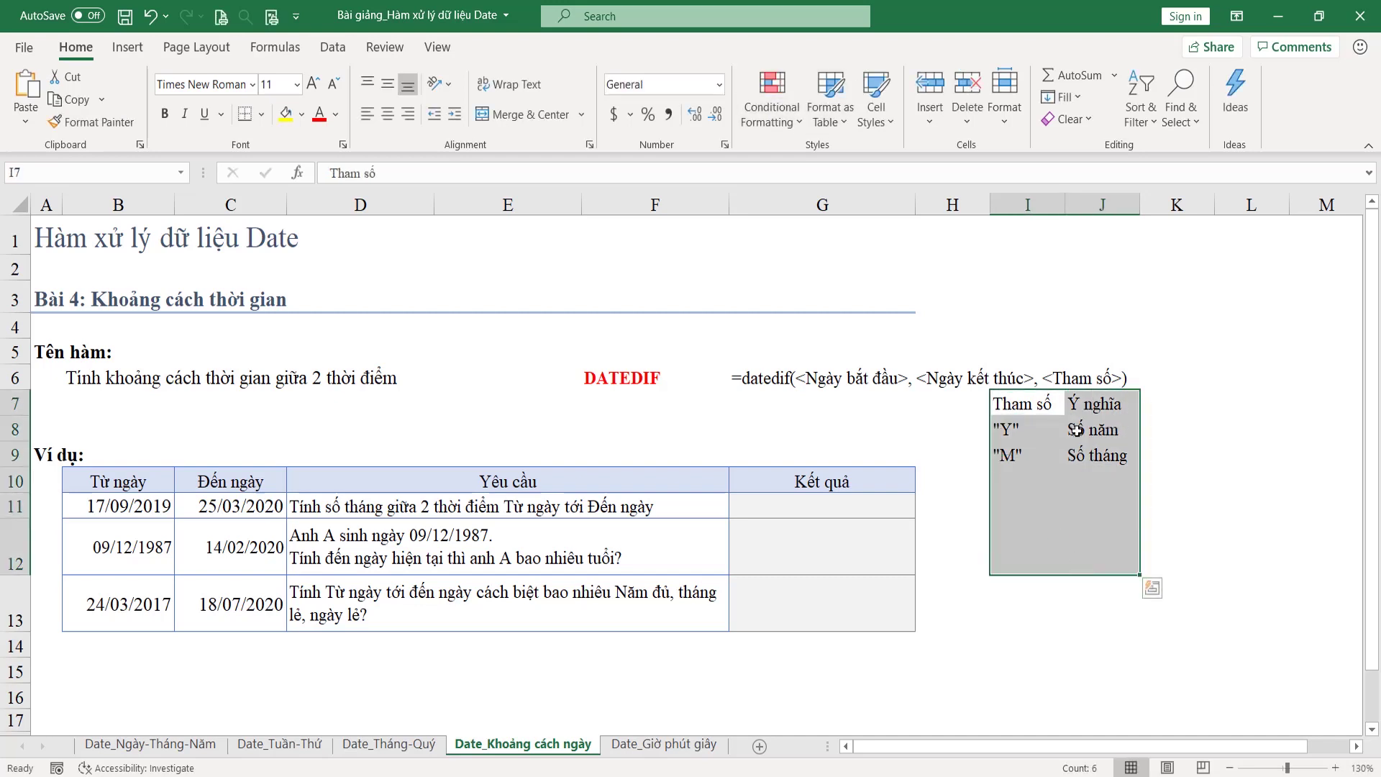
key(ctrl+shift+Up)
key(ctrl+shift+Up)
click(876, 115)
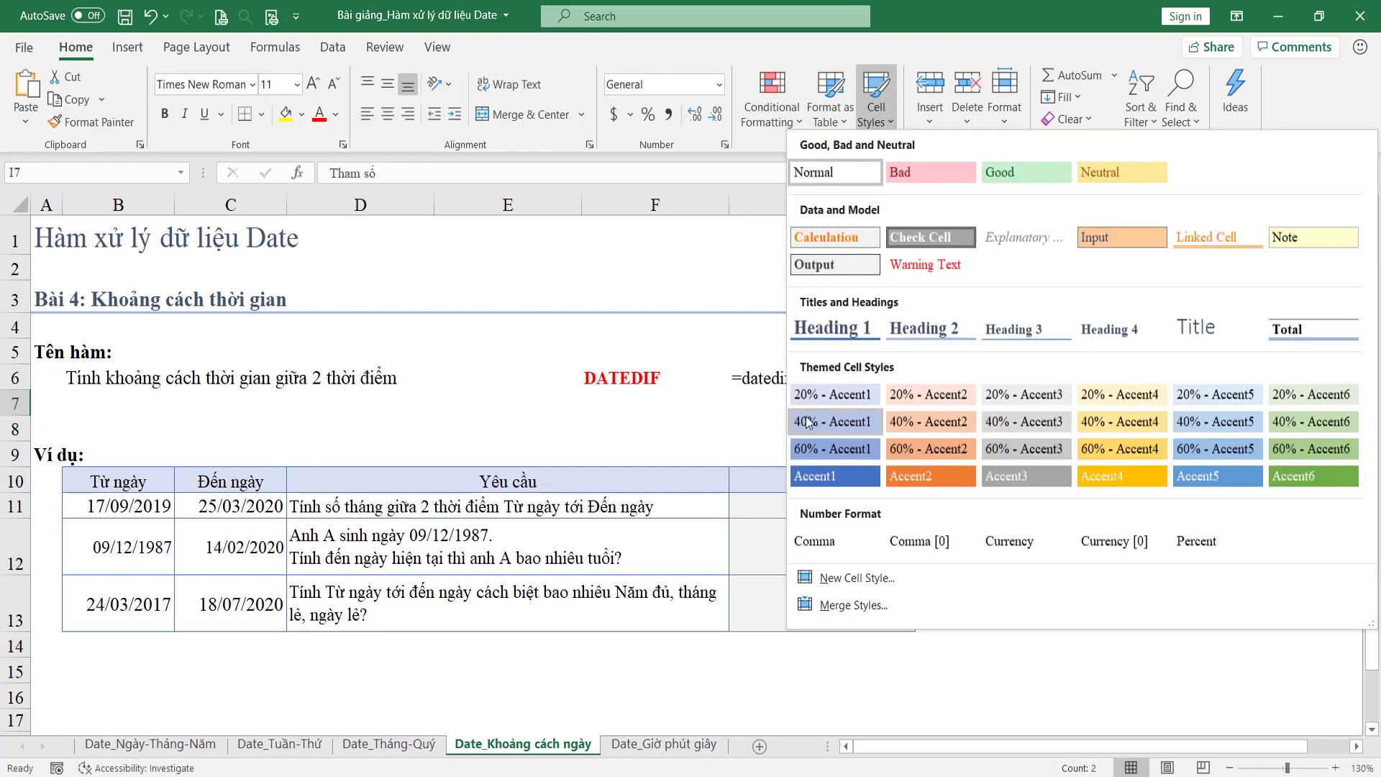
click(820, 399)
Step: Apply All Borders to the parameter table I7:J12
drag(1028, 404, 1095, 566)
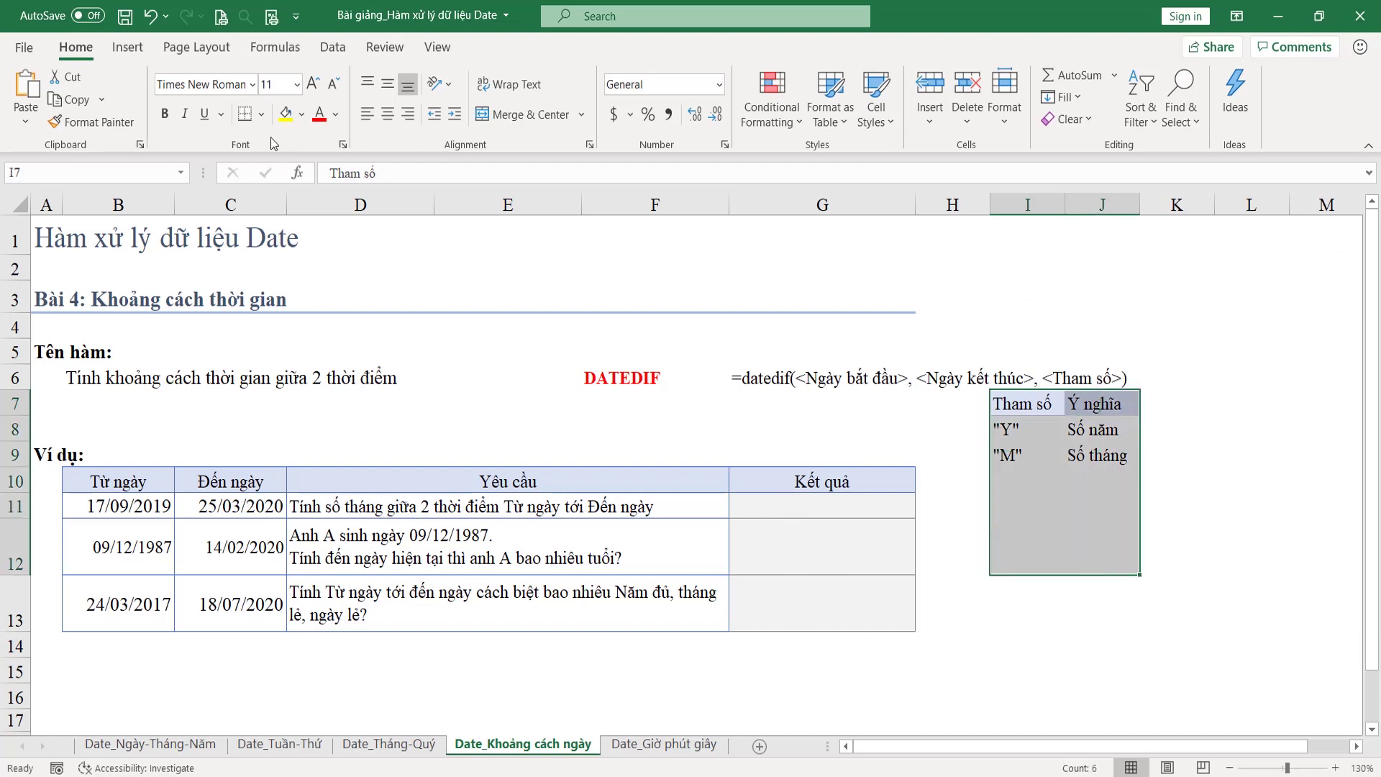
click(261, 114)
click(302, 302)
Step: Add "D" meaning Số ngày in row 10
click(1027, 479)
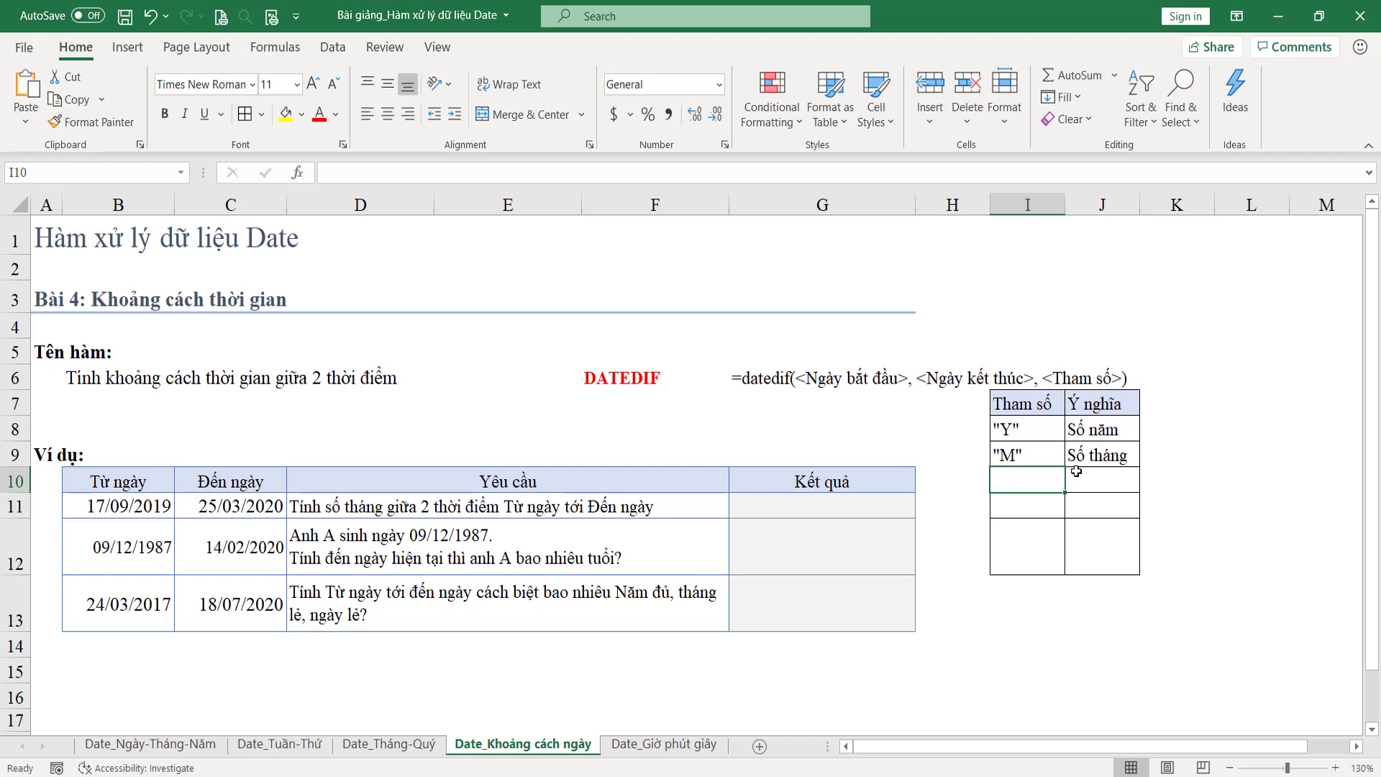
text("D")
key(Tab)
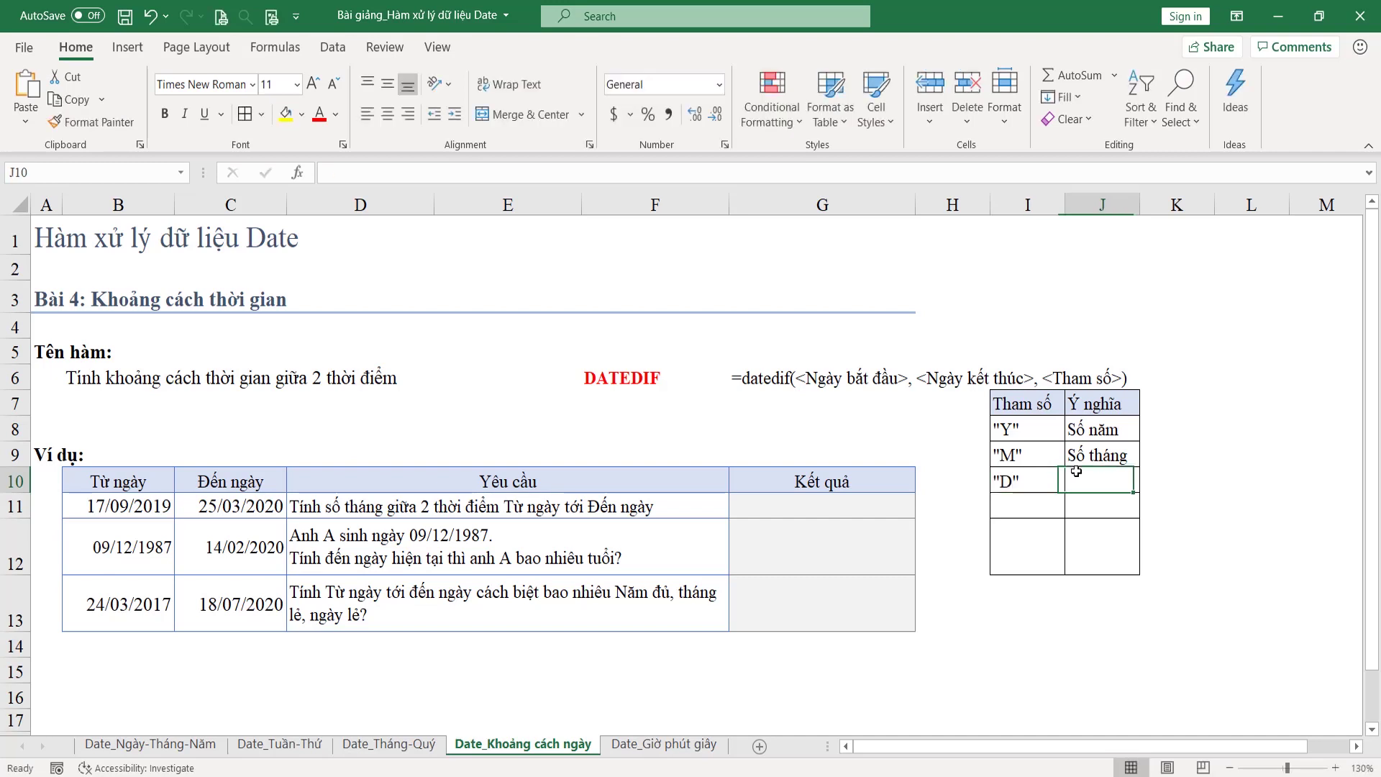
text(Số nga)
text(yf)
key(Return)
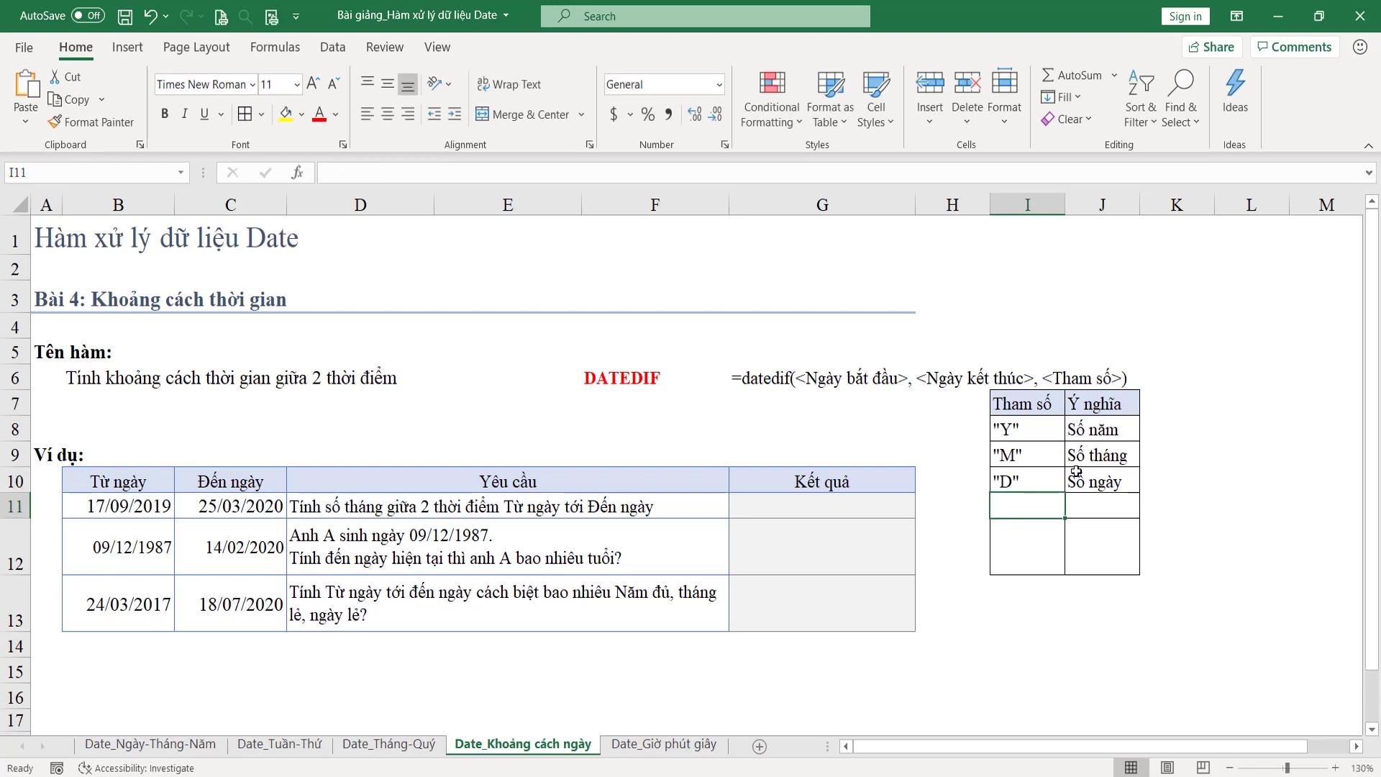
Step: Add "YM" as Số tháng lẻ and "MD" as Số ngày lẻ in rows 11–12
text("YM")
key(Tab)
text(ố)
key(BackSpace)
key(BackSpace)
text(Sôố tháng lẻ)
key(Return)
text("MD)
key(Tab)
text(Số ngày le)
key(Return)
drag(1022, 429, 1122, 484)
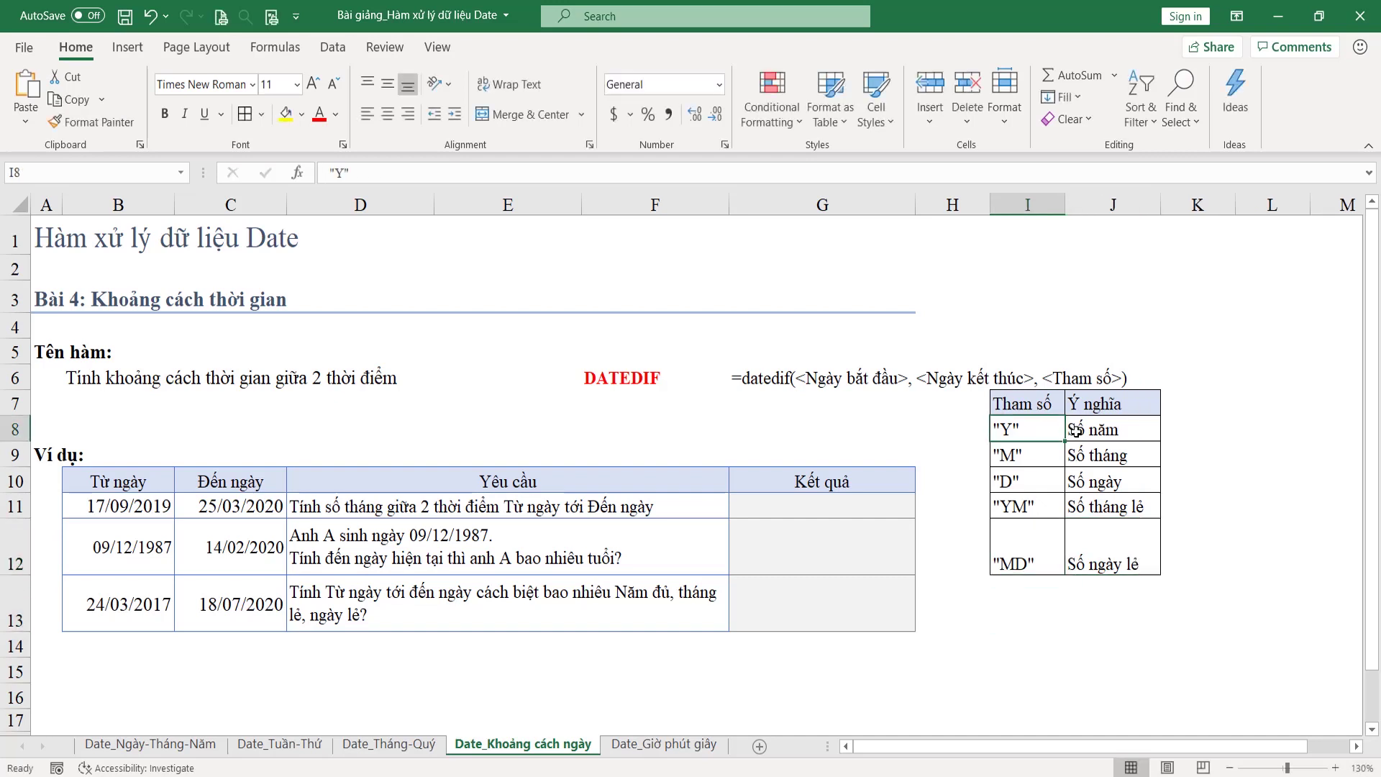
mouse_move(1022, 430)
mouse_down()
mouse_move(1107, 430)
mouse_move(1104, 508)
mouse_up()
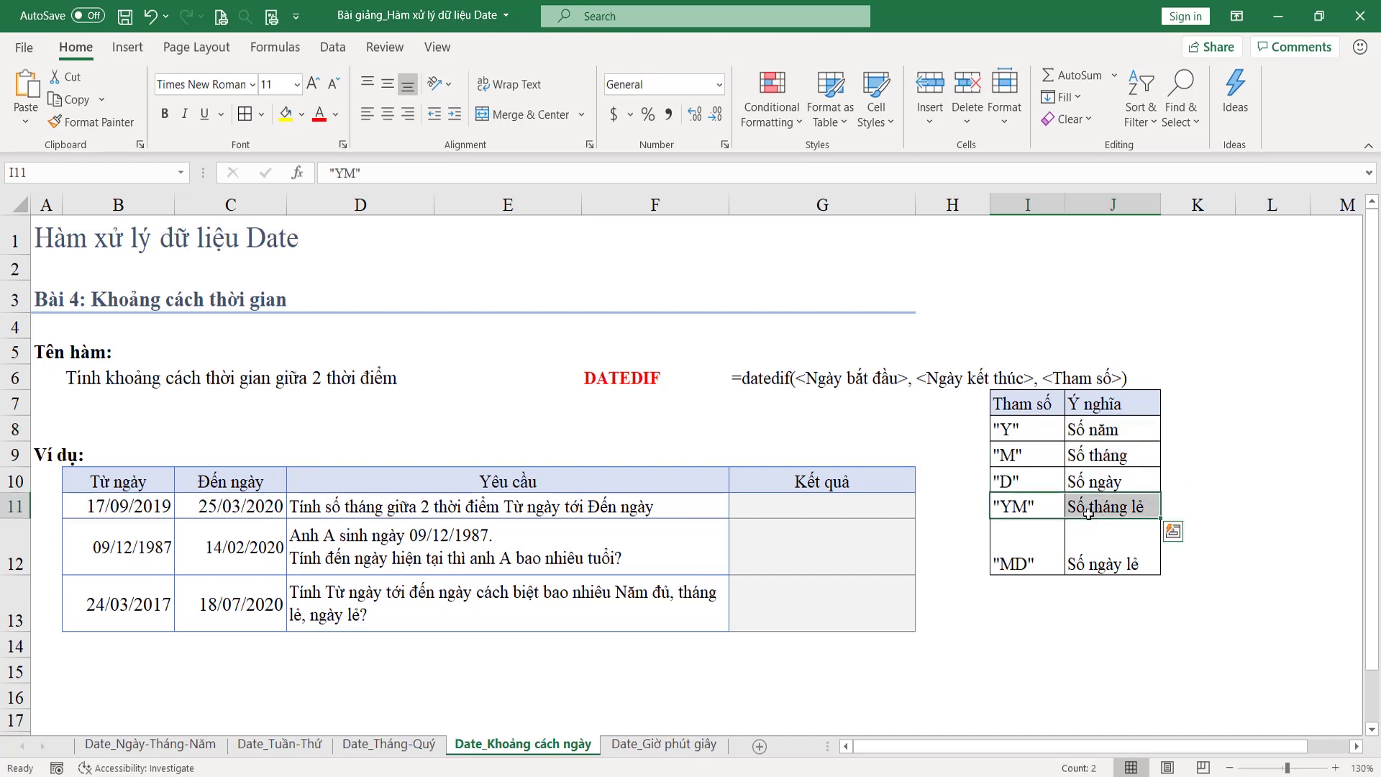
drag(1047, 431, 1100, 430)
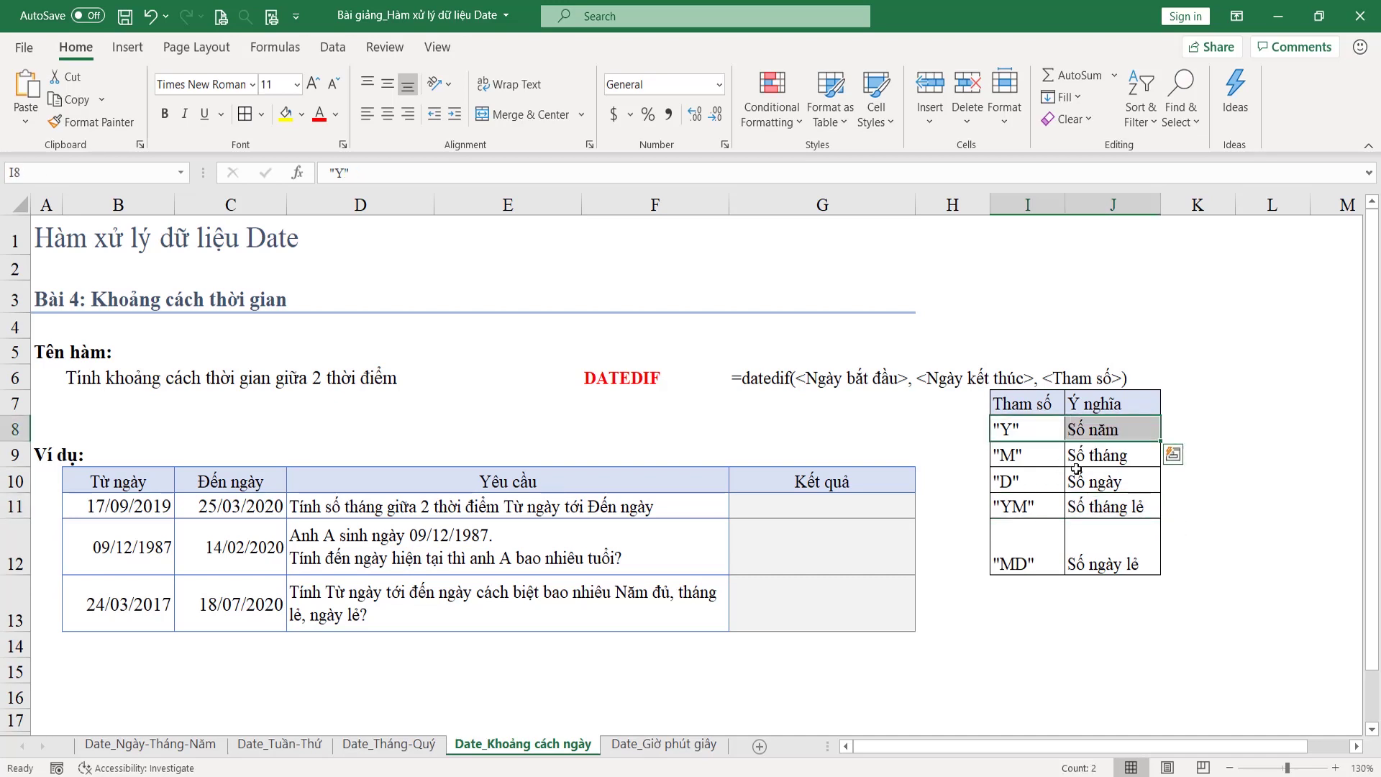
drag(1055, 508, 1108, 508)
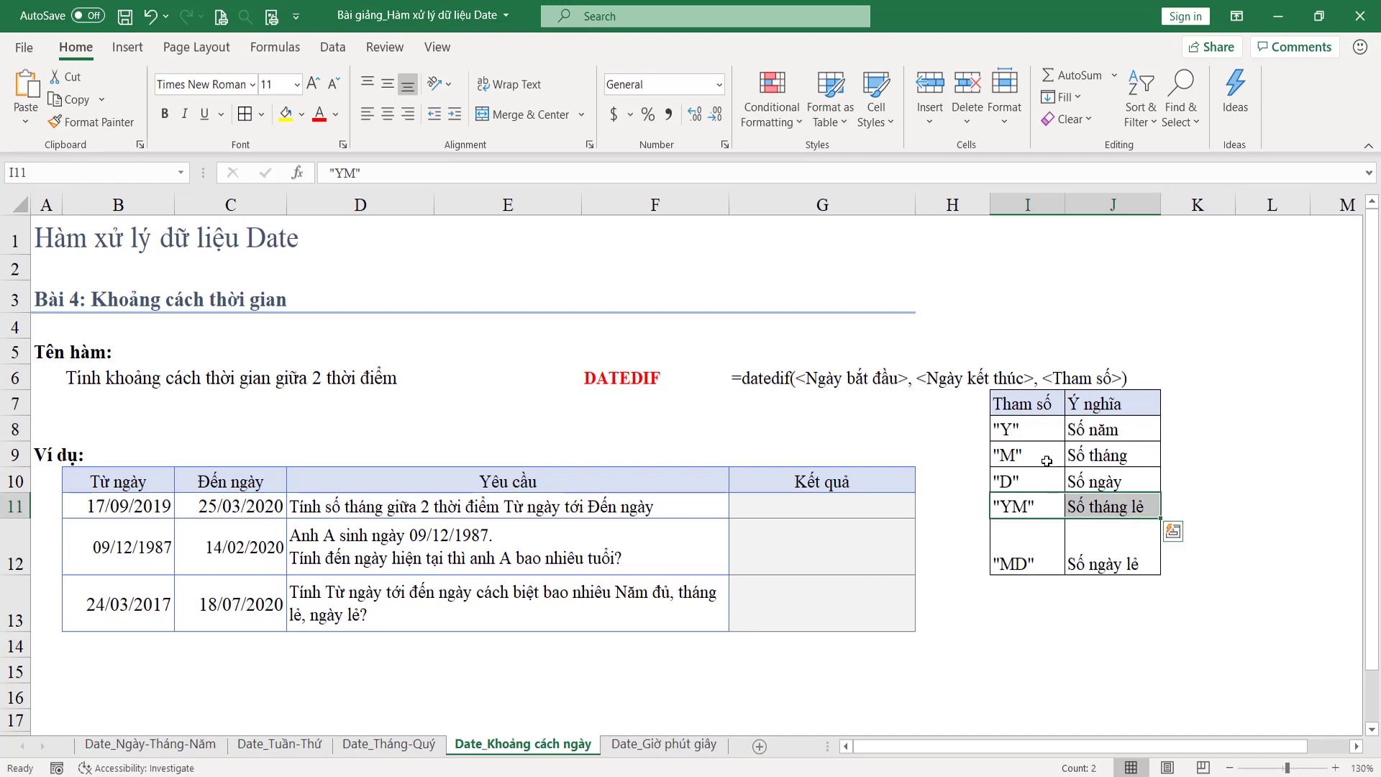
drag(1046, 460, 1137, 460)
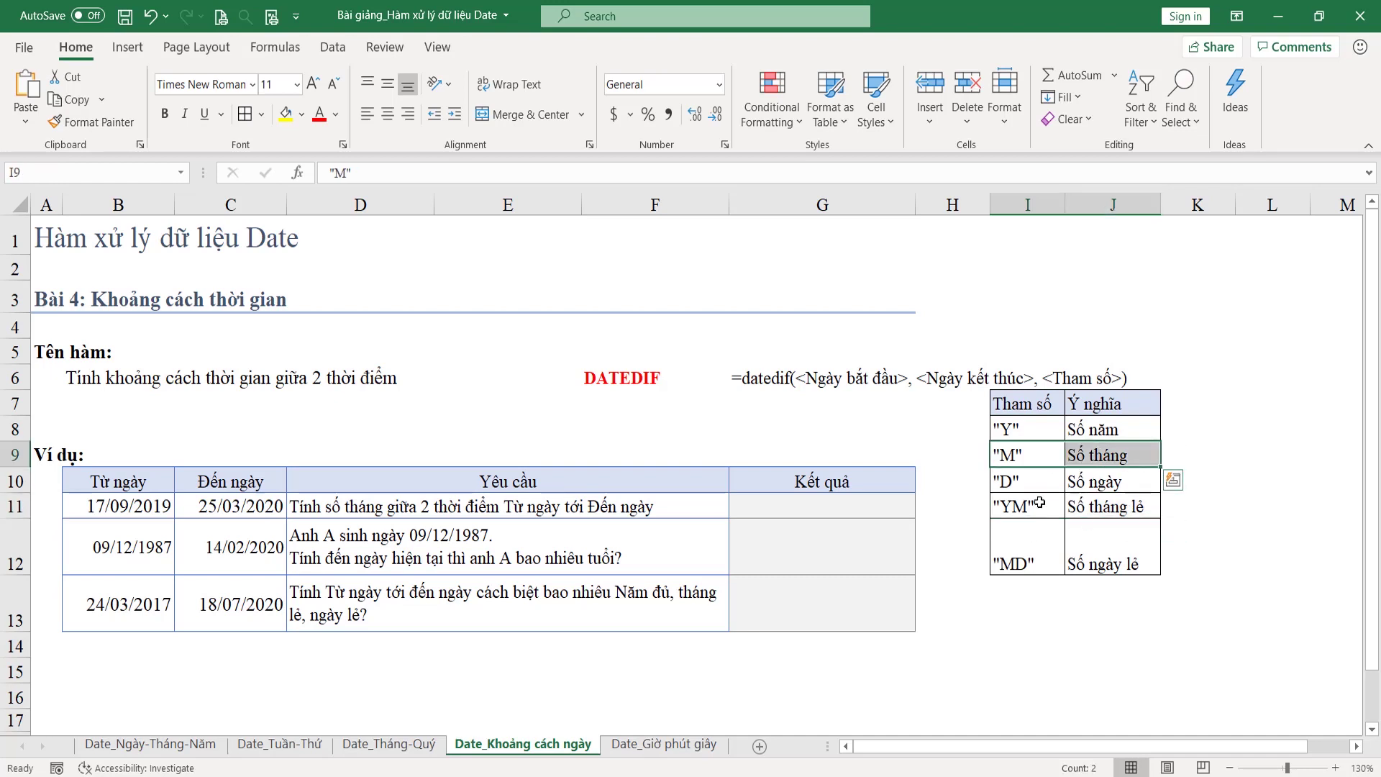
drag(1040, 482, 1108, 482)
drag(1029, 564, 1108, 564)
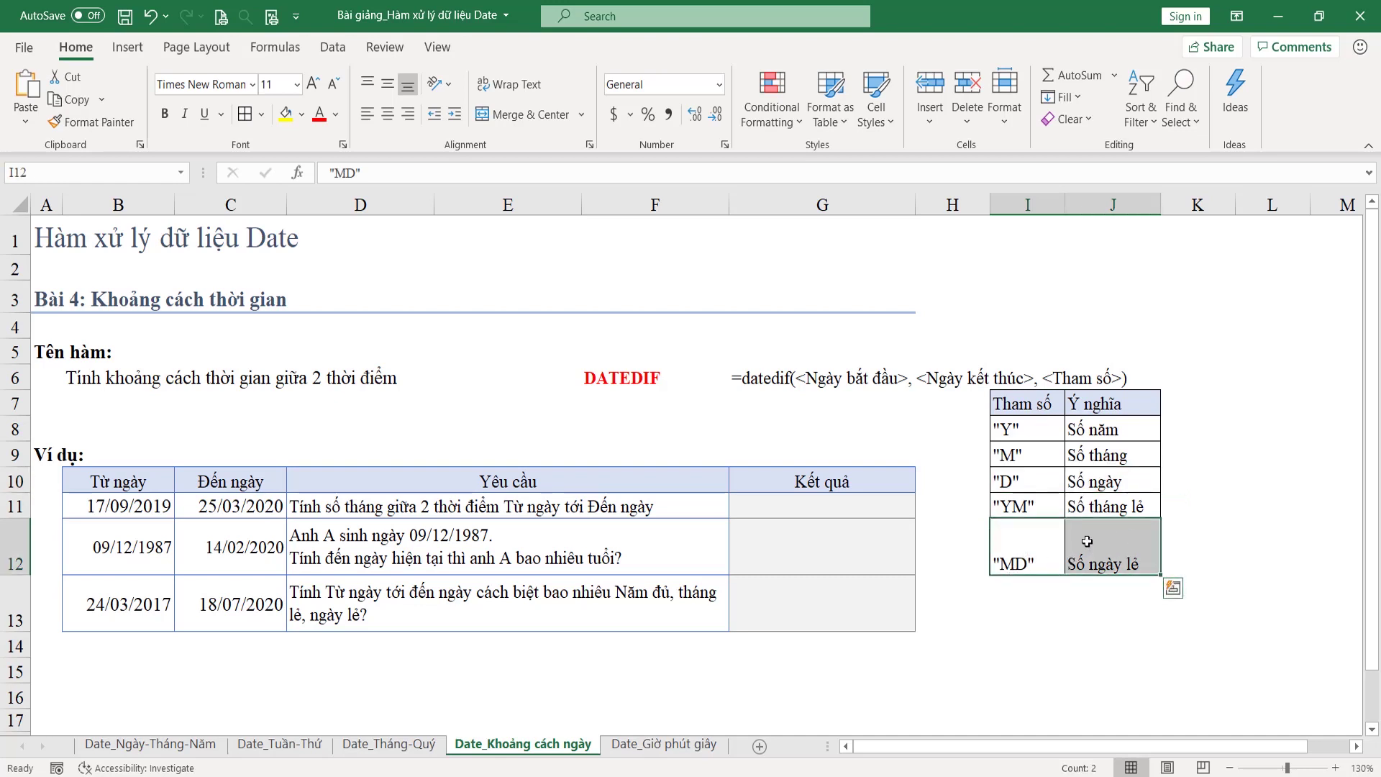
drag(1041, 407, 1140, 565)
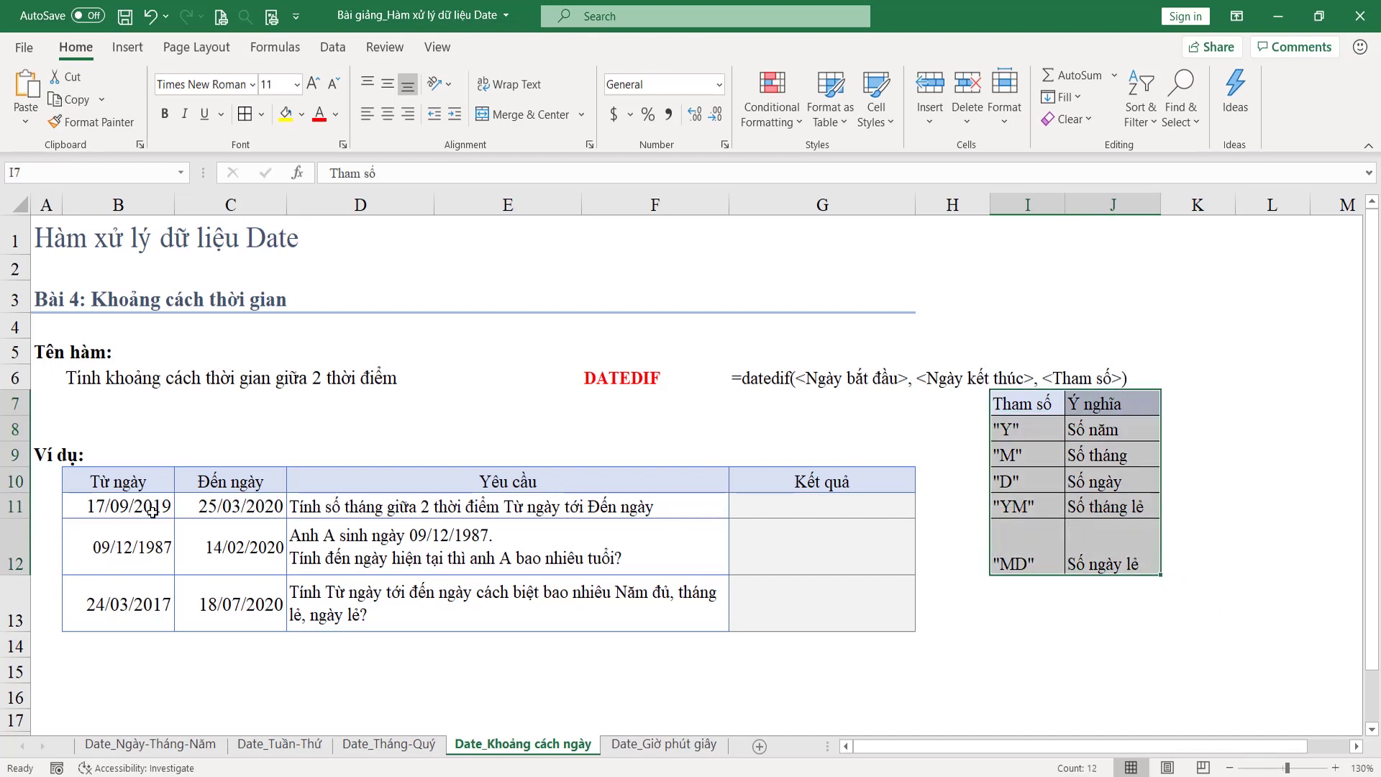
drag(153, 514, 712, 612)
click(748, 515)
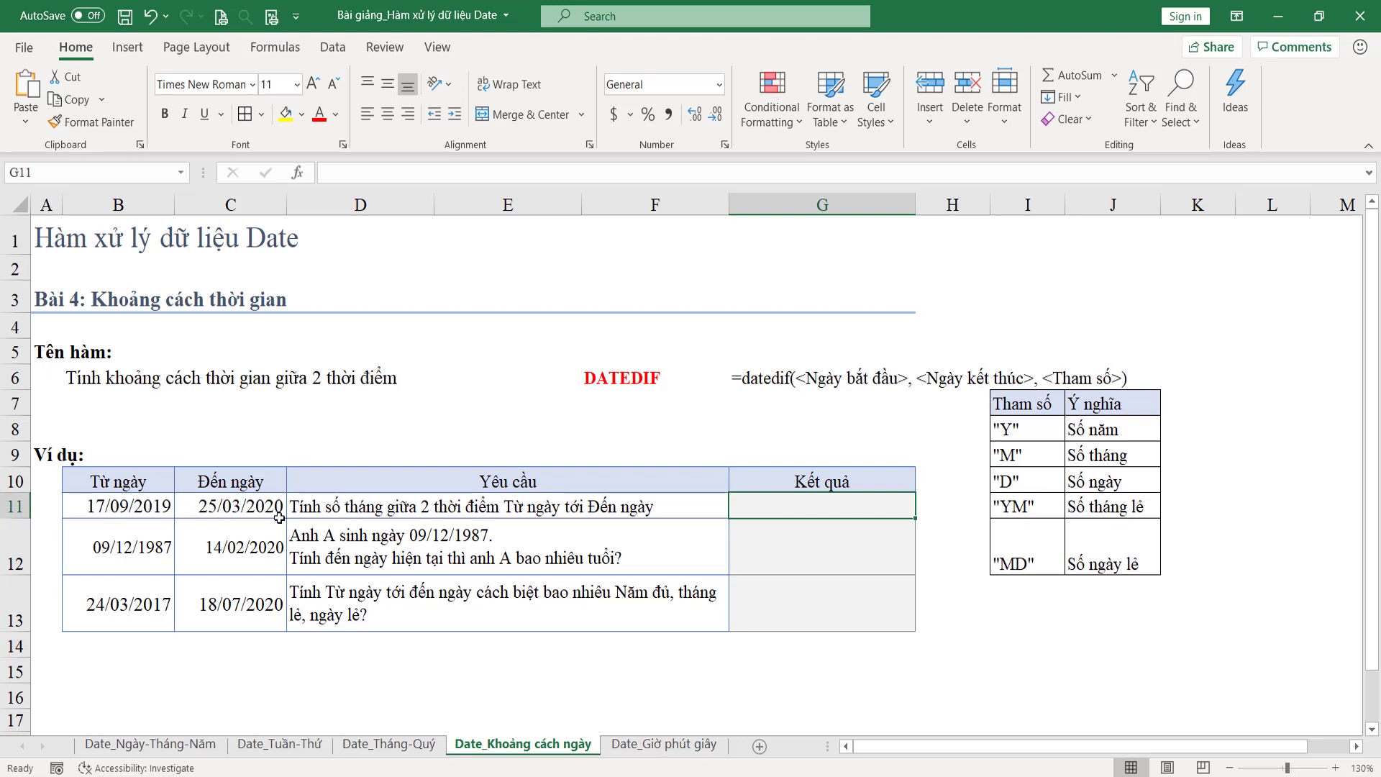
Step: Enter =DATEDIF(B11, C11, "M") in G11, returning 6 months
click(435, 512)
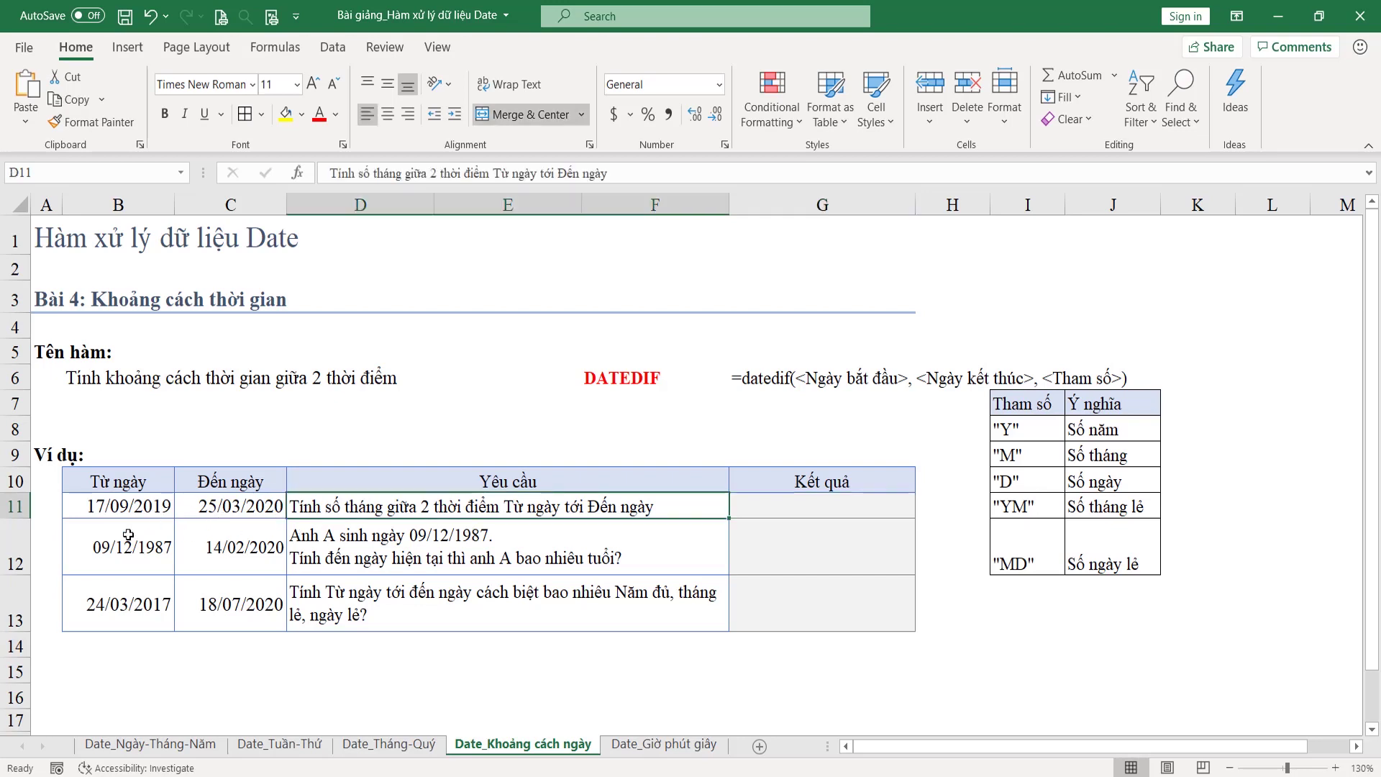
click(809, 509)
text(=)
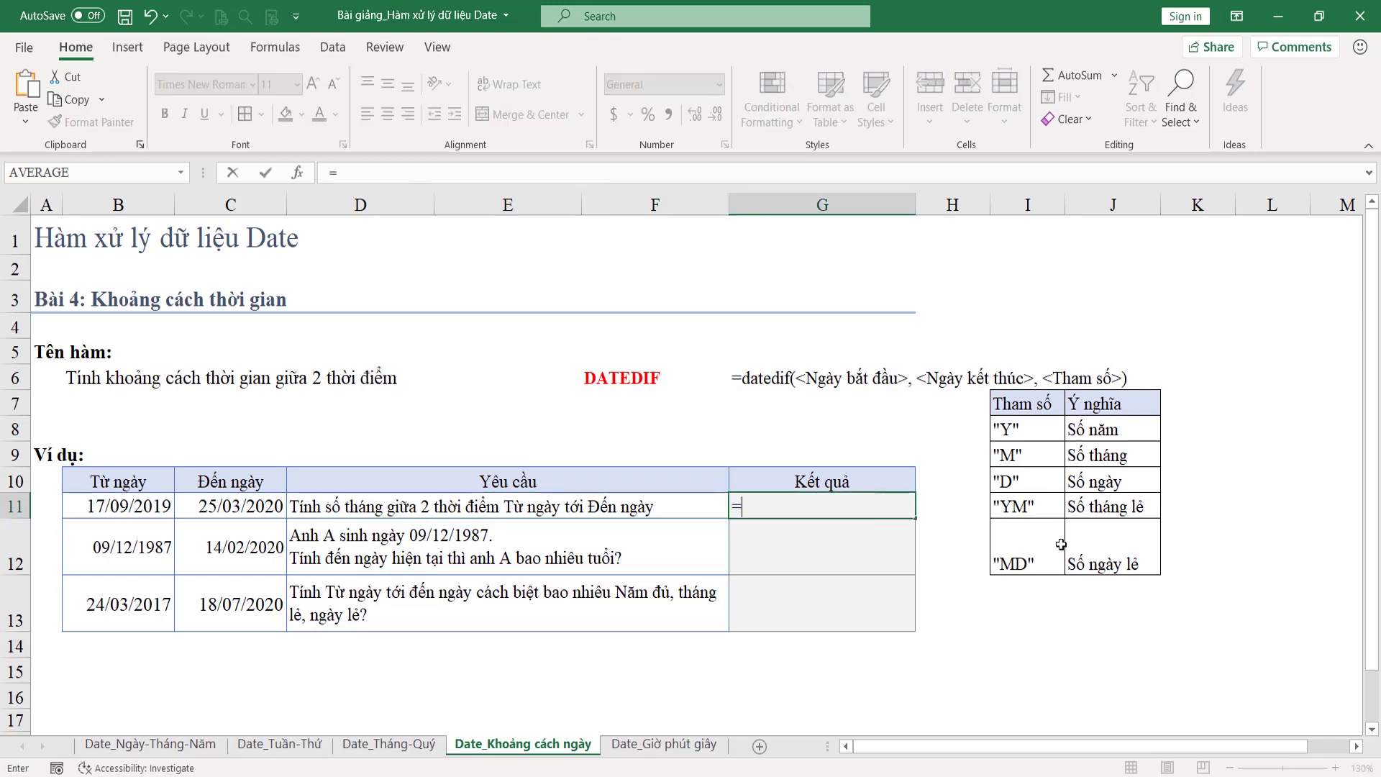
text(dated()
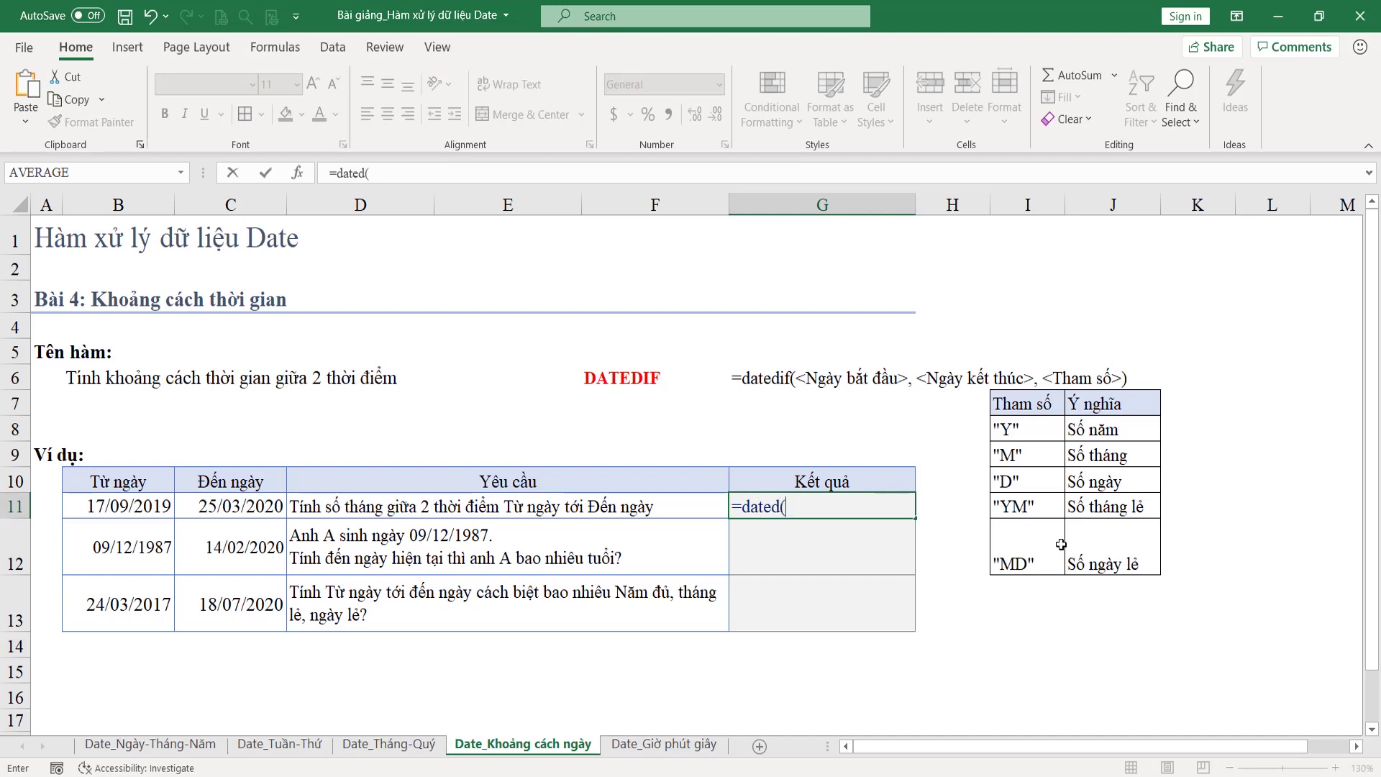
key(BackSpace)
text(if()
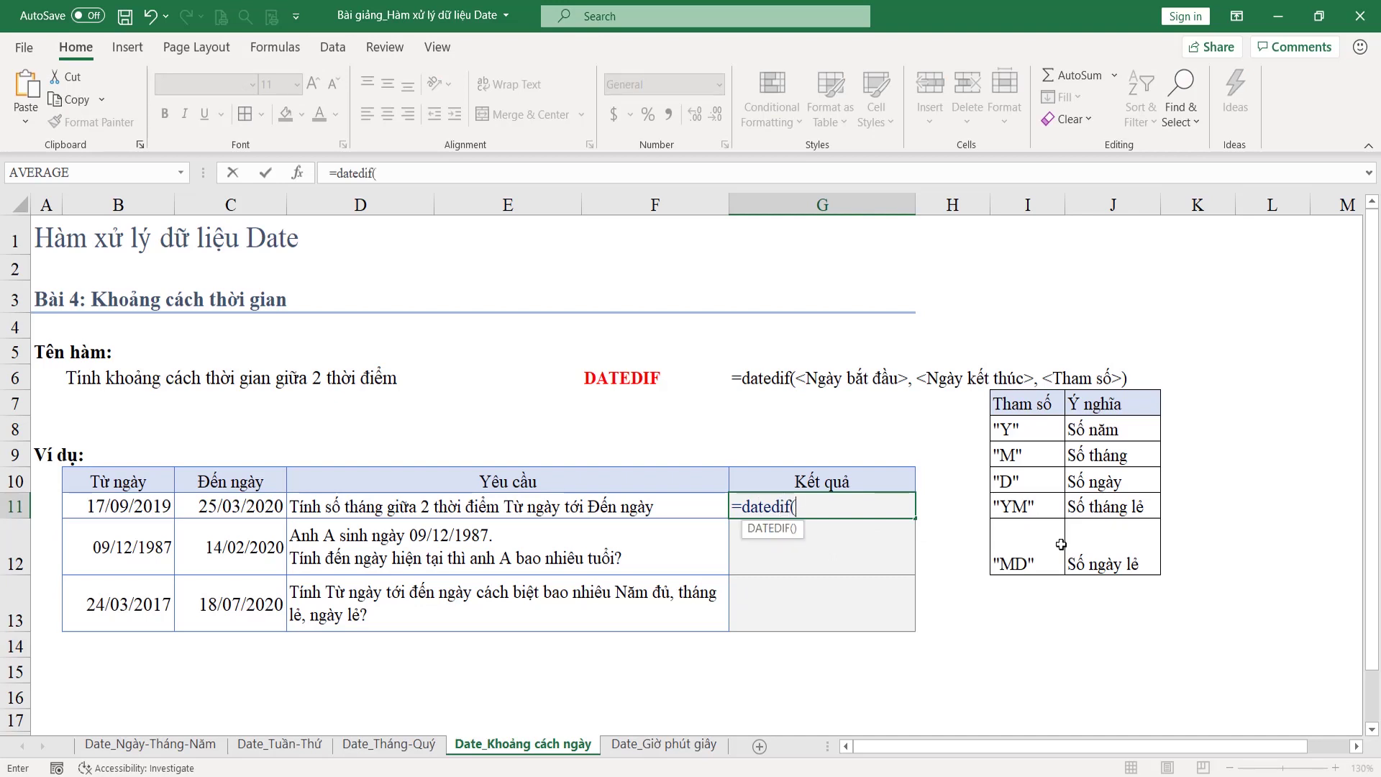
click(127, 506)
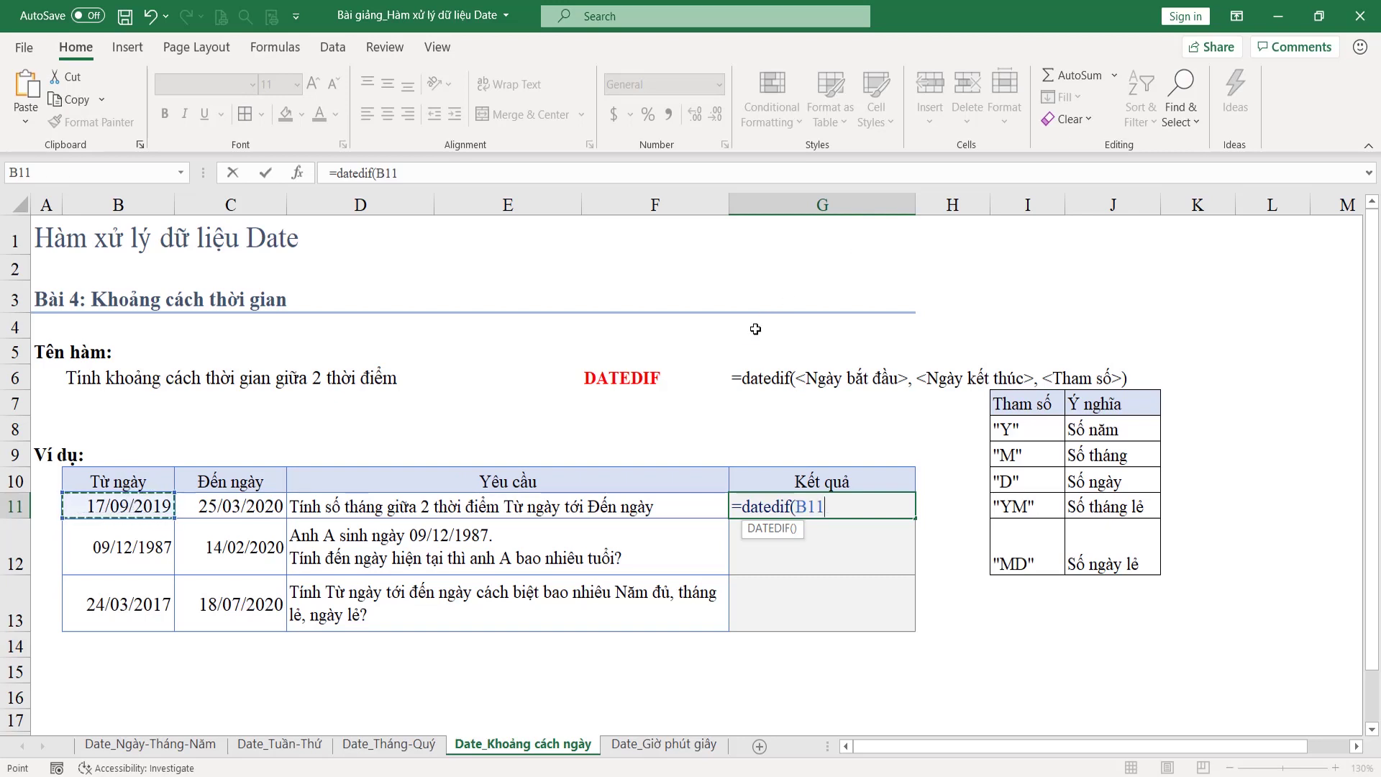
text(,)
click(231, 505)
text(,)
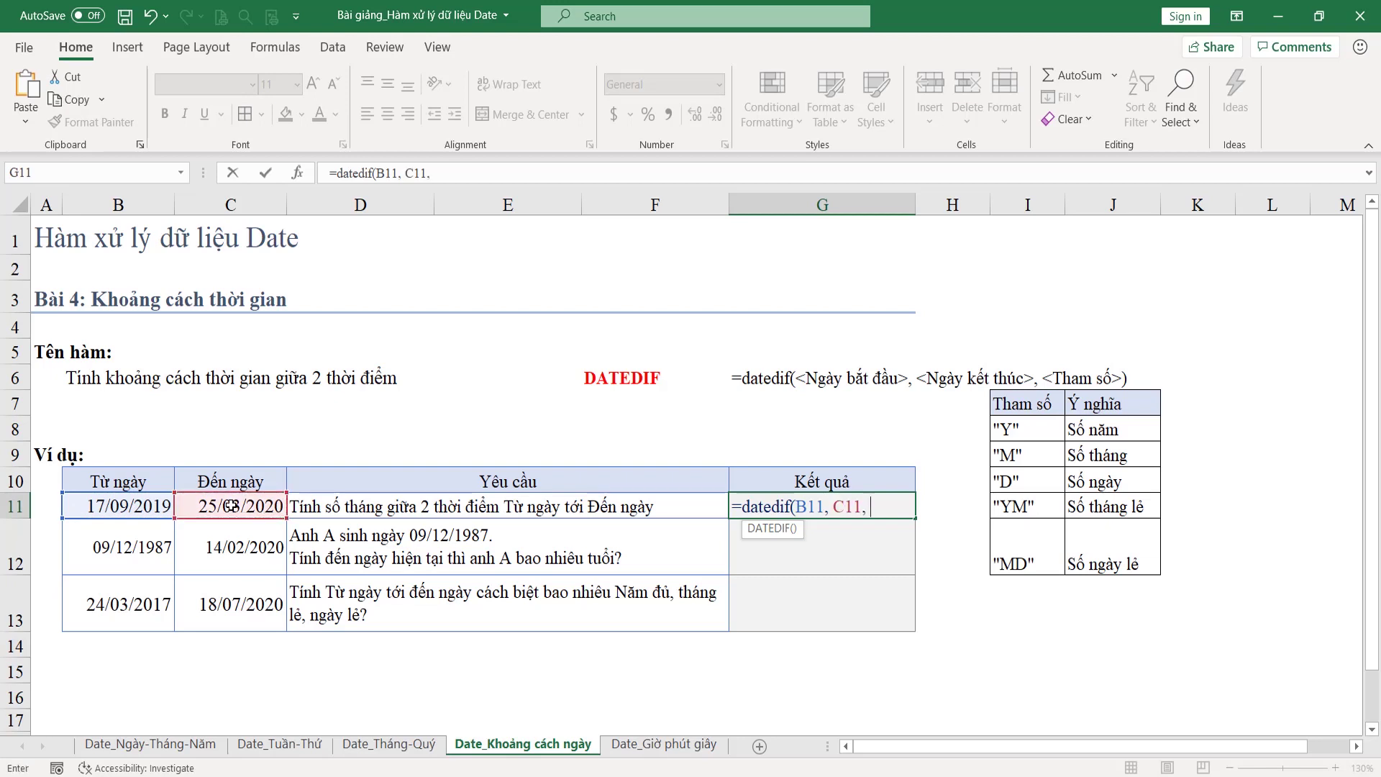
text( "M")
text())
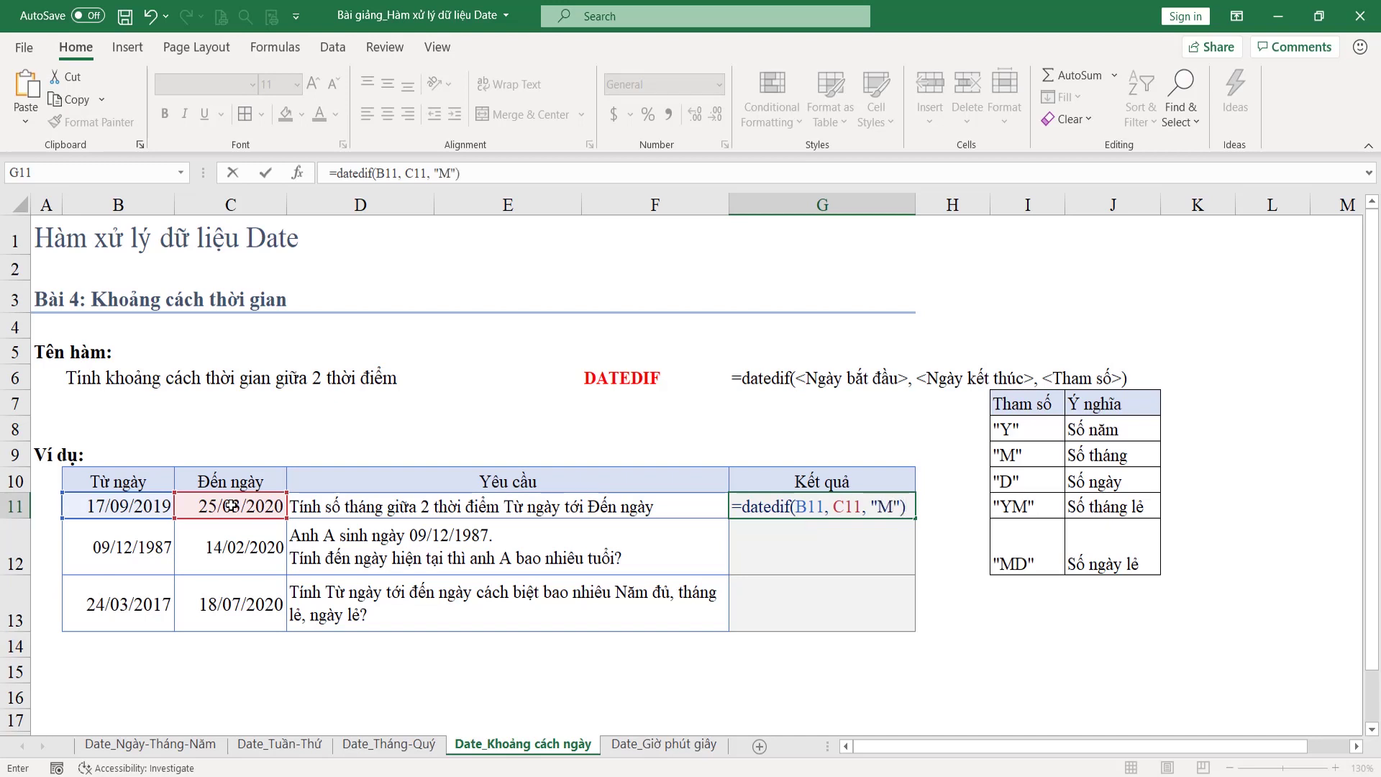
key(Return)
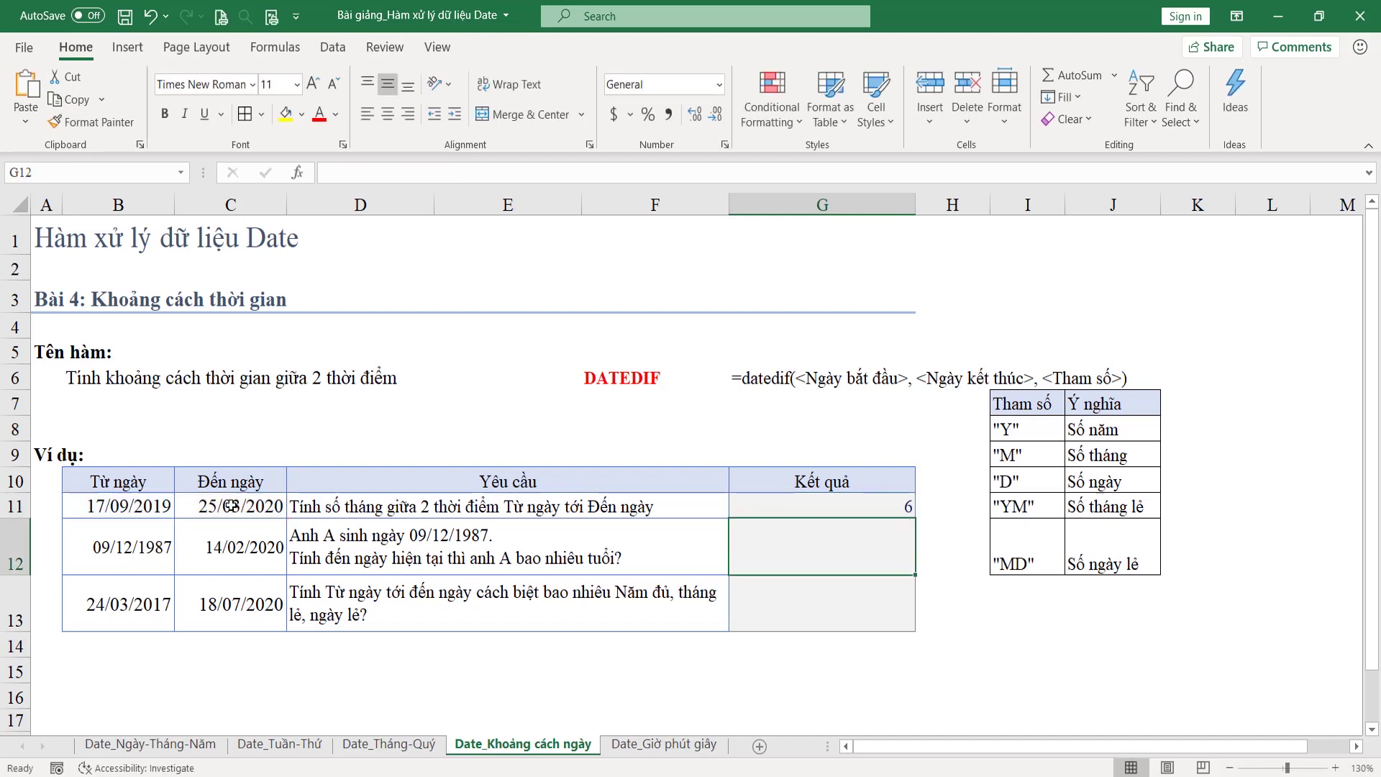
click(146, 668)
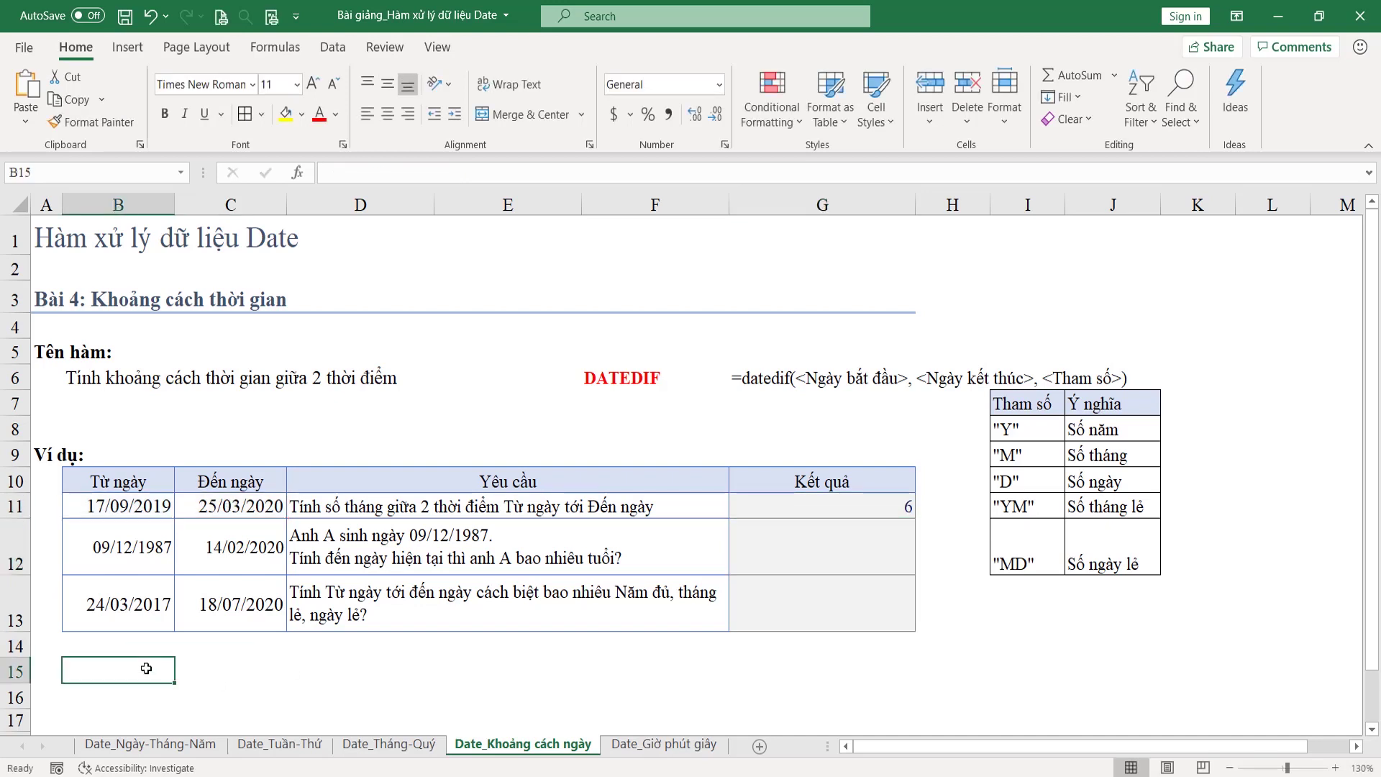
Step: Type the numbers 10, 11, 12, 1, 2, 3 down B15:B20
text(9)
key(ctrl+Return)
text(10)
key(Tab)
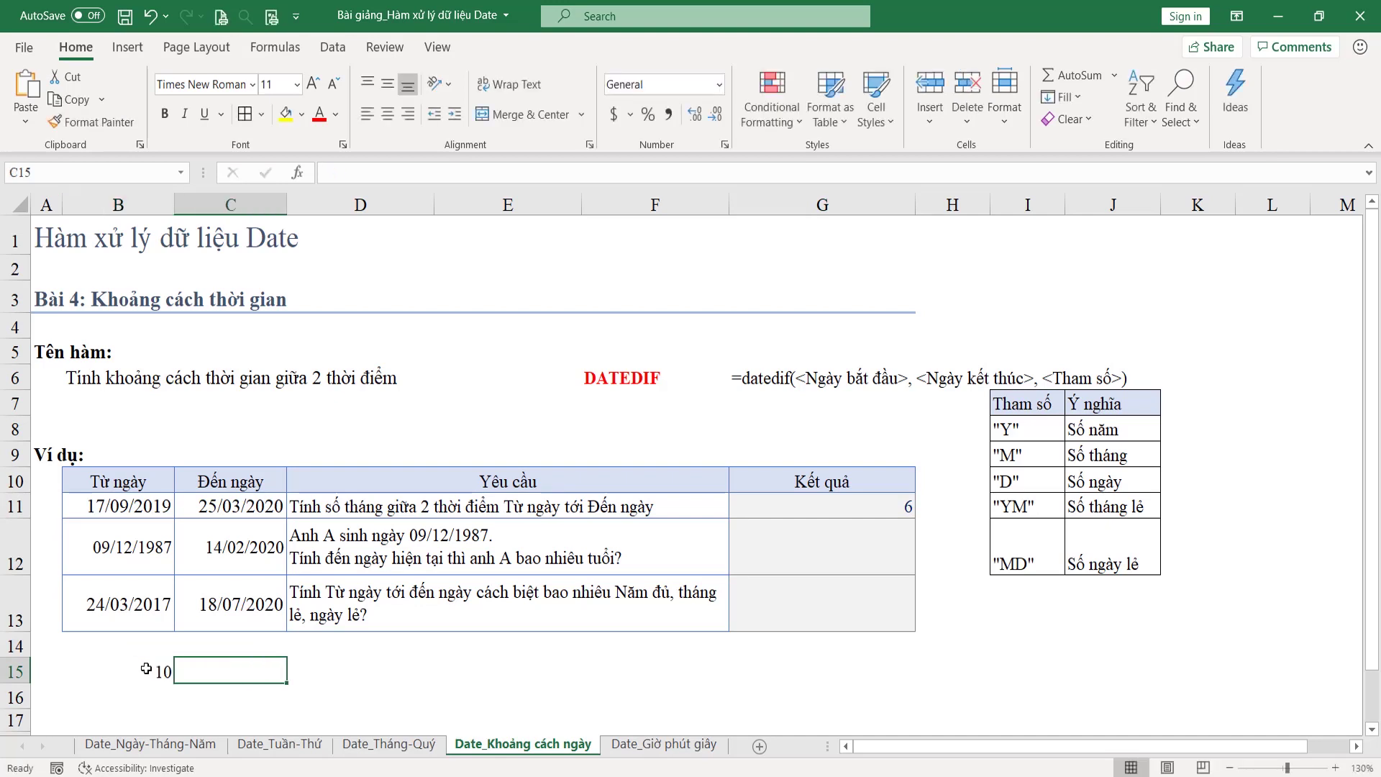
key(Return)
text(11)
key(Return)
text(12)
key(Return)
text(1)
key(Return)
text(2)
key(Return)
text(3)
key(Return)
Step: Review the months formula in G11, then select G12
shift+click(144, 574)
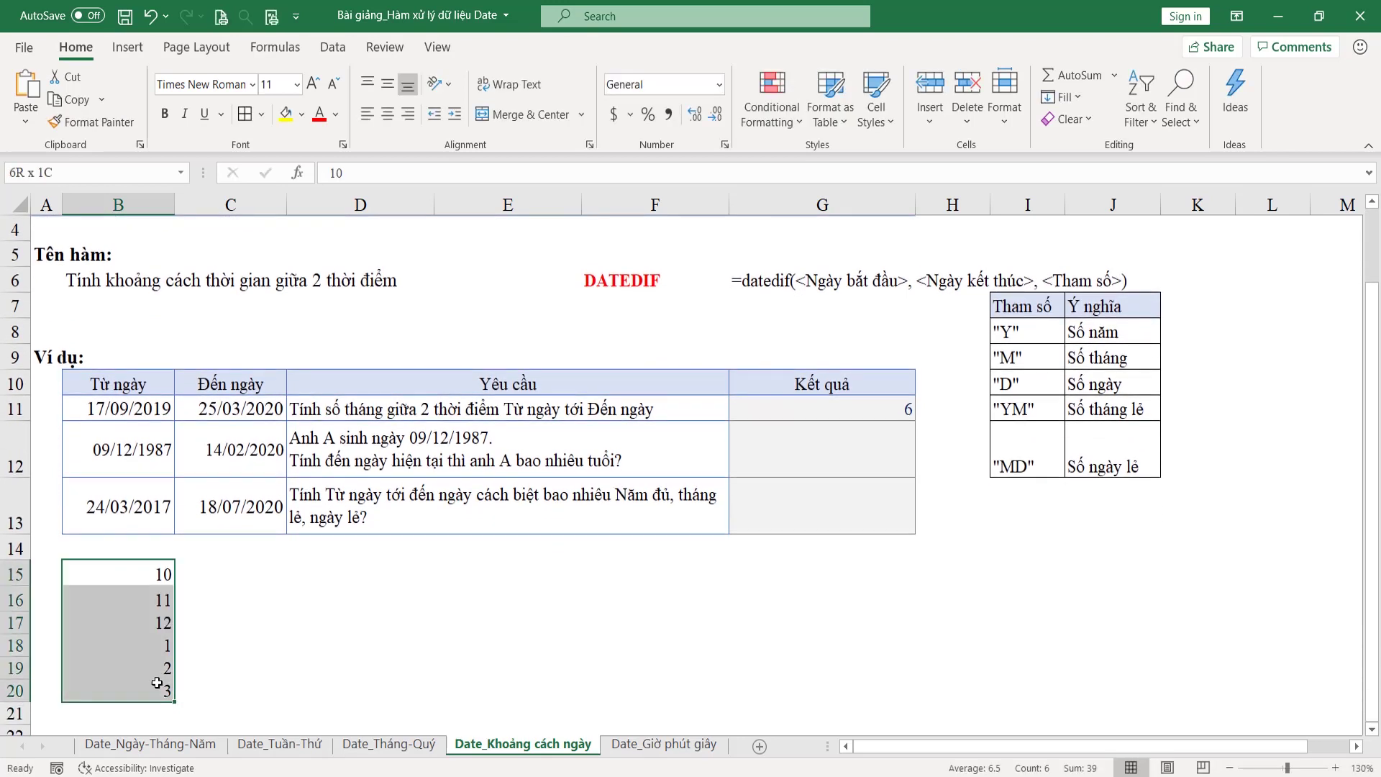
click(892, 409)
click(822, 446)
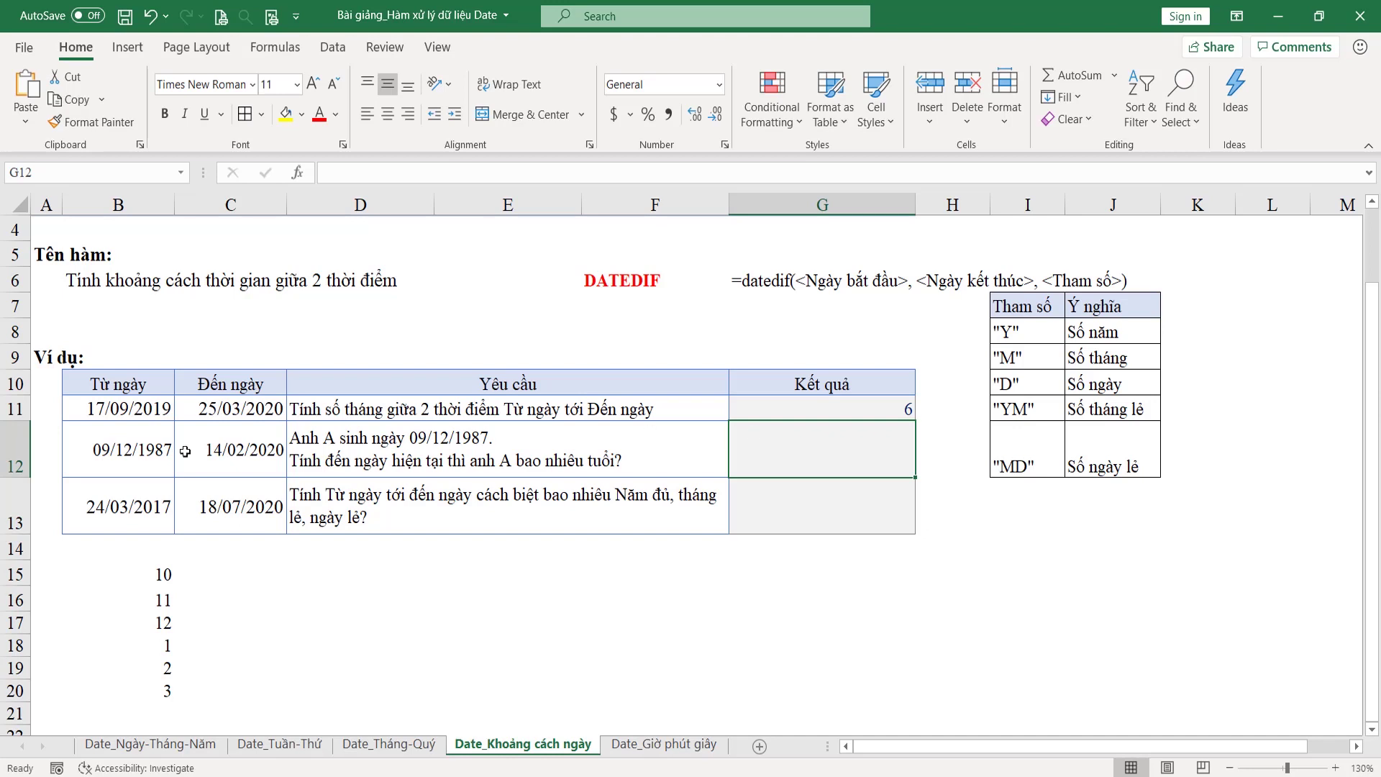
Step: Inspect the row 12 dates, confirming C12 holds a TODAY formula
drag(101, 457, 229, 452)
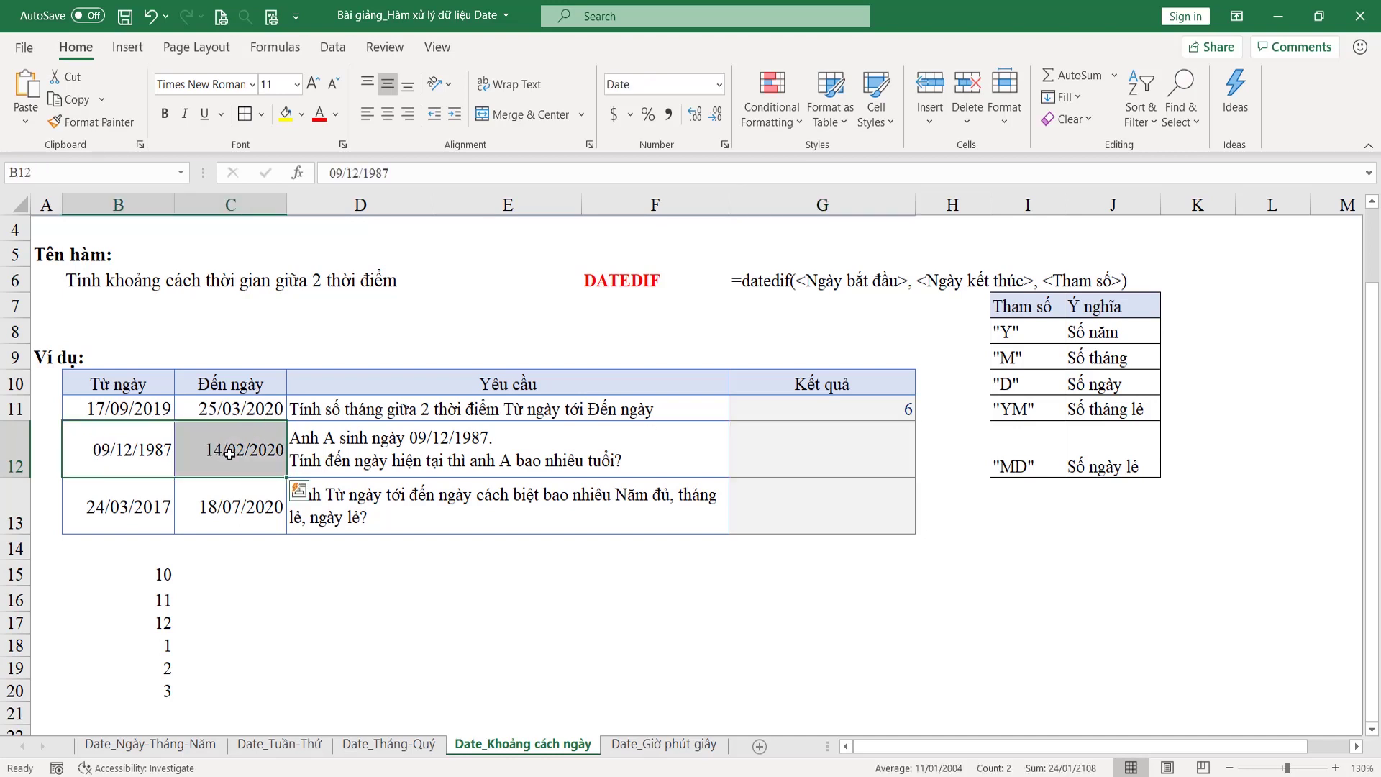
click(230, 452)
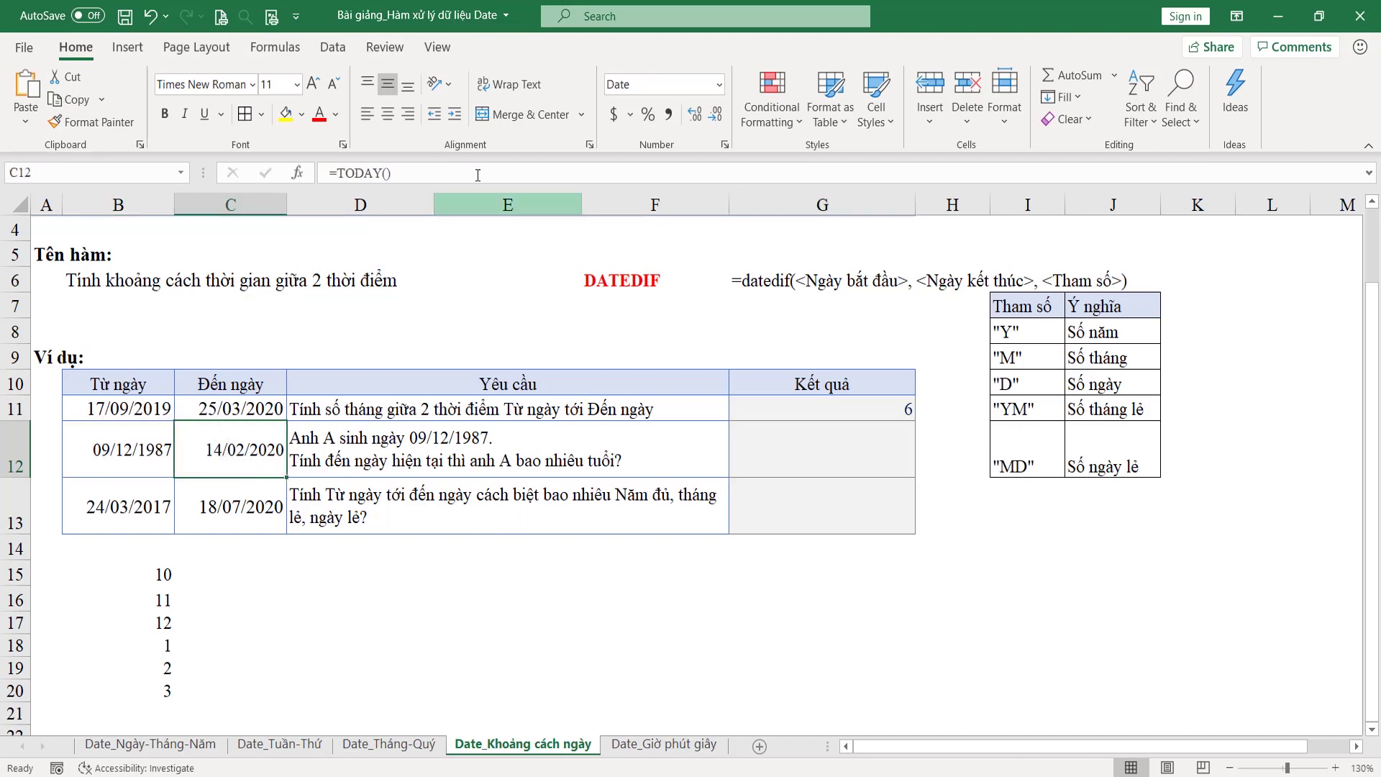
click(400, 176)
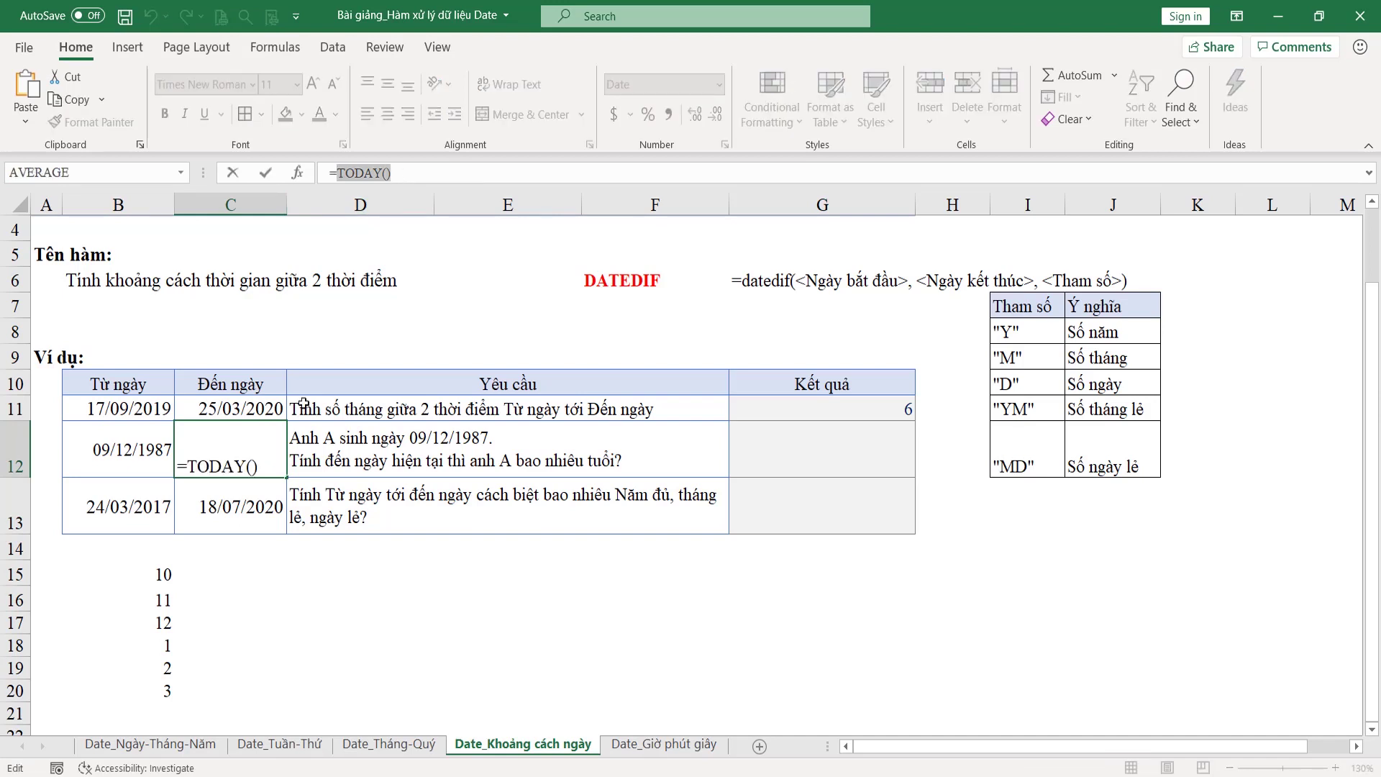
key(Escape)
Step: Try =YEAR(TODAY())-YEAR(B12) in G12, then discard it
click(824, 458)
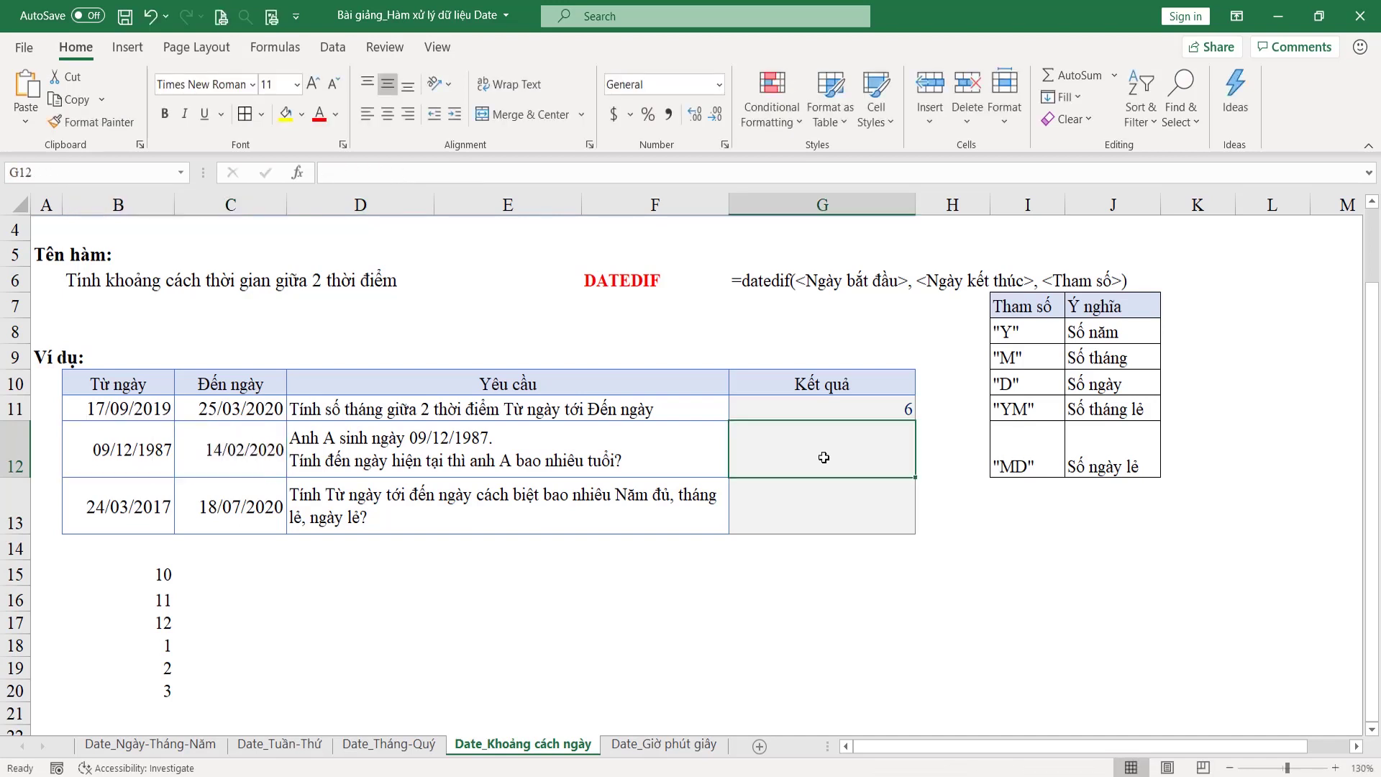
text(=)
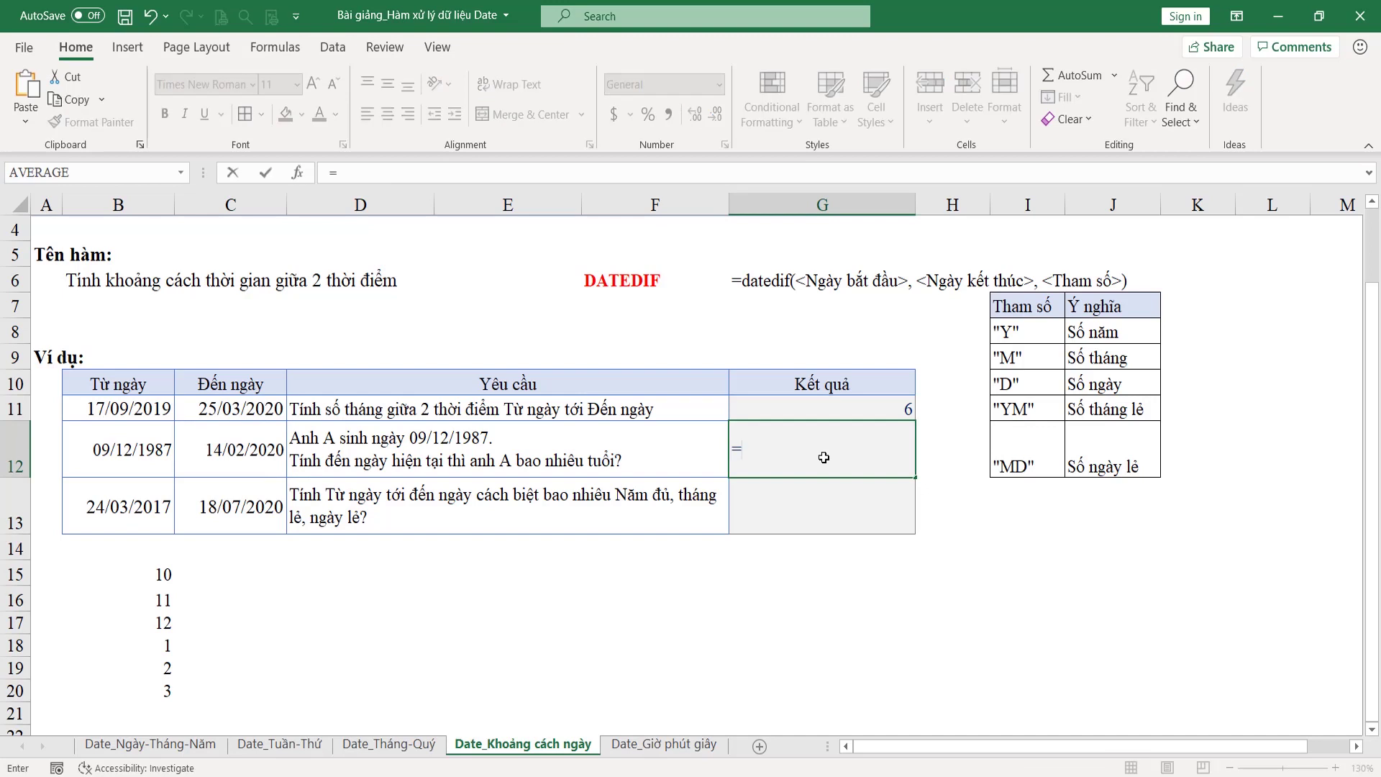
text(ye)
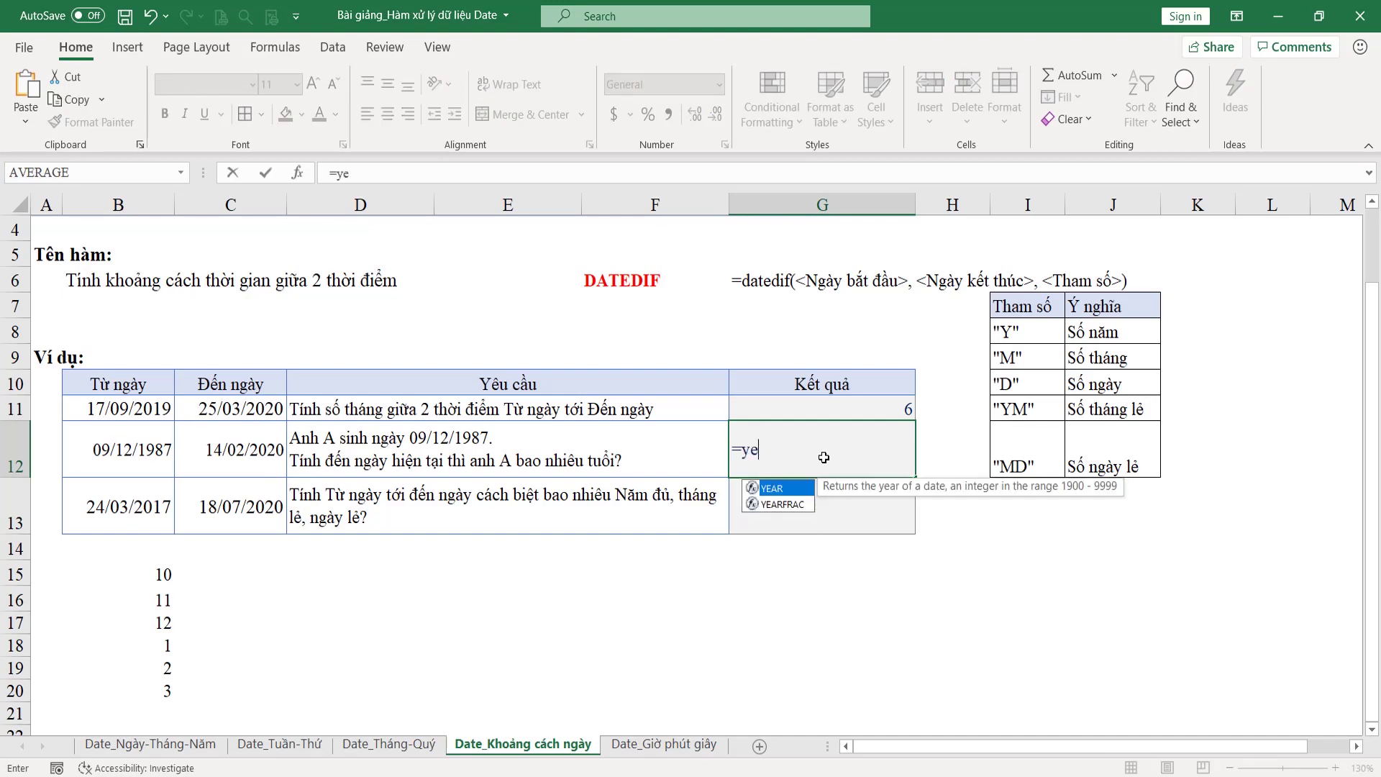
key(Tab)
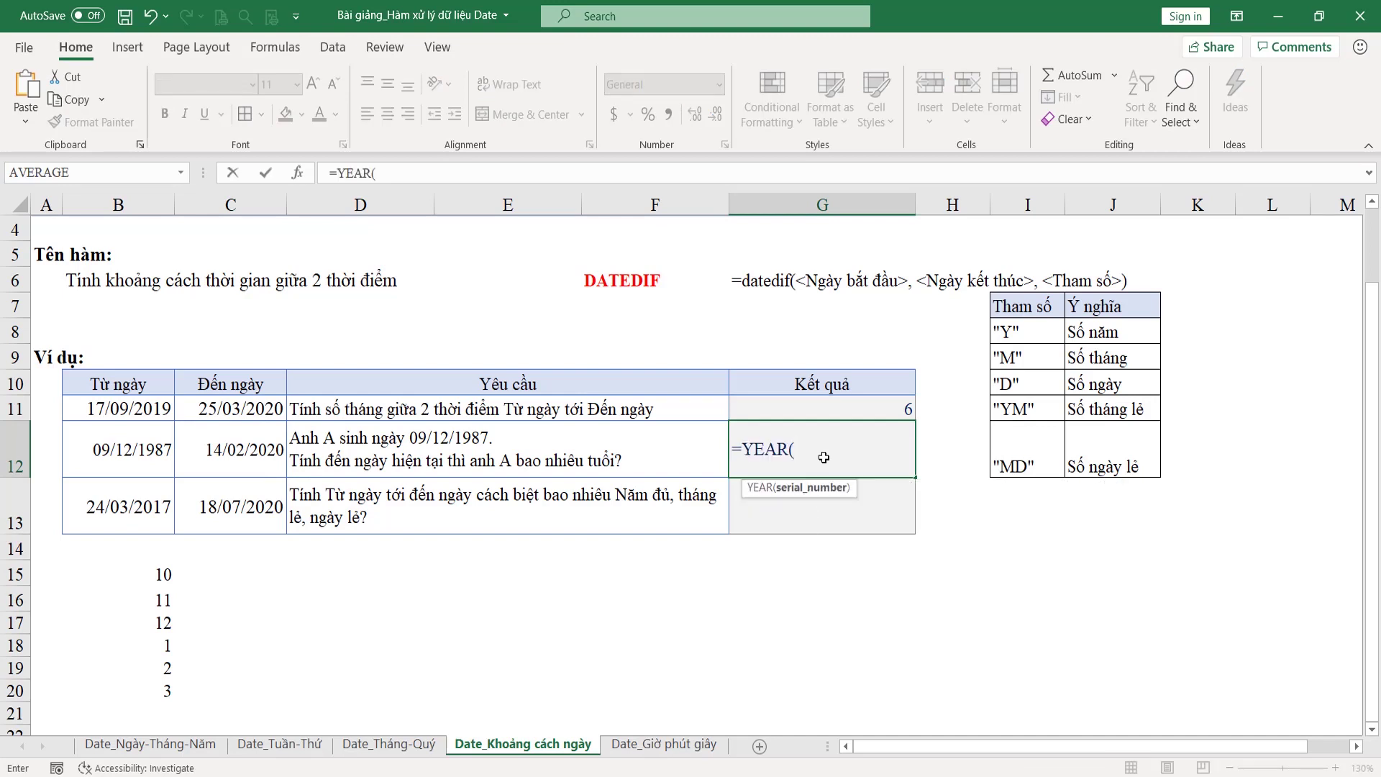
text(to)
key(Tab)
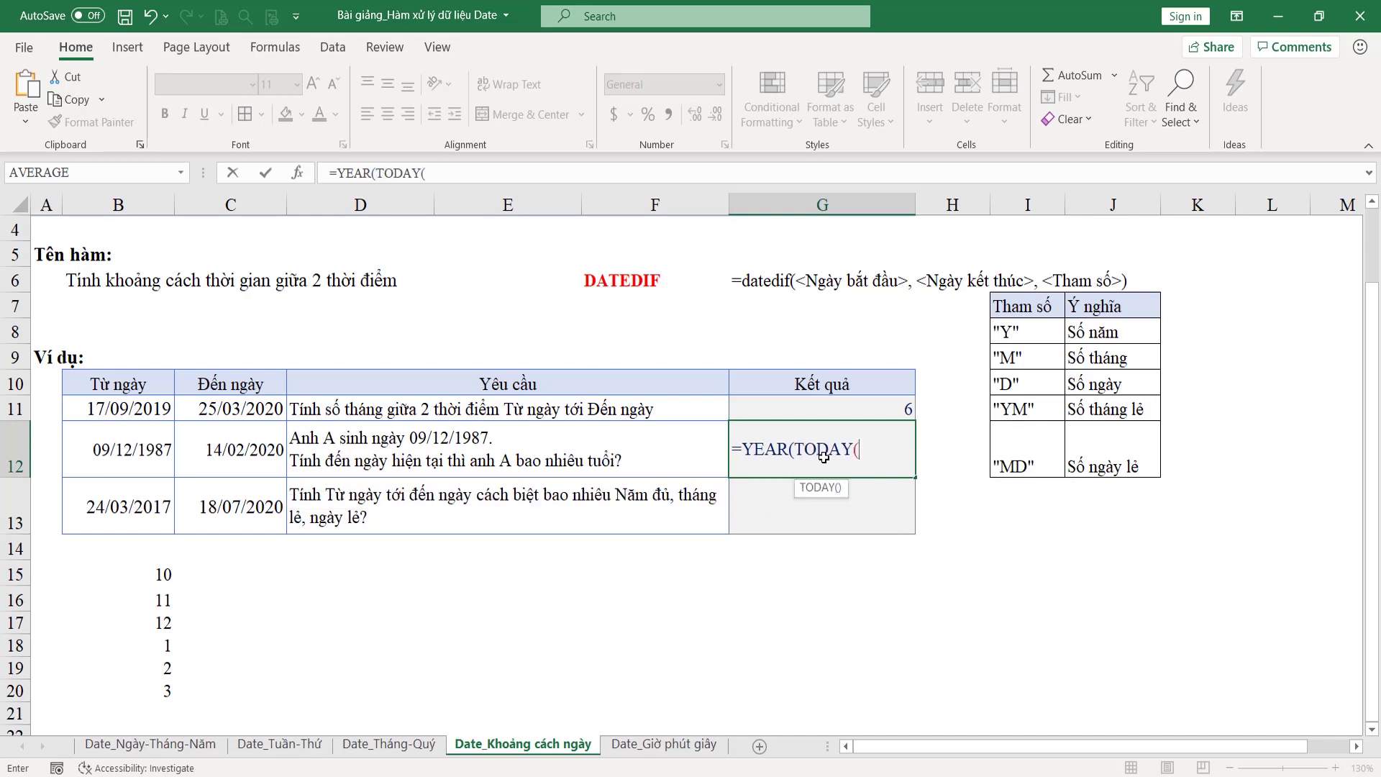
text()))
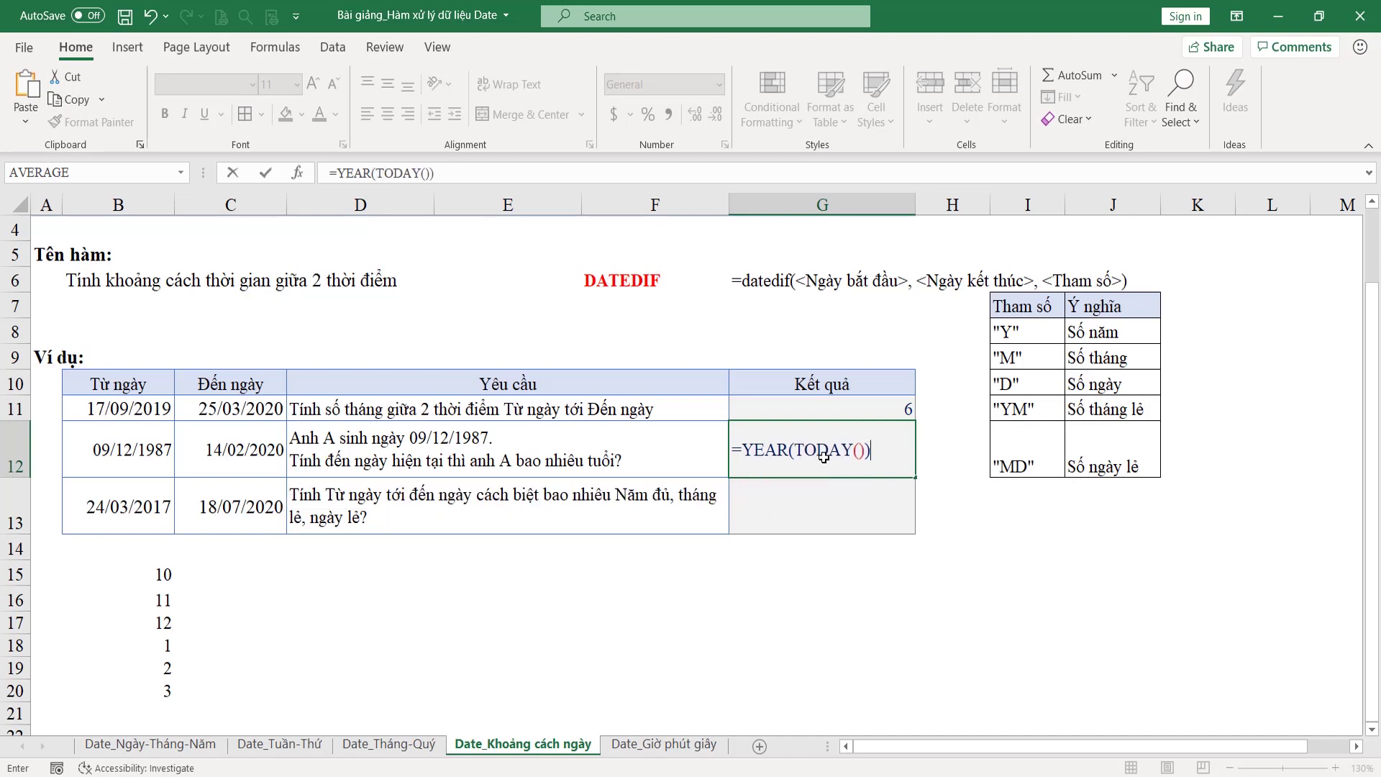
text(-ye)
key(Tab)
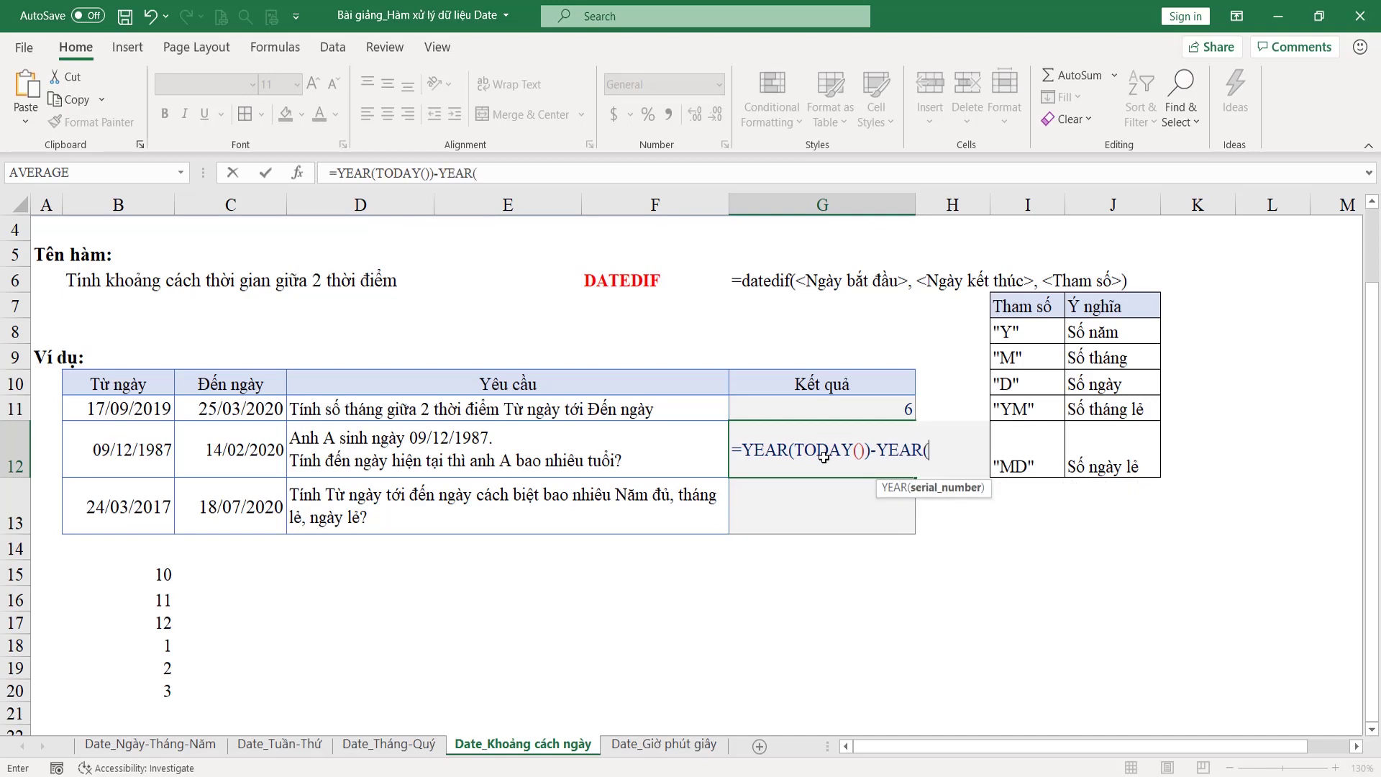
click(114, 455)
text())
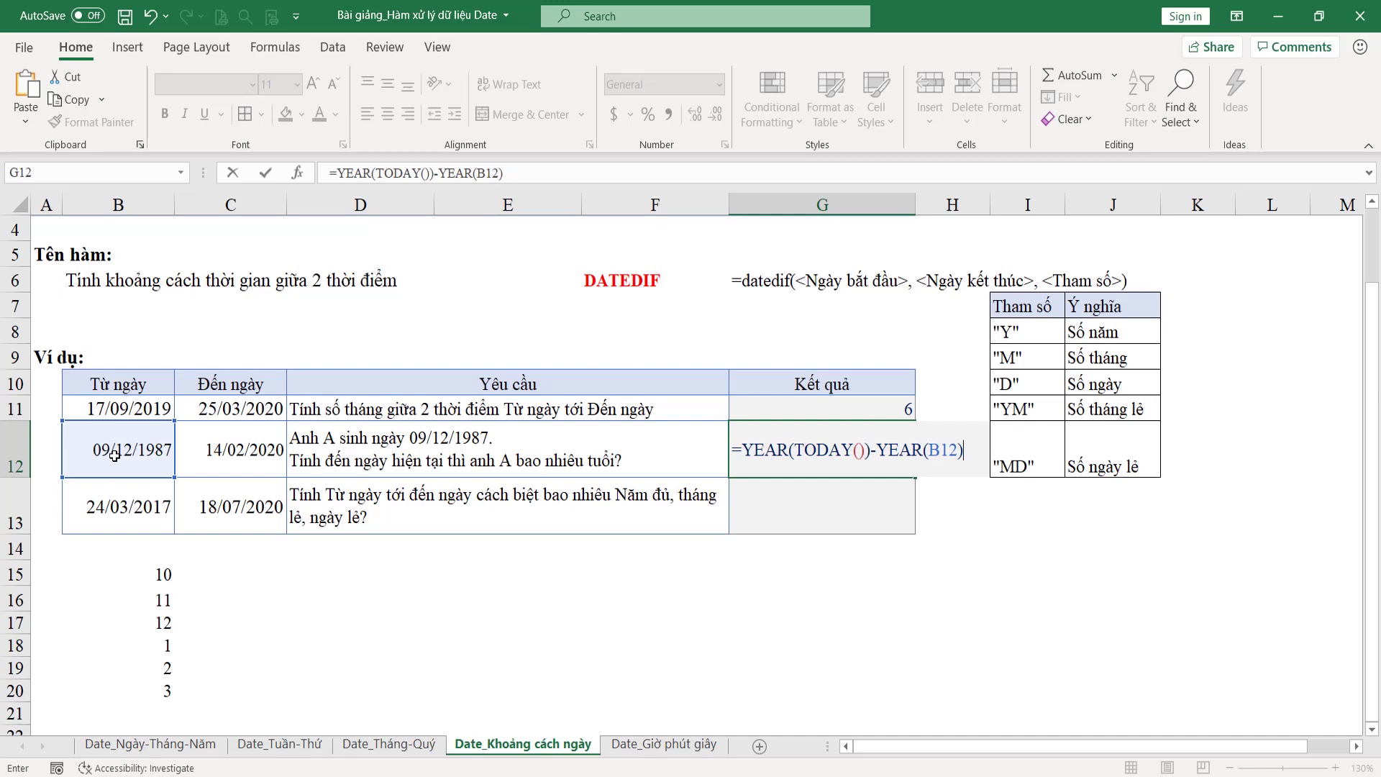
key(Escape)
Step: Enter =DATEDIF(B12,TODAY(),"Y") in G12, giving age 32
text(=datedif()
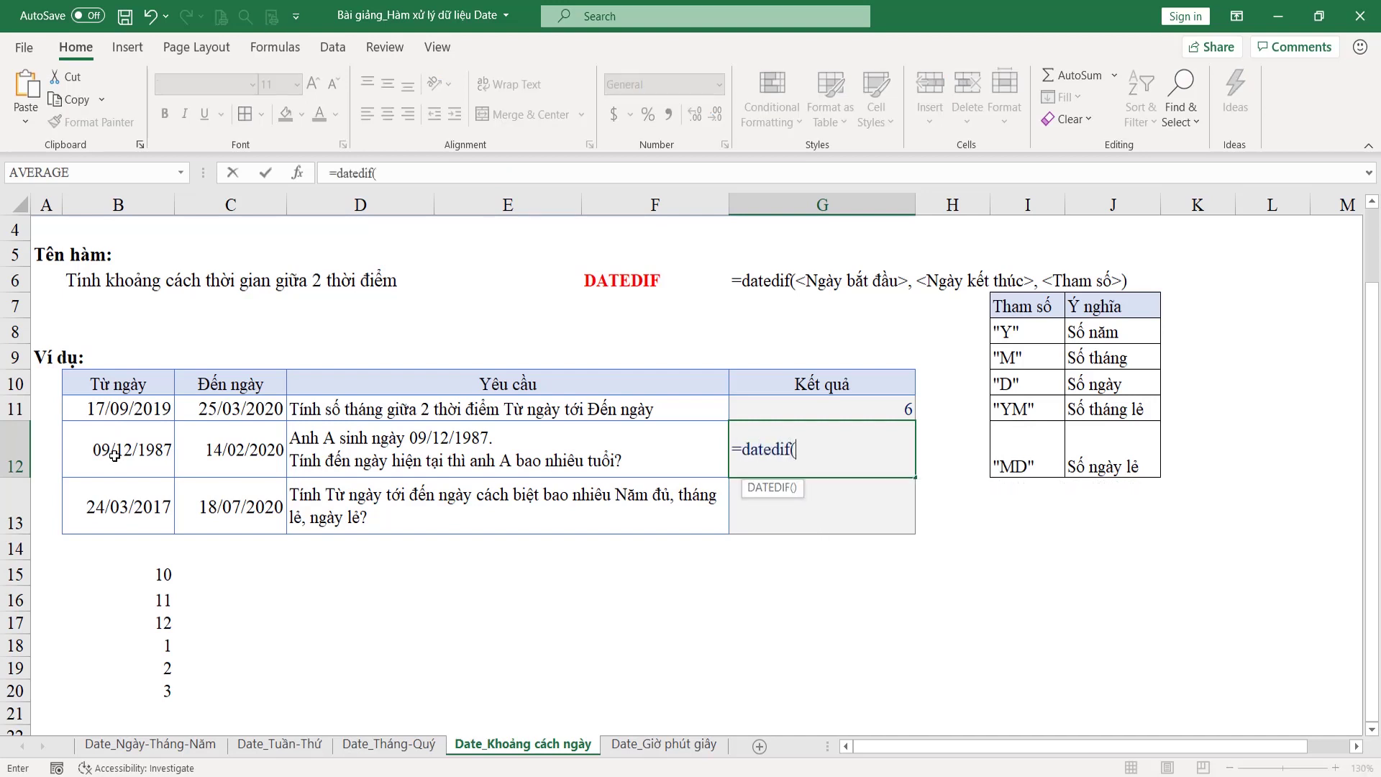
click(115, 454)
text(,)
click(217, 459)
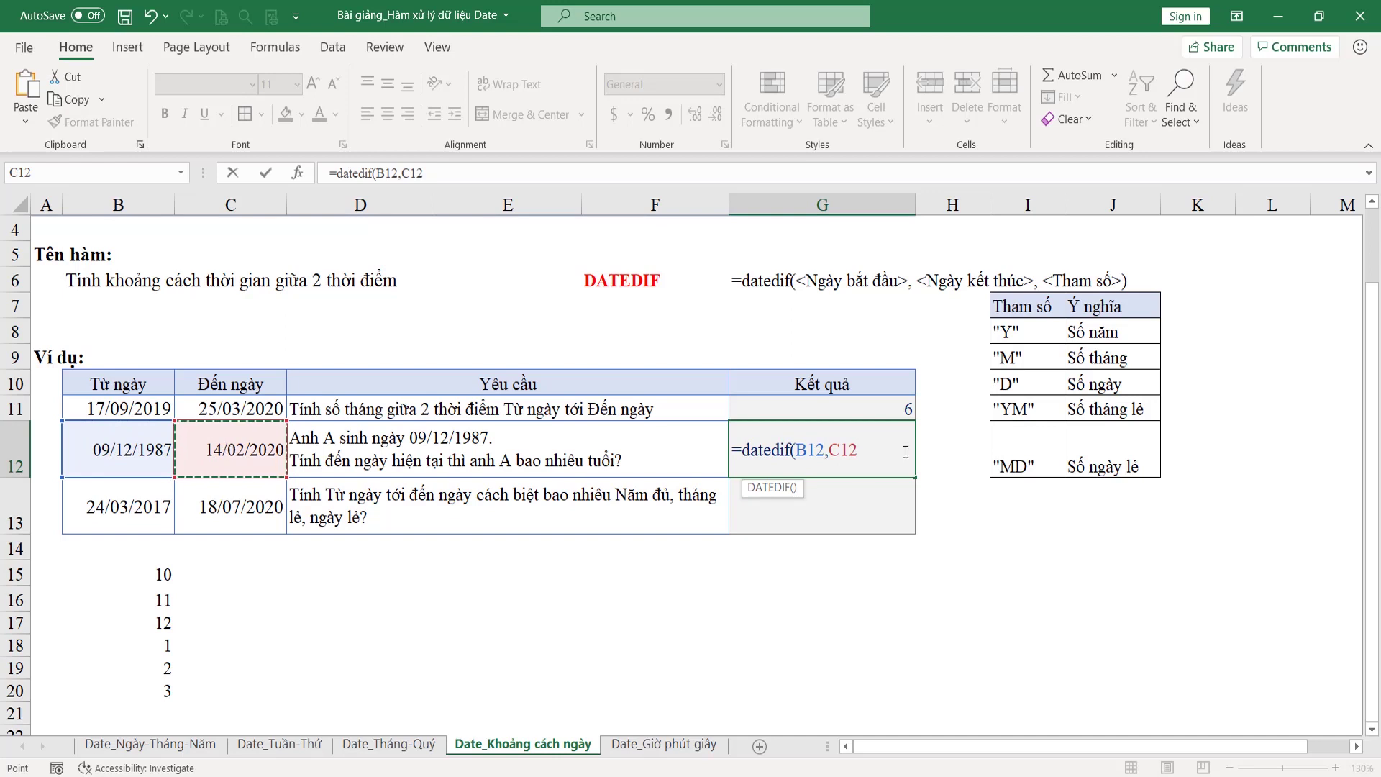
double_click(852, 453)
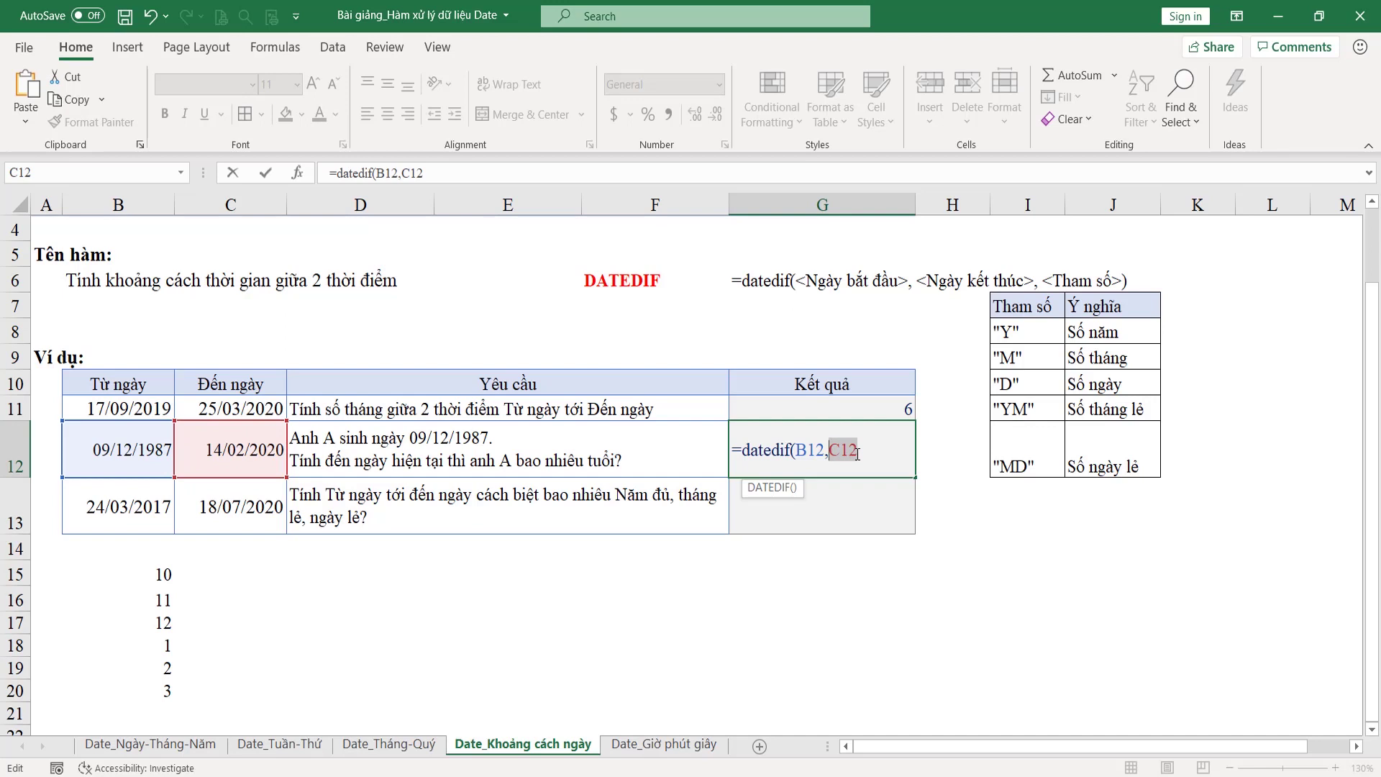
text(to)
key(Tab)
text())
drag(832, 451, 907, 452)
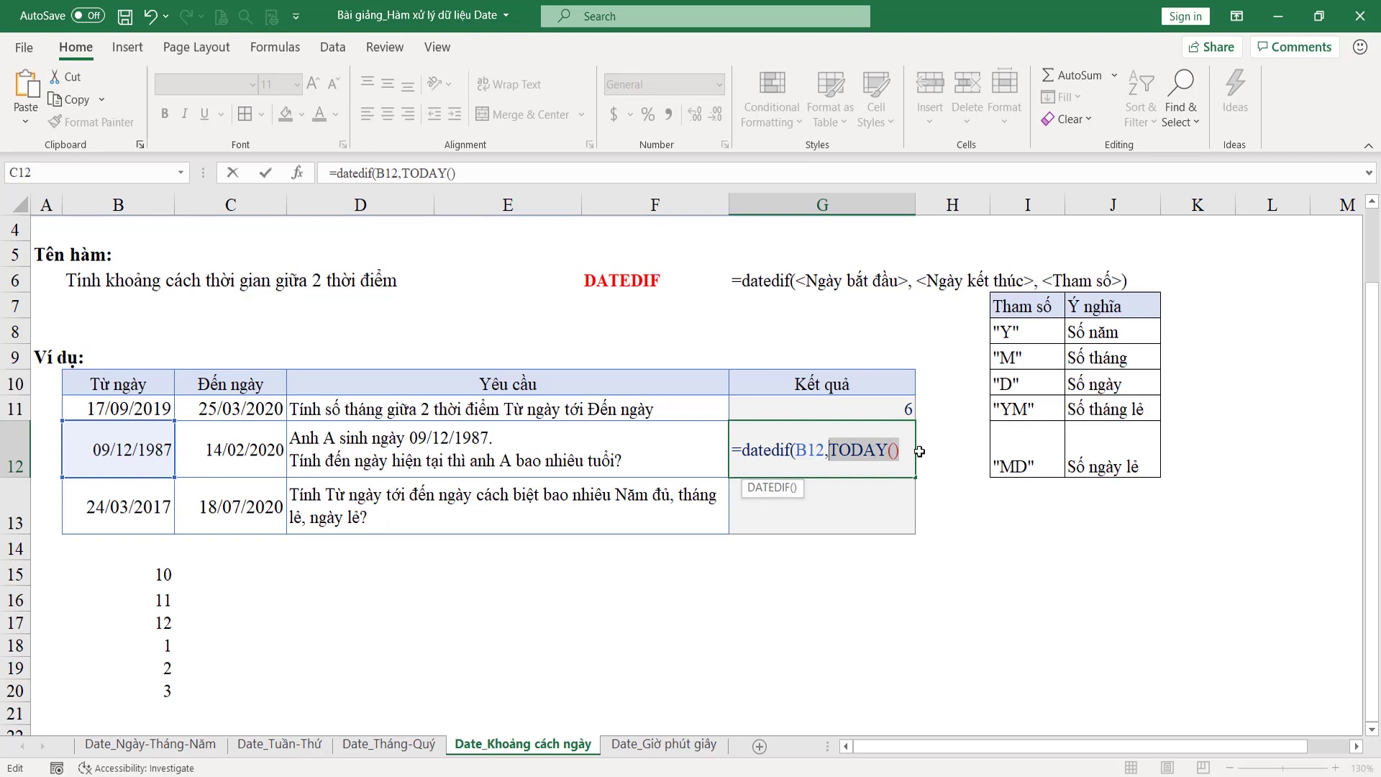
click(905, 451)
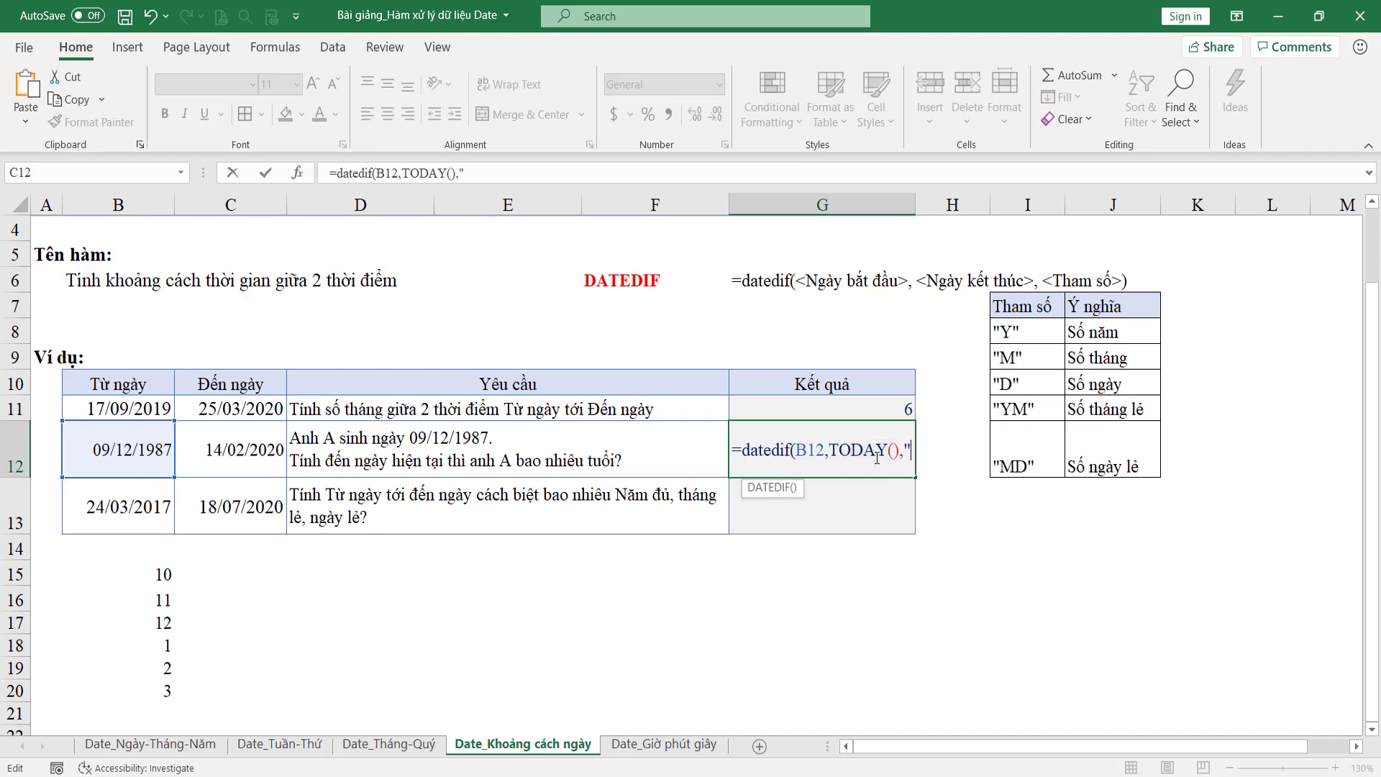
text(Y())
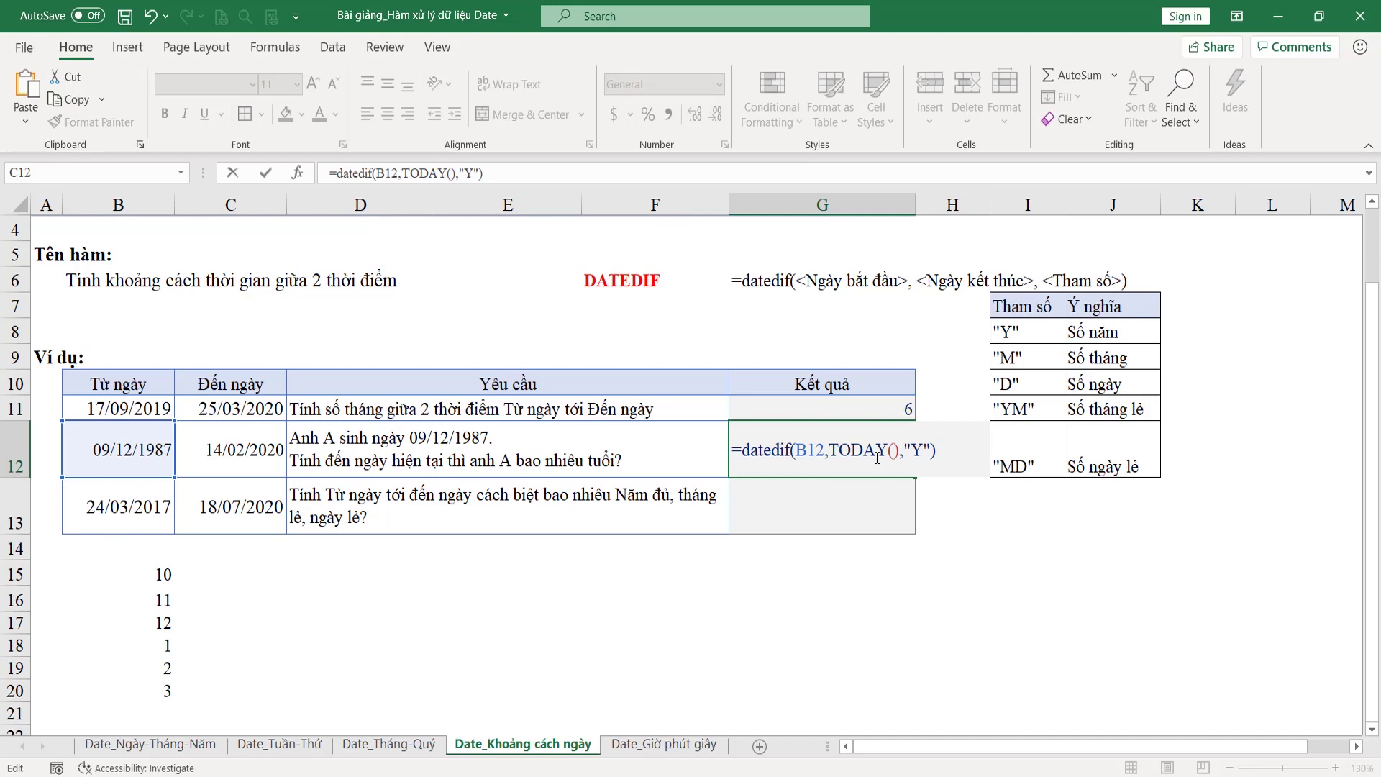
key(Return)
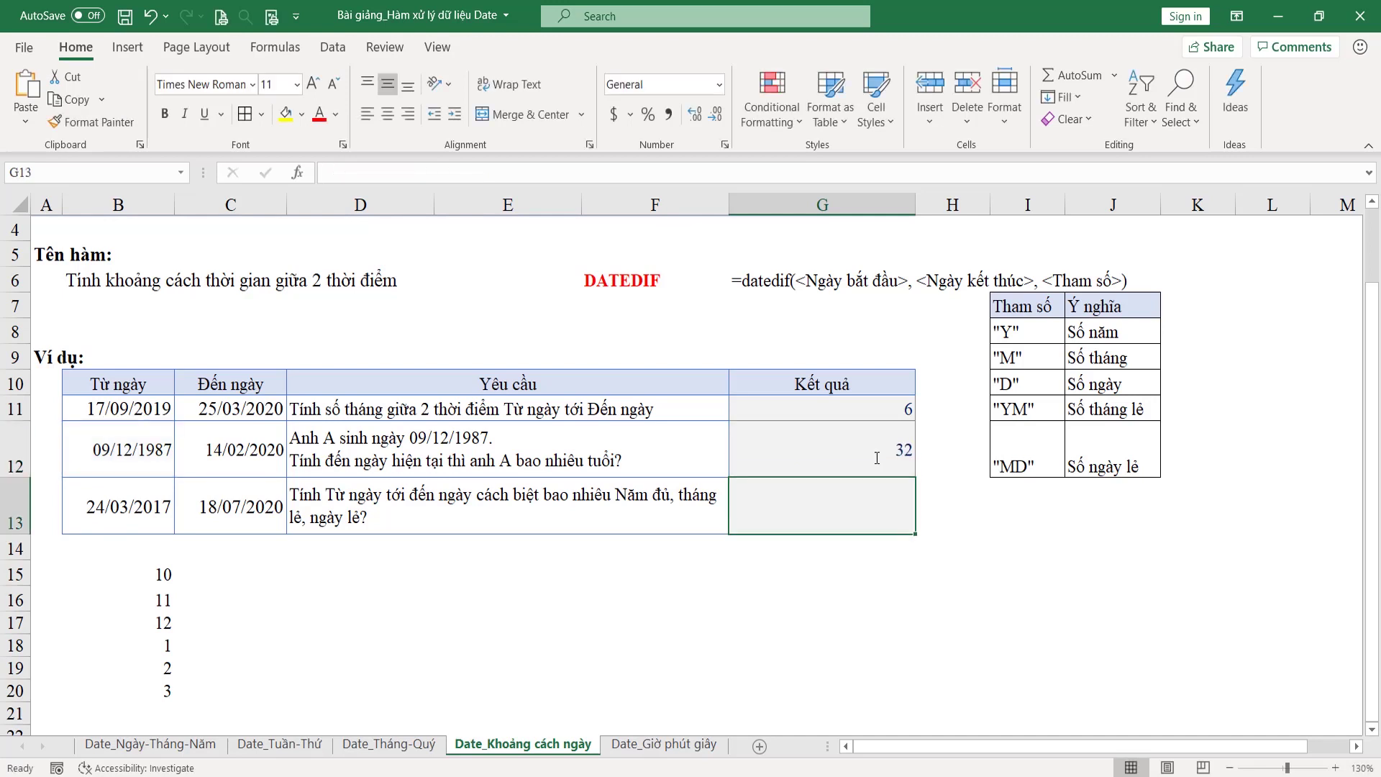
drag(119, 507, 820, 513)
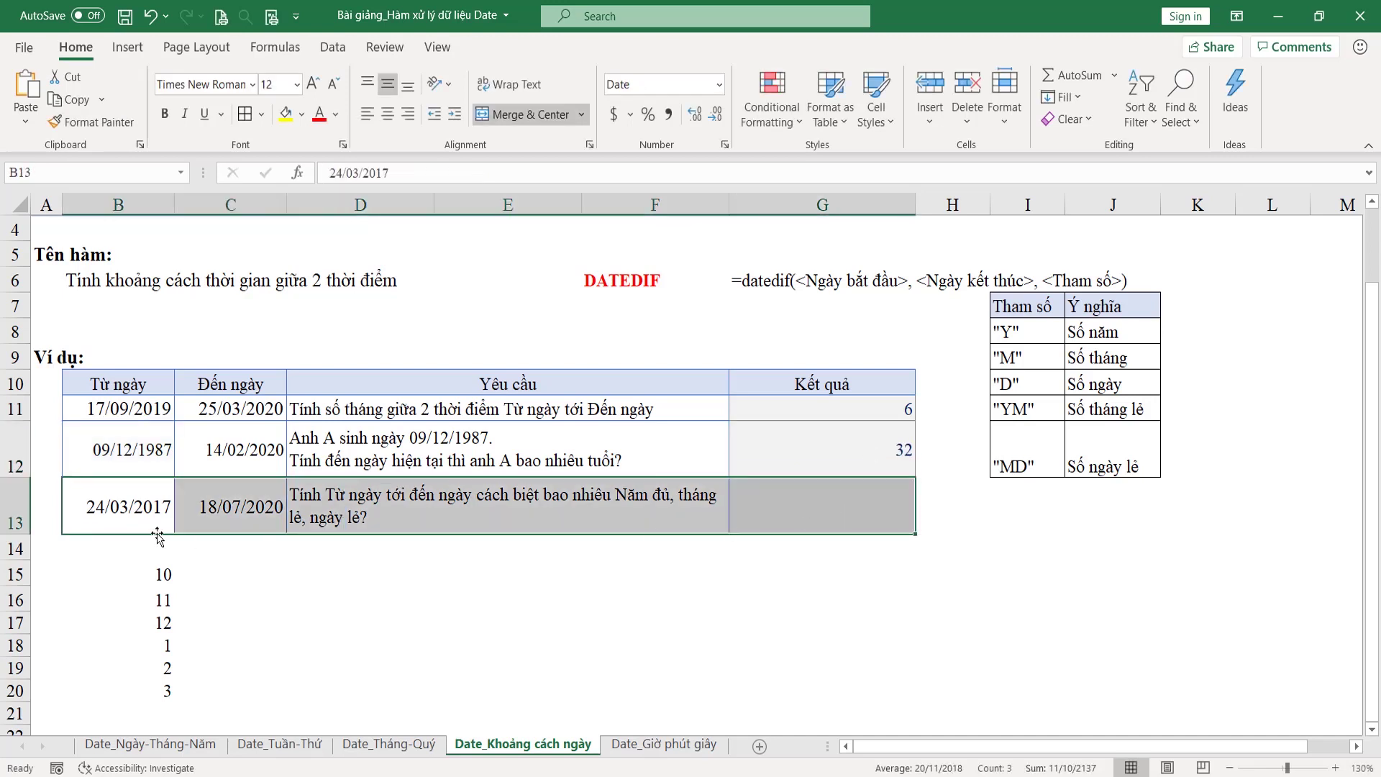
click(145, 511)
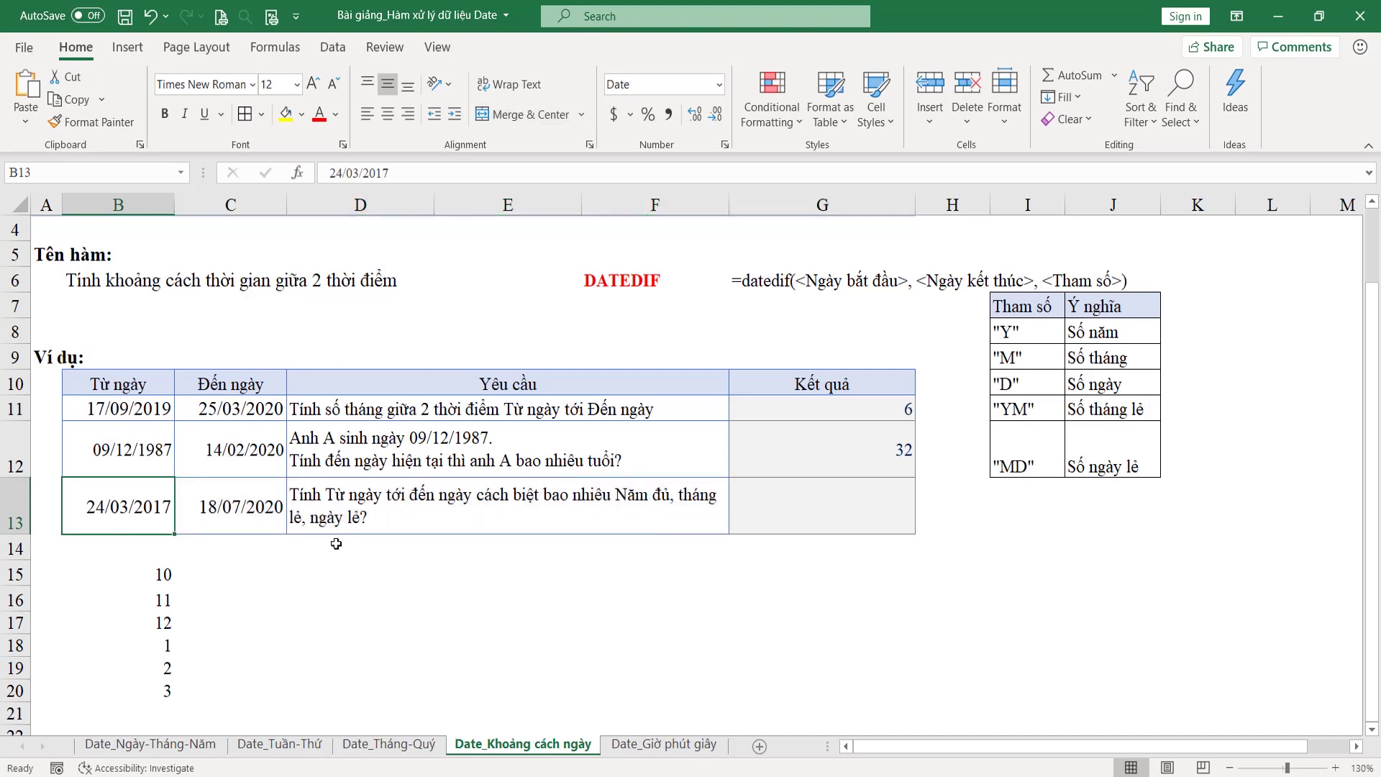
click(223, 510)
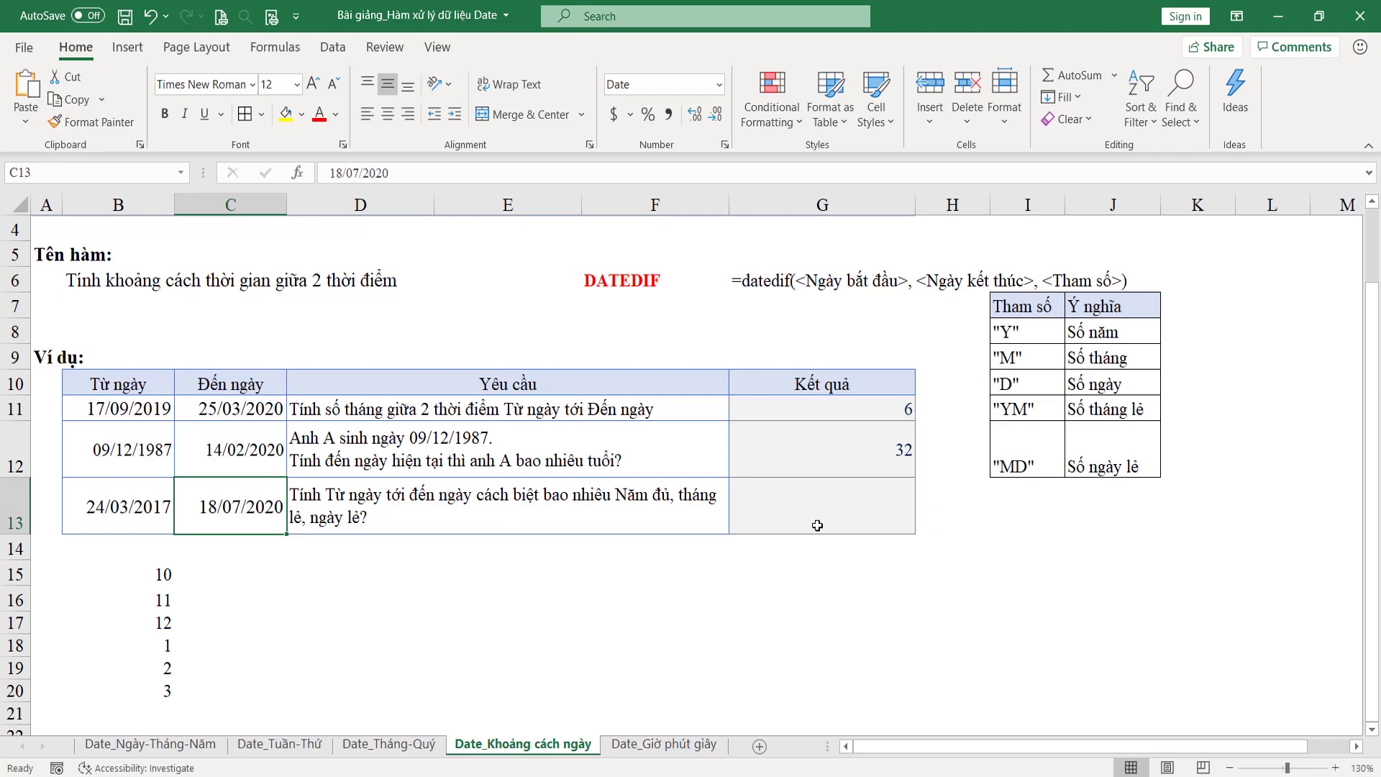
click(853, 519)
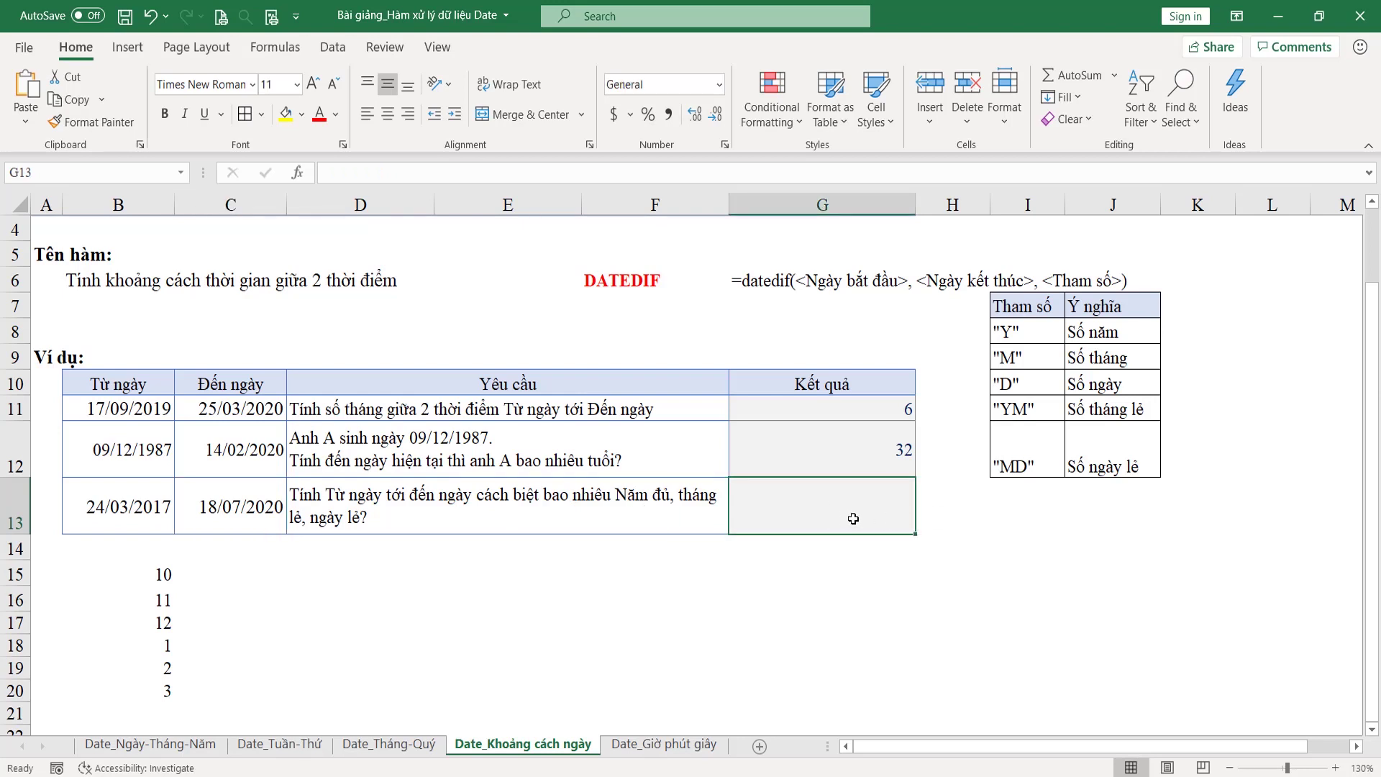
click(123, 510)
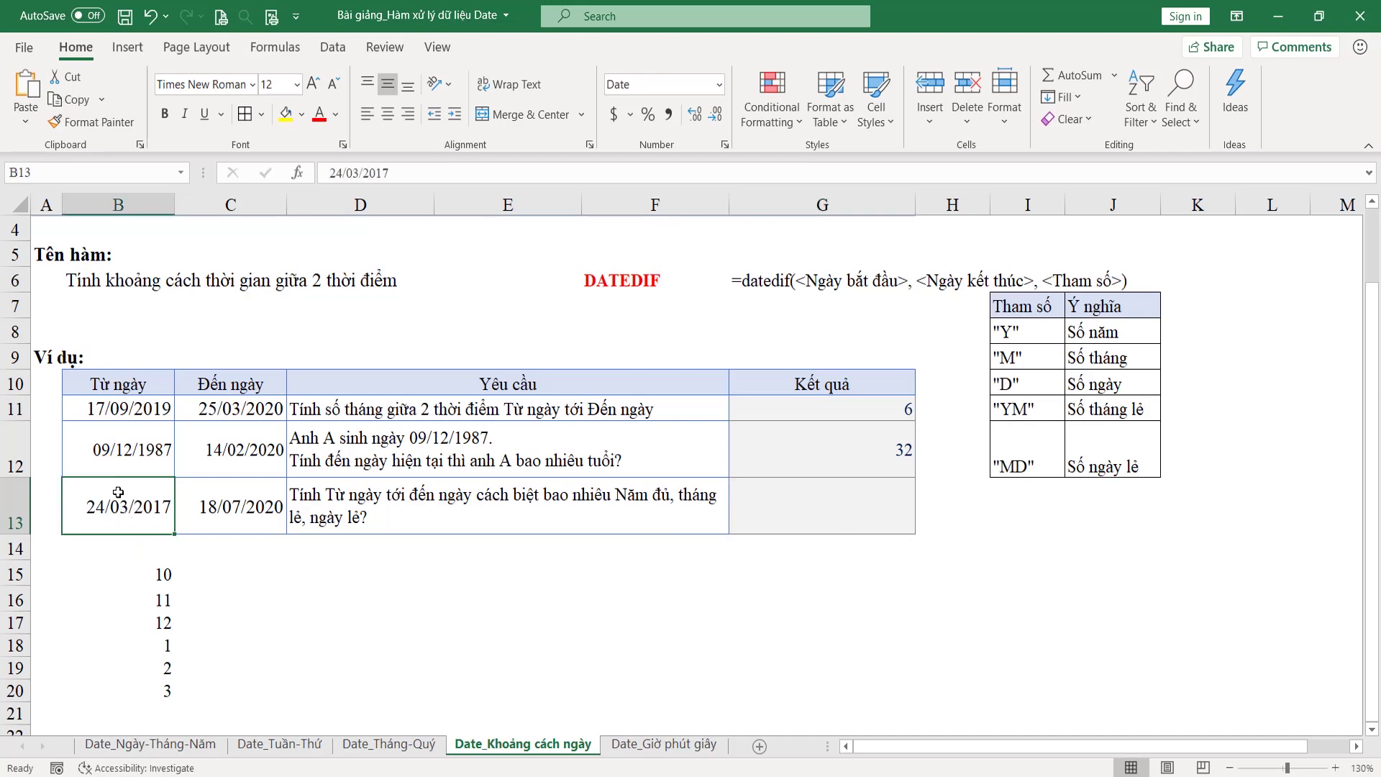
click(261, 511)
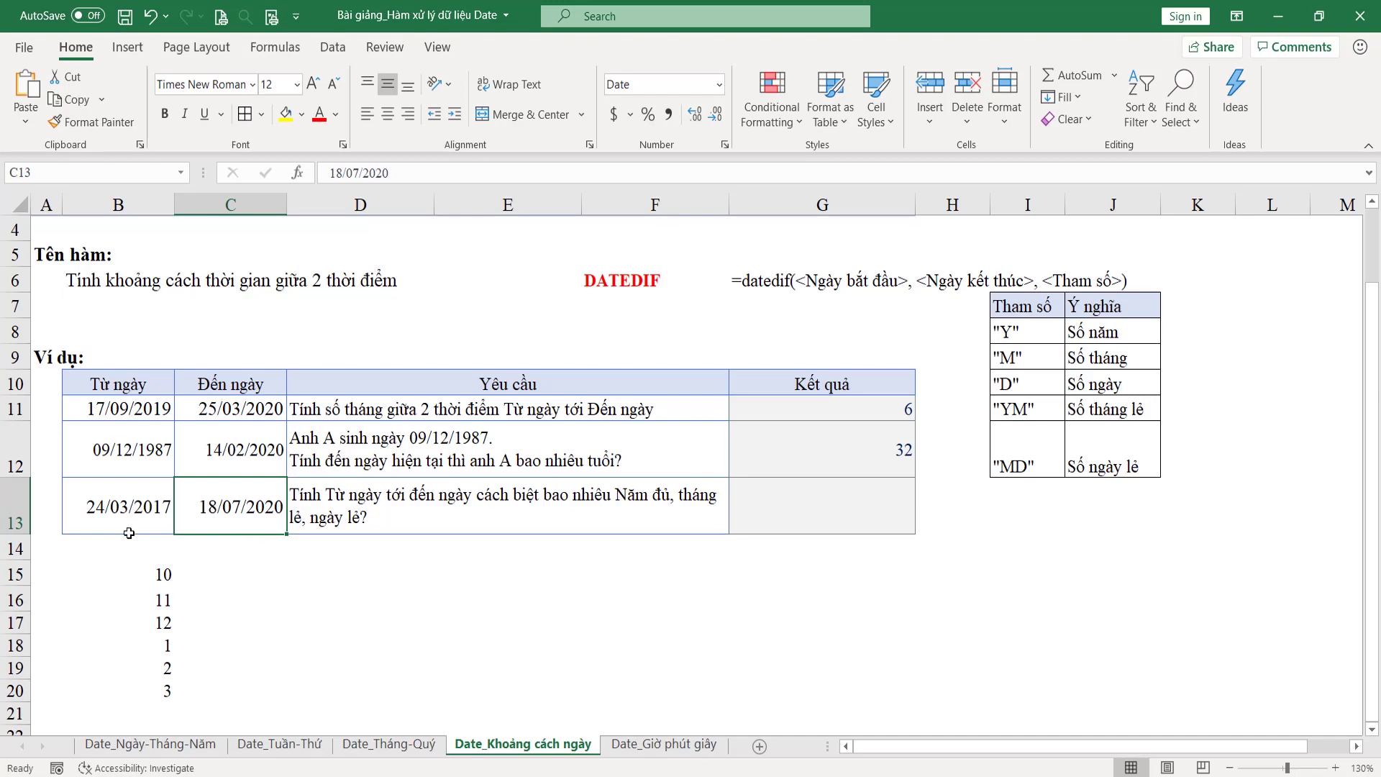
click(784, 507)
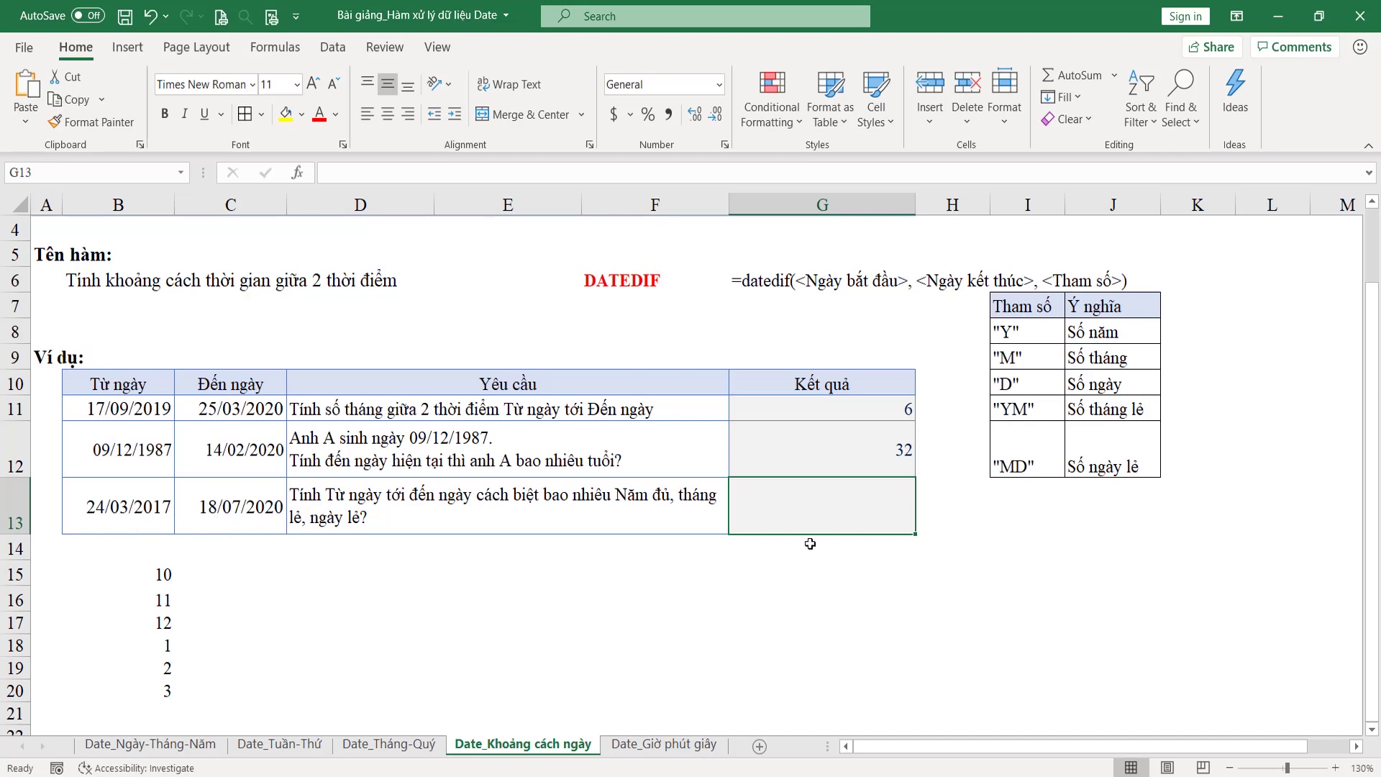
Step: Type Số năm in H13 and =DATEDIF(B13,C13,"y") in I13, returning 3
key(Right)
text(So)
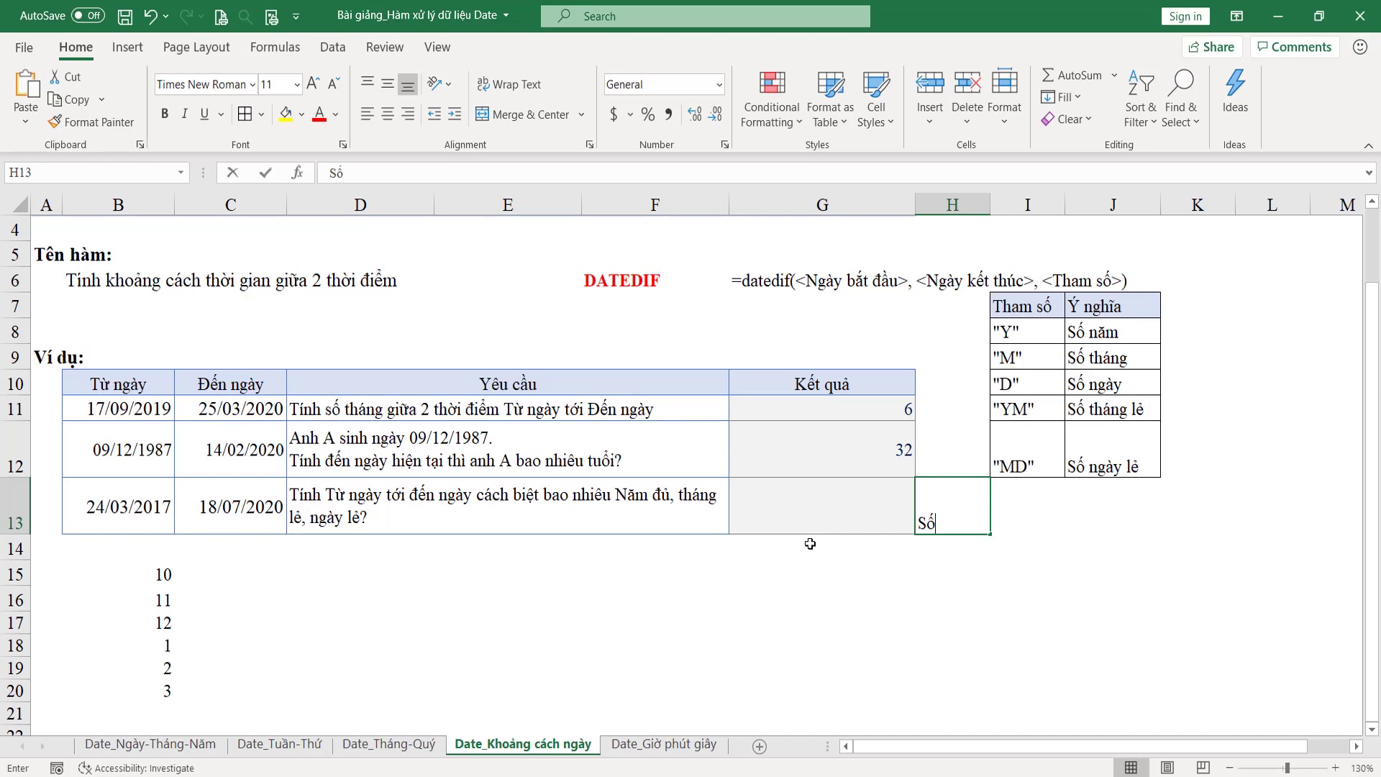
text( năm)
key(Right)
text(=)
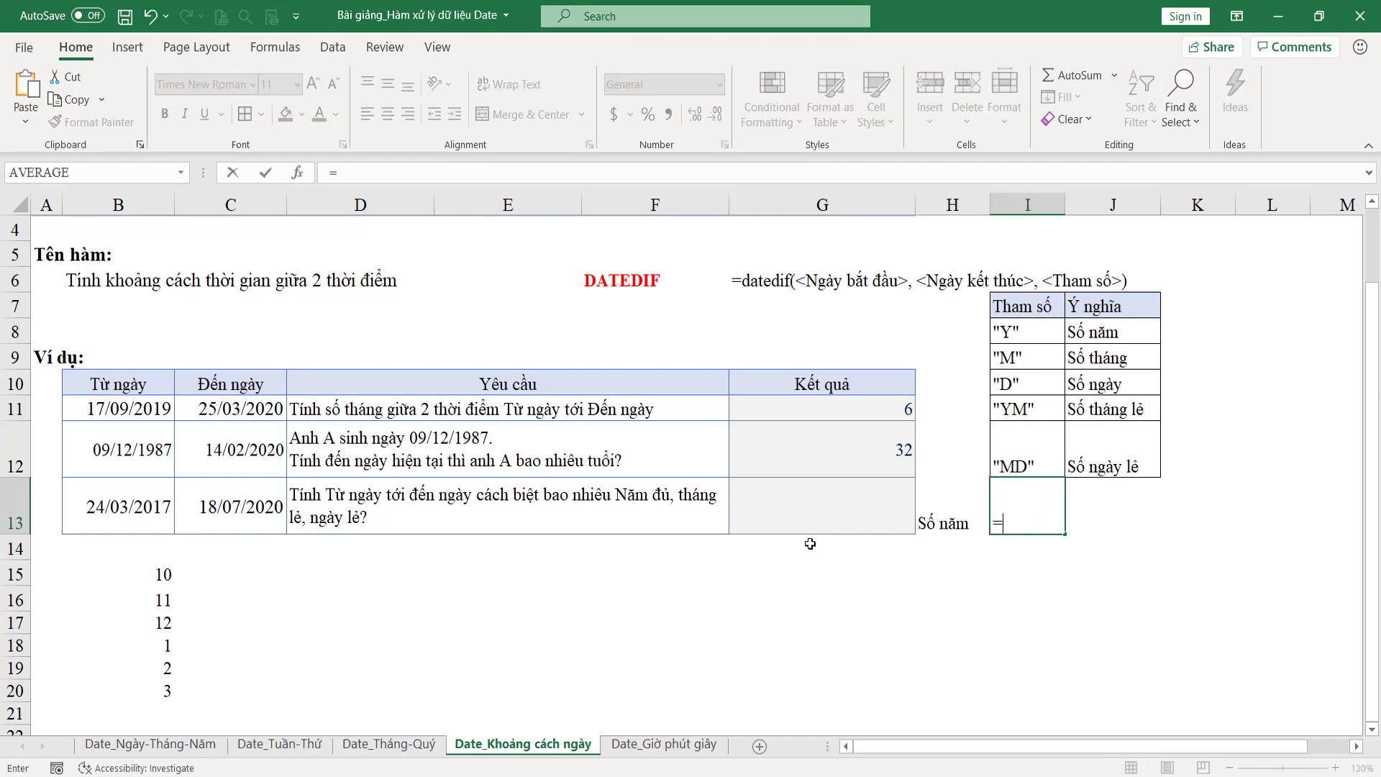
text(datedi)
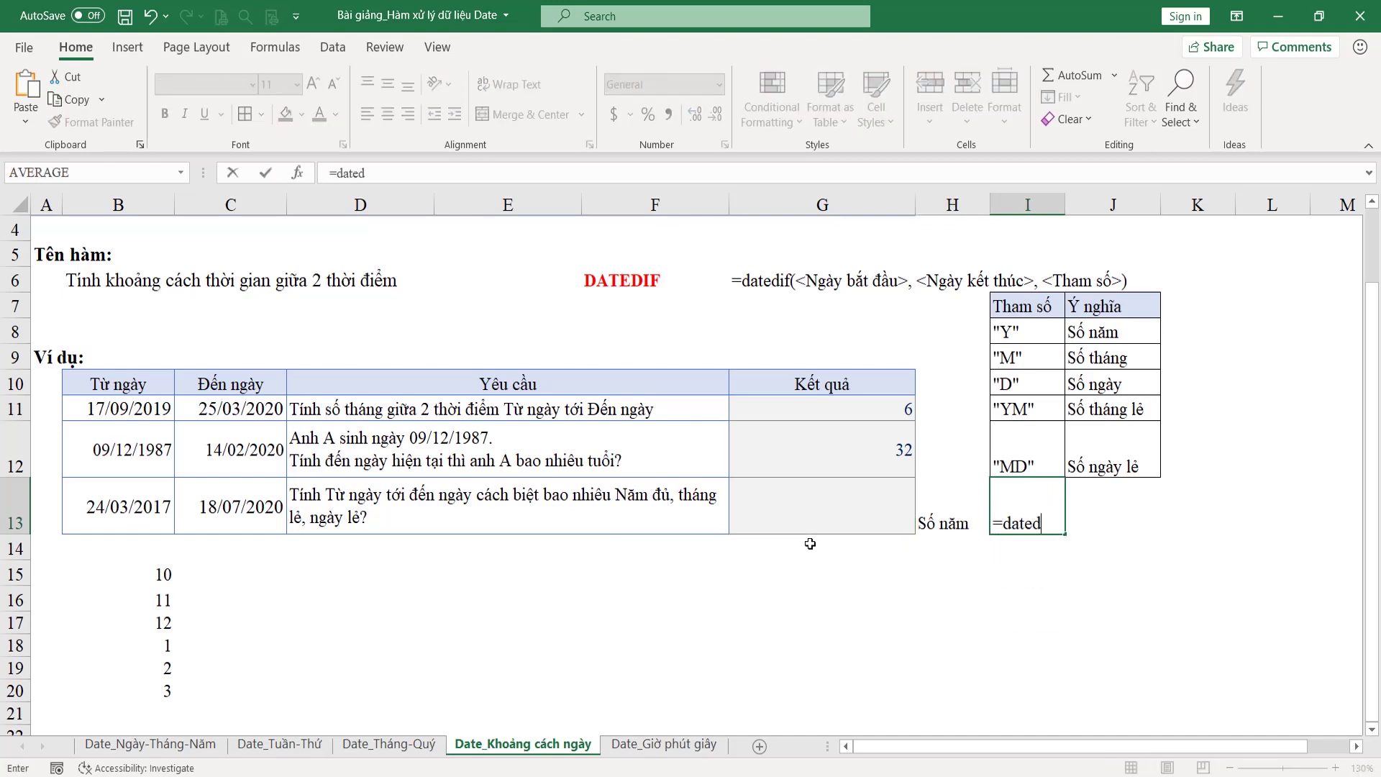
text(f()
click(118, 511)
text(,)
click(218, 510)
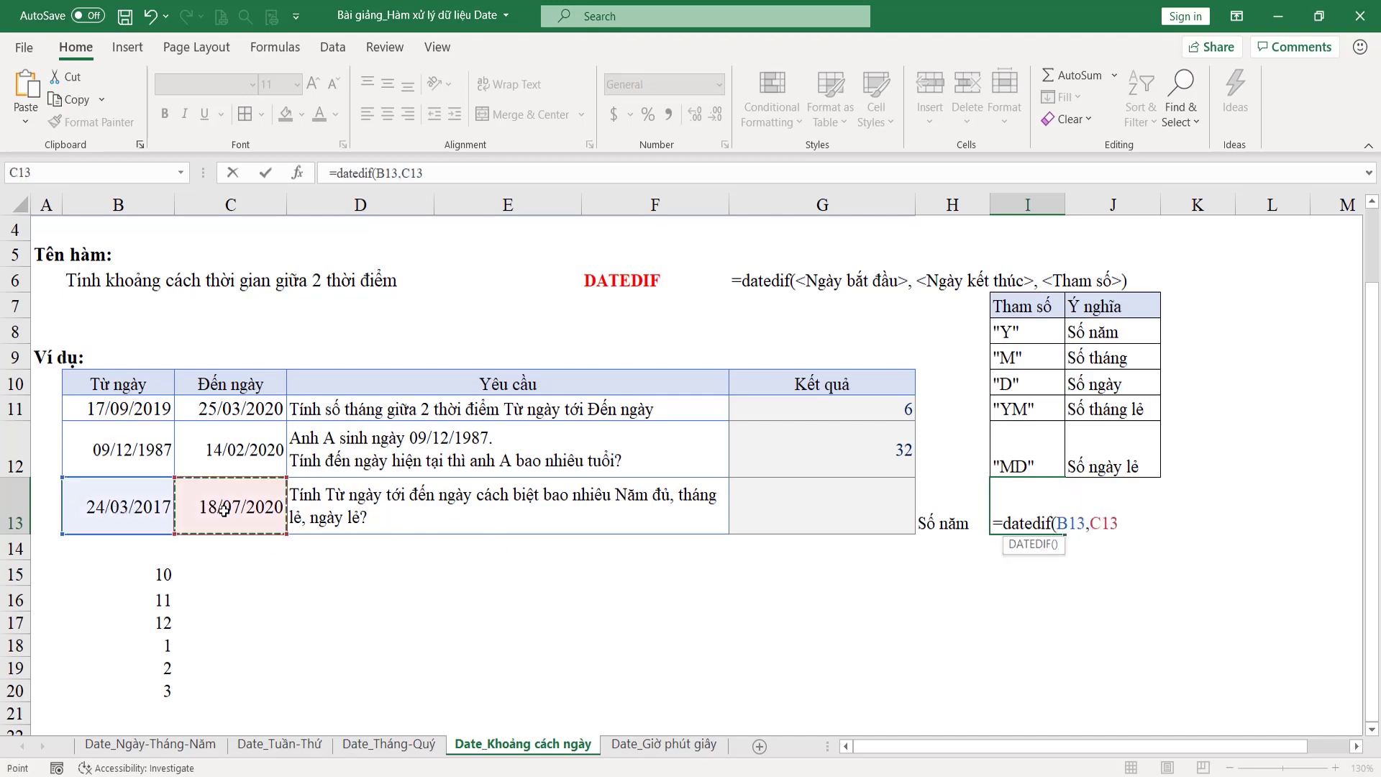
text(,)
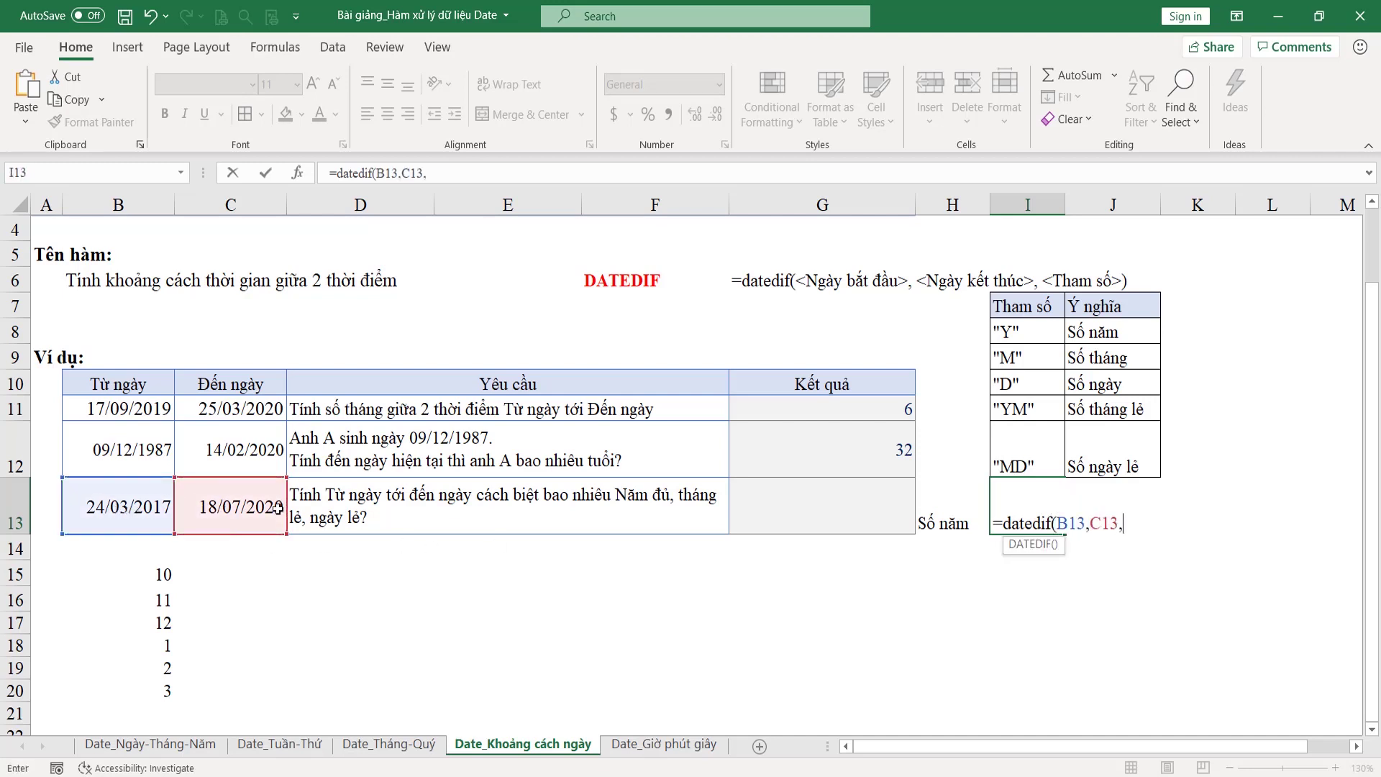
text("y")
text())
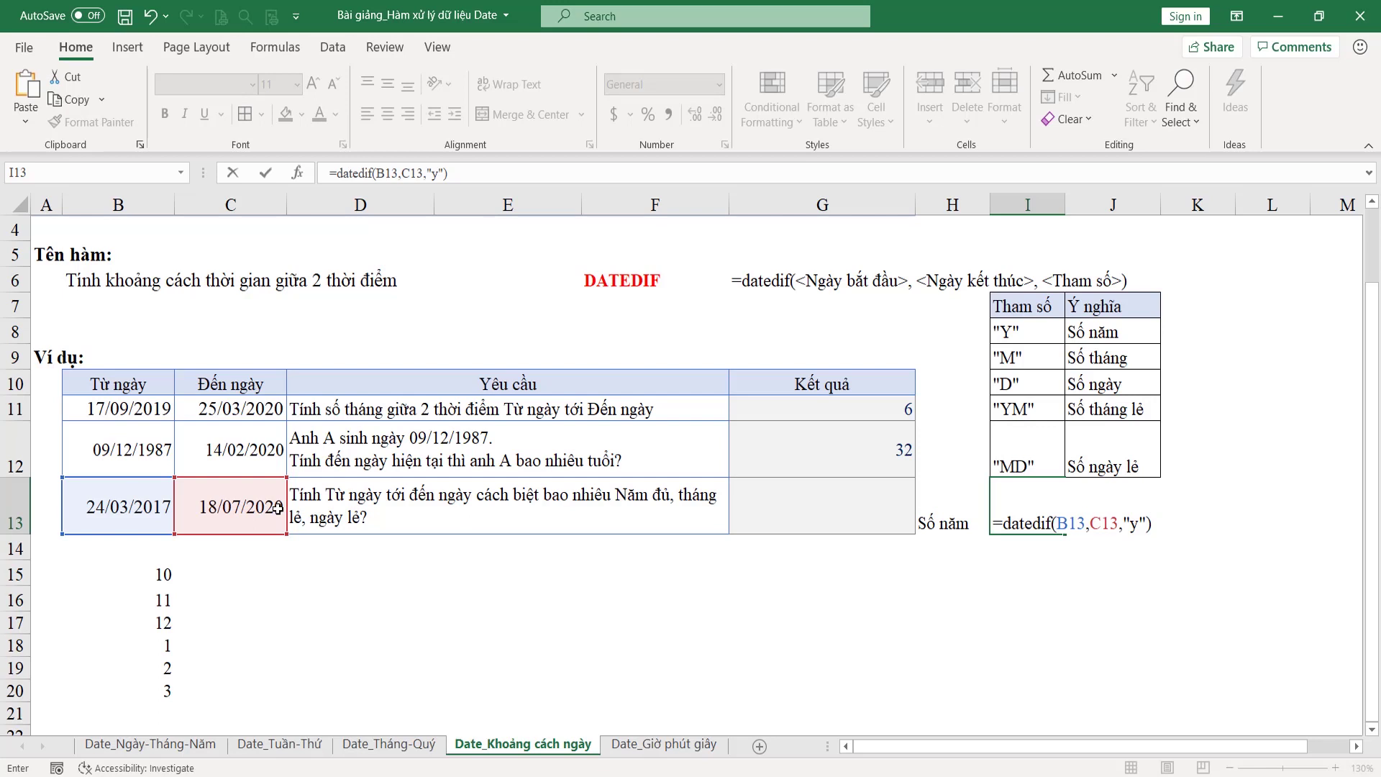
key(Return)
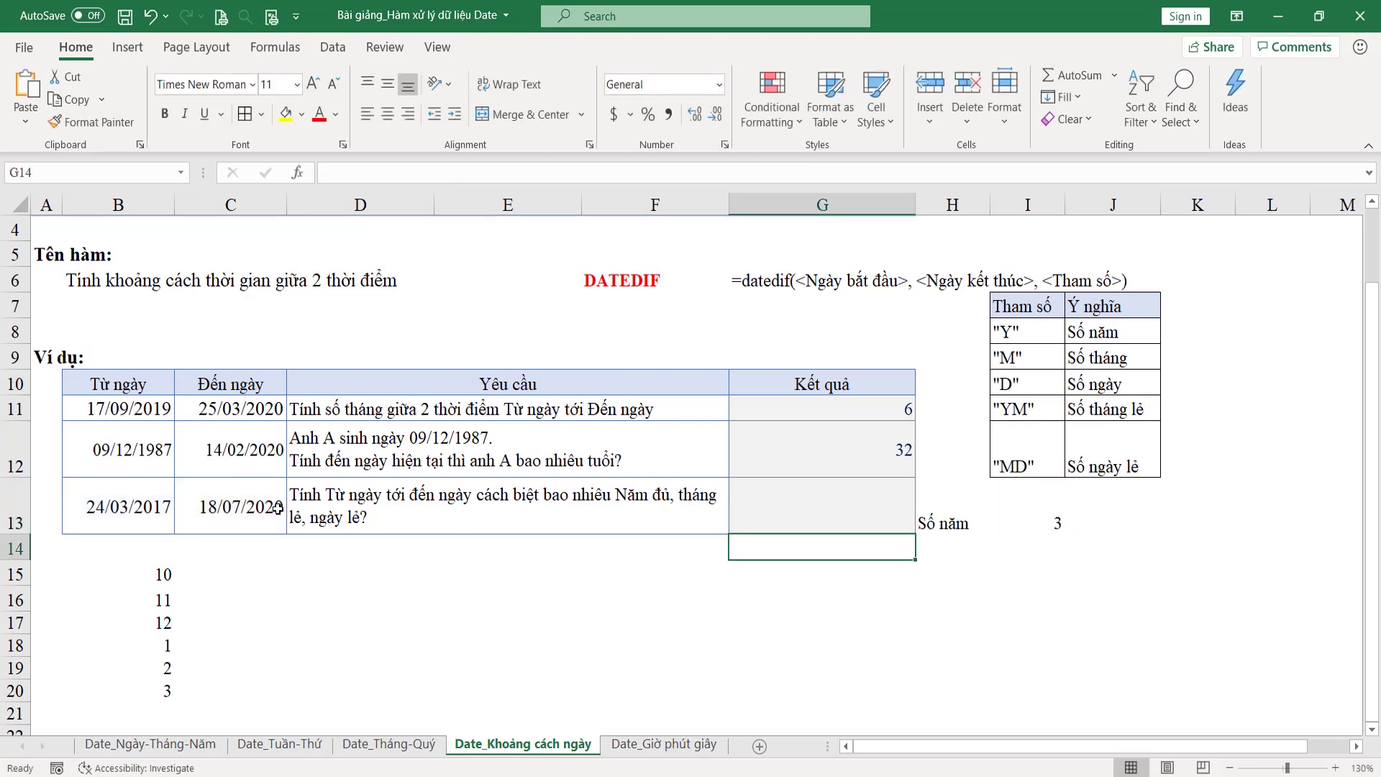
Step: Label H14 Số tháng lẻ and widen column H to fit
click(951, 551)
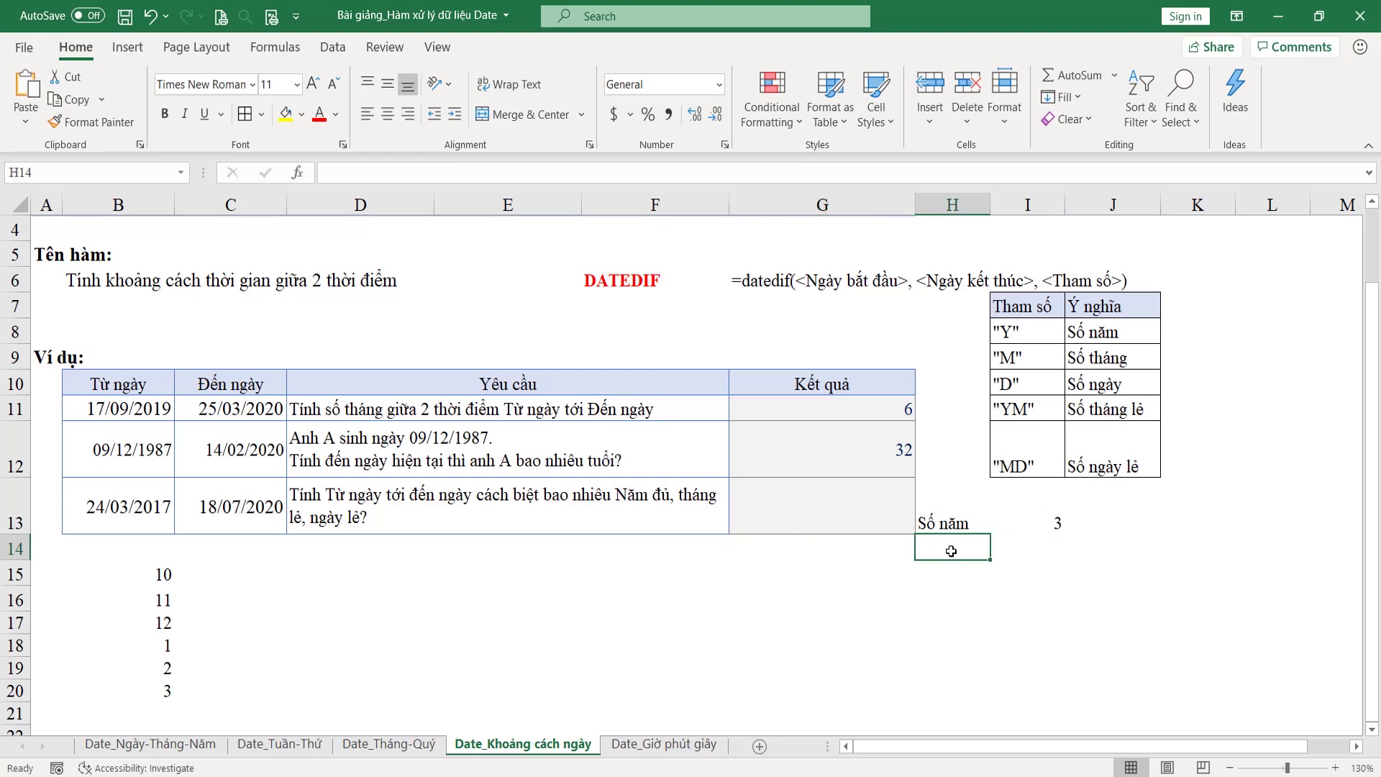
text(Số thang lẻ)
key(Tab)
drag(991, 209, 1008, 209)
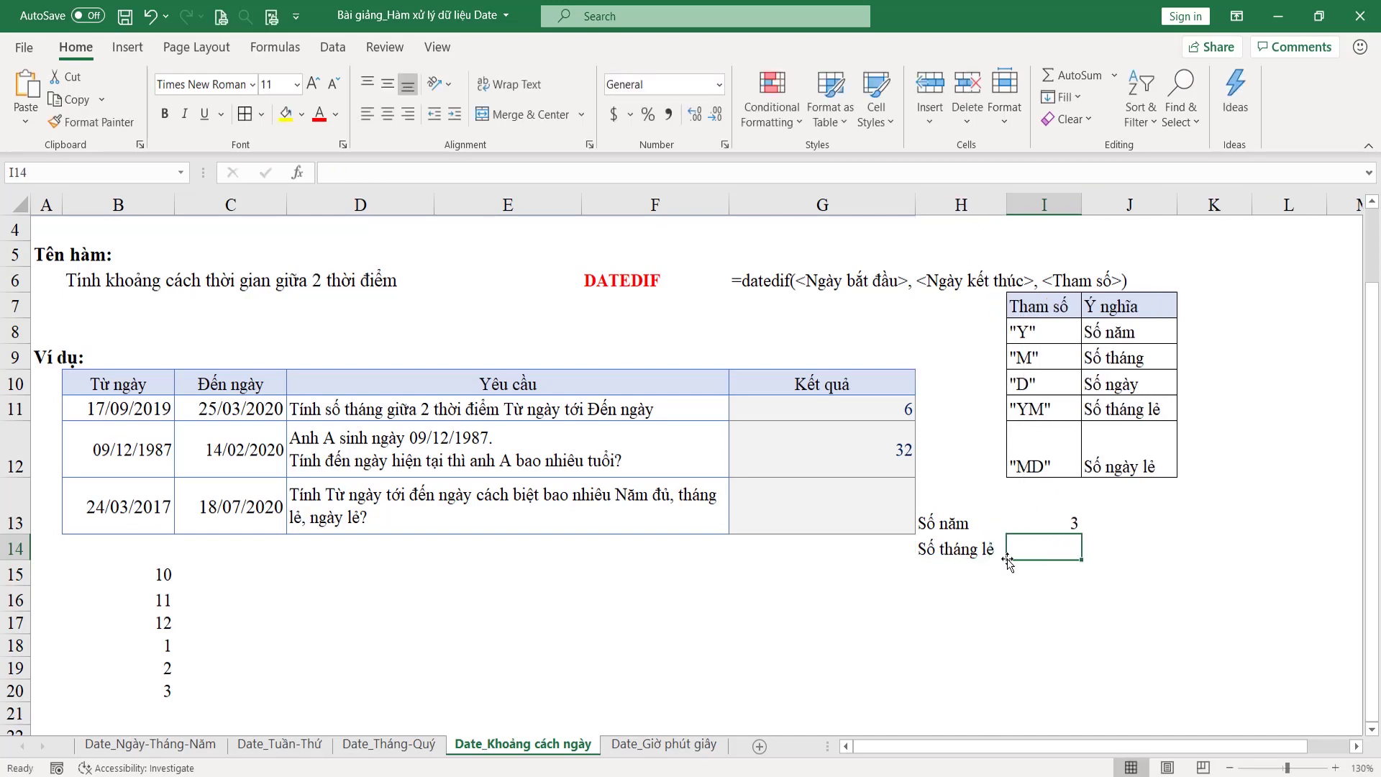
Step: Enter =DATEDIF(B13,C13,"YM") in I14, returning 3 odd months
text(=date)
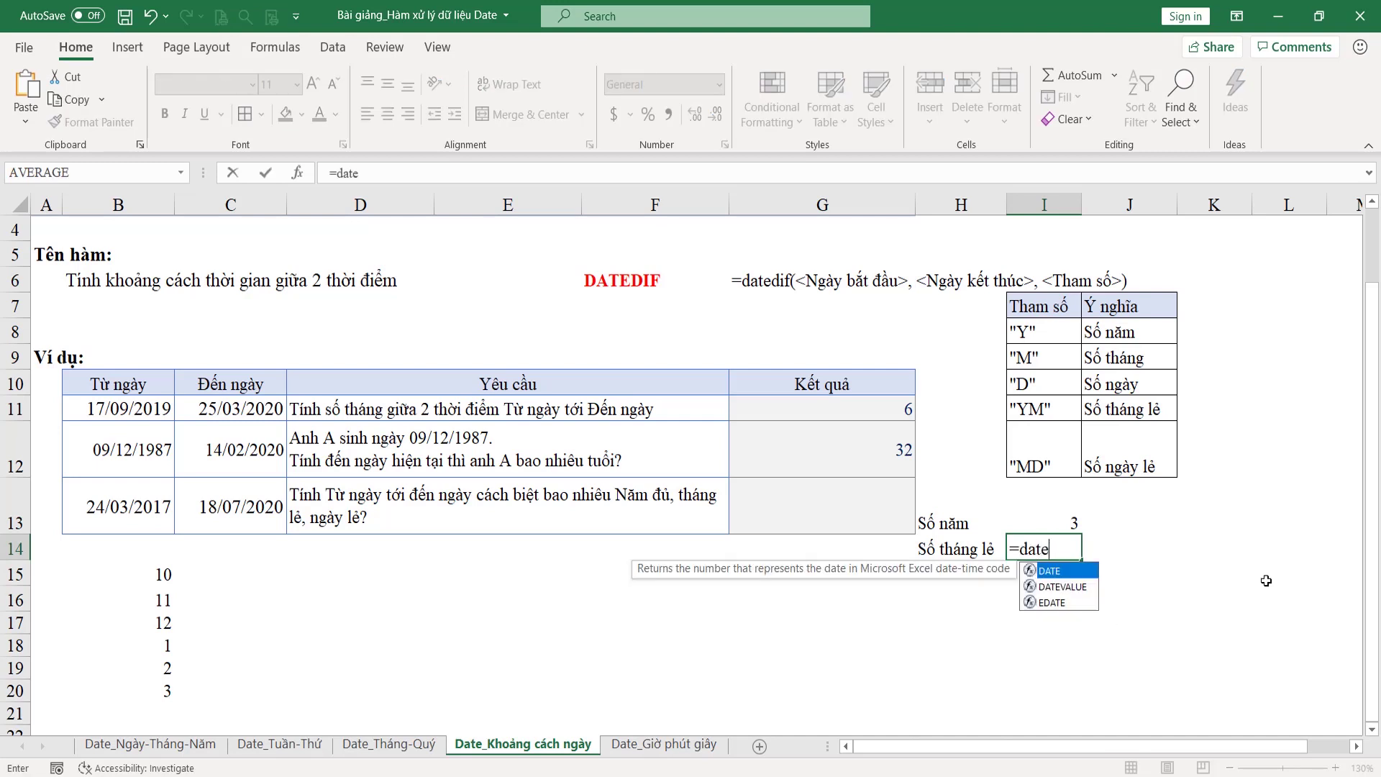
text(dif()
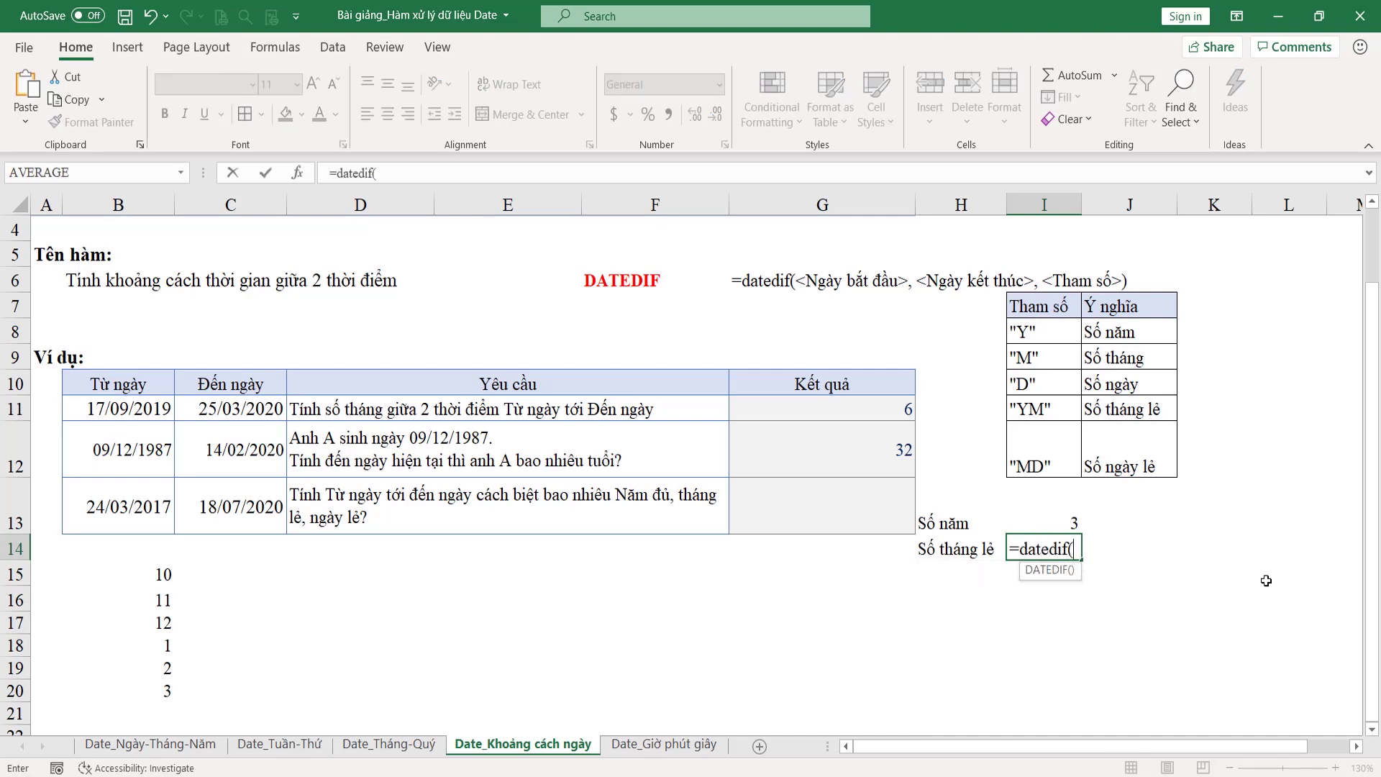
click(105, 511)
text(,)
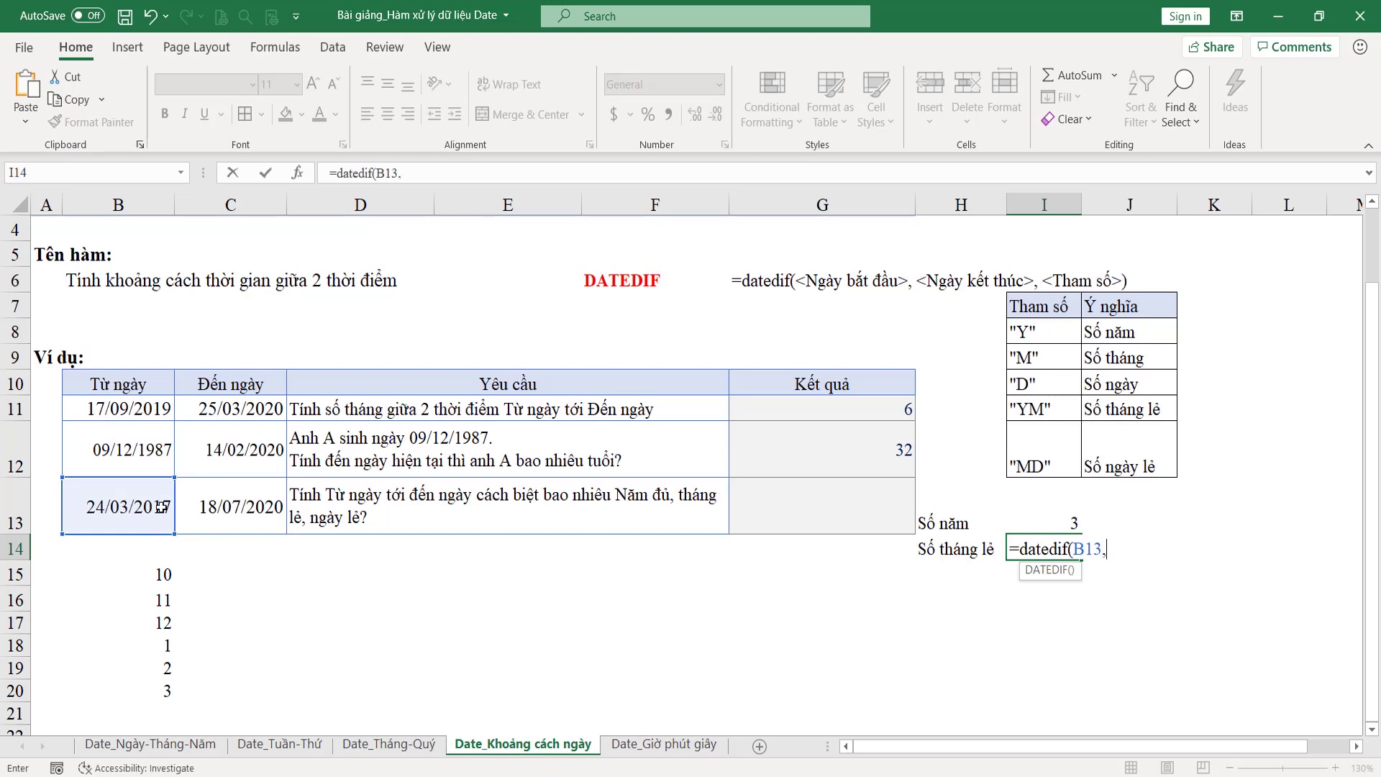
click(230, 507)
text(,")
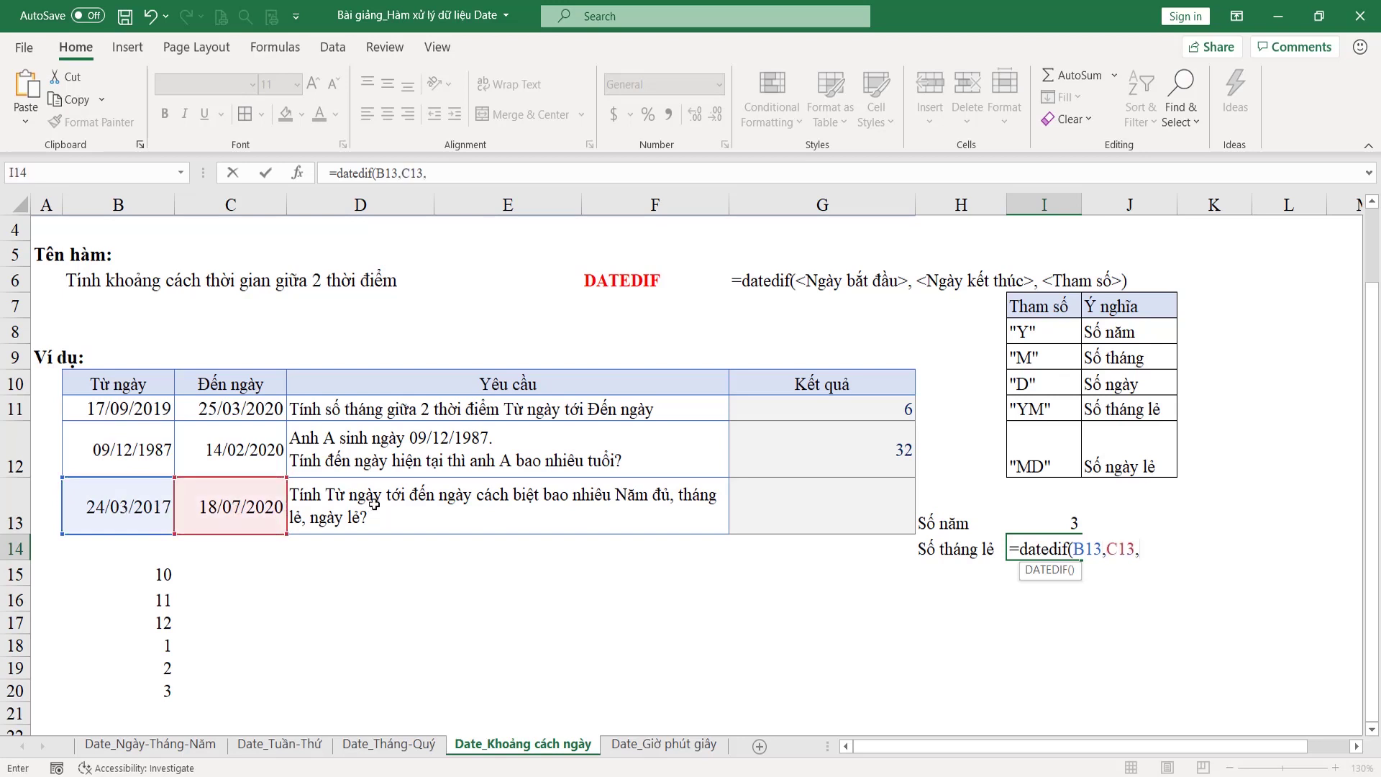
text(YM")
text())
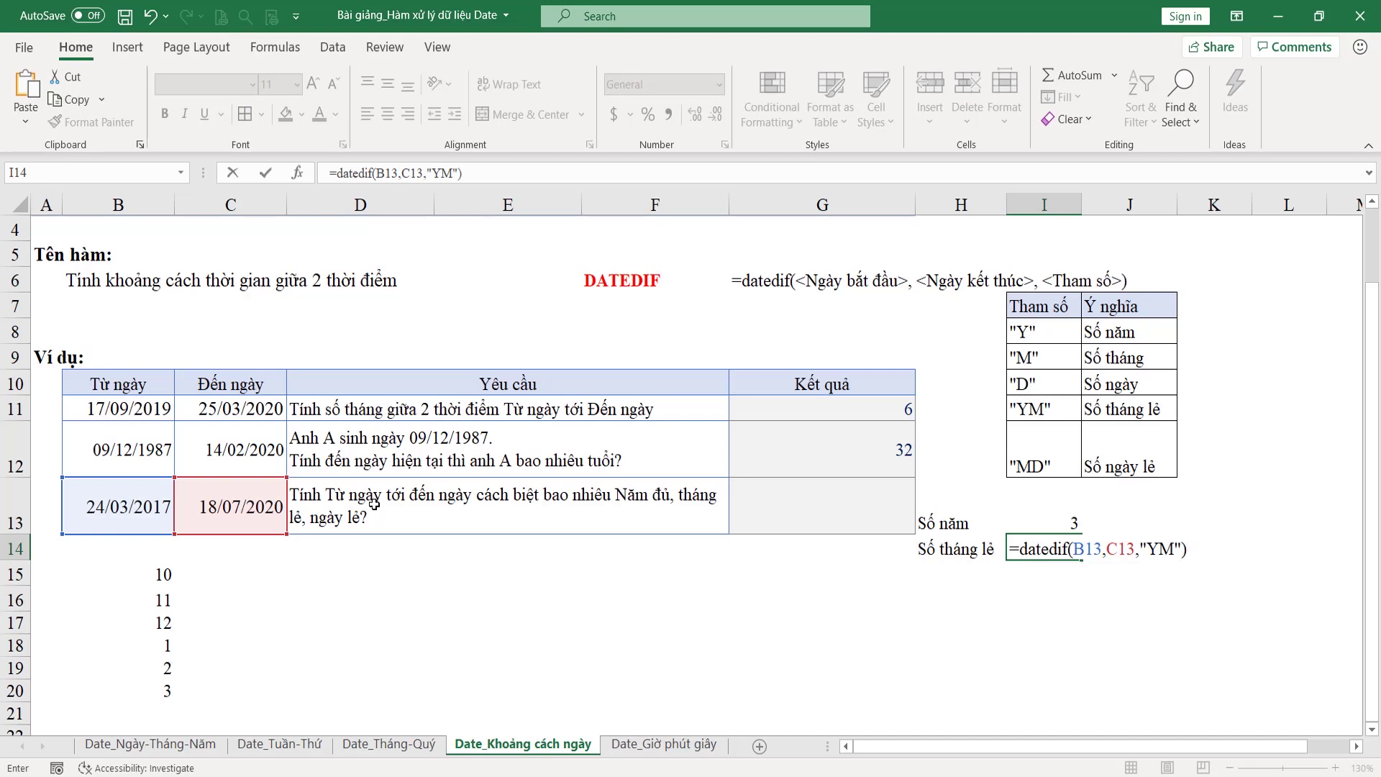
key(Return)
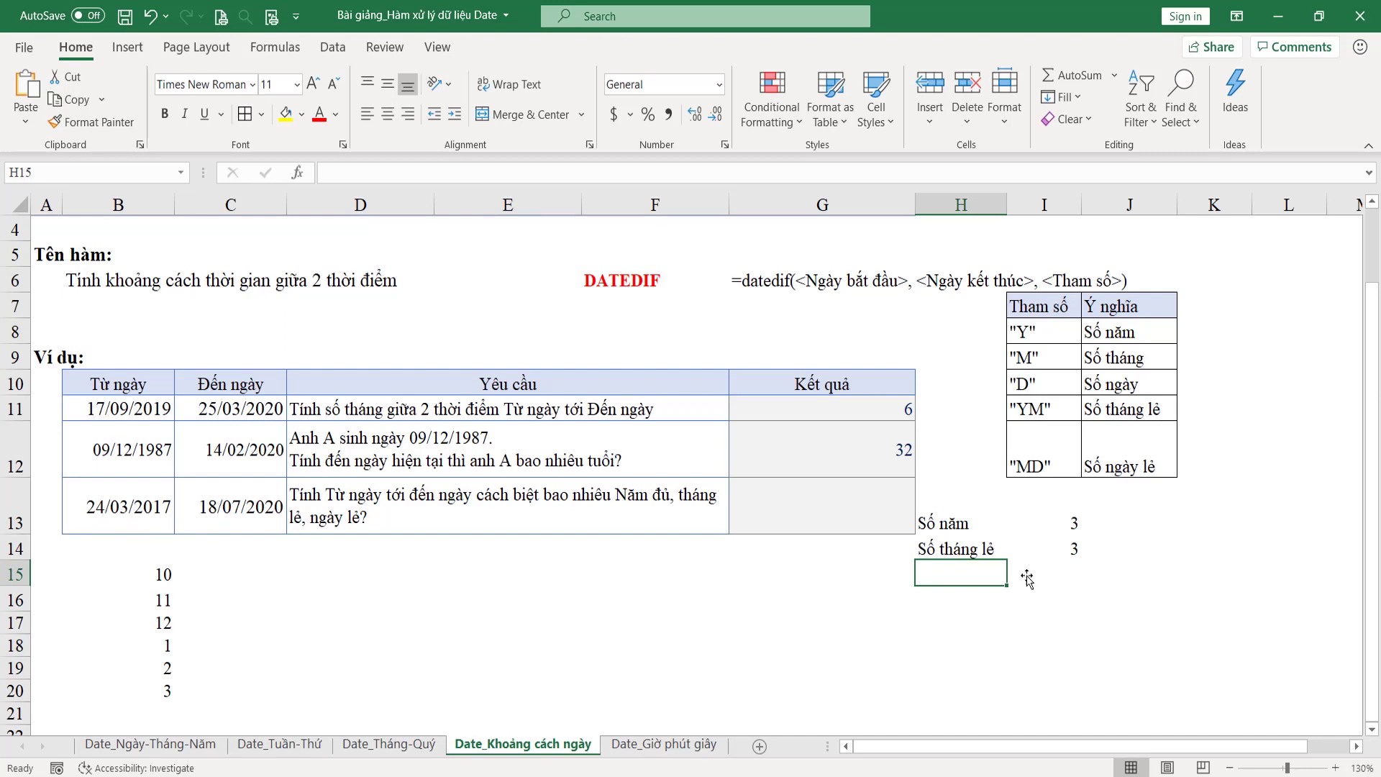
Step: Type Số ngày lẻ in H15 and =DATEDIF(B13,C13,"MD") in I15, returning 24
text(Số ngày ler)
key(Tab)
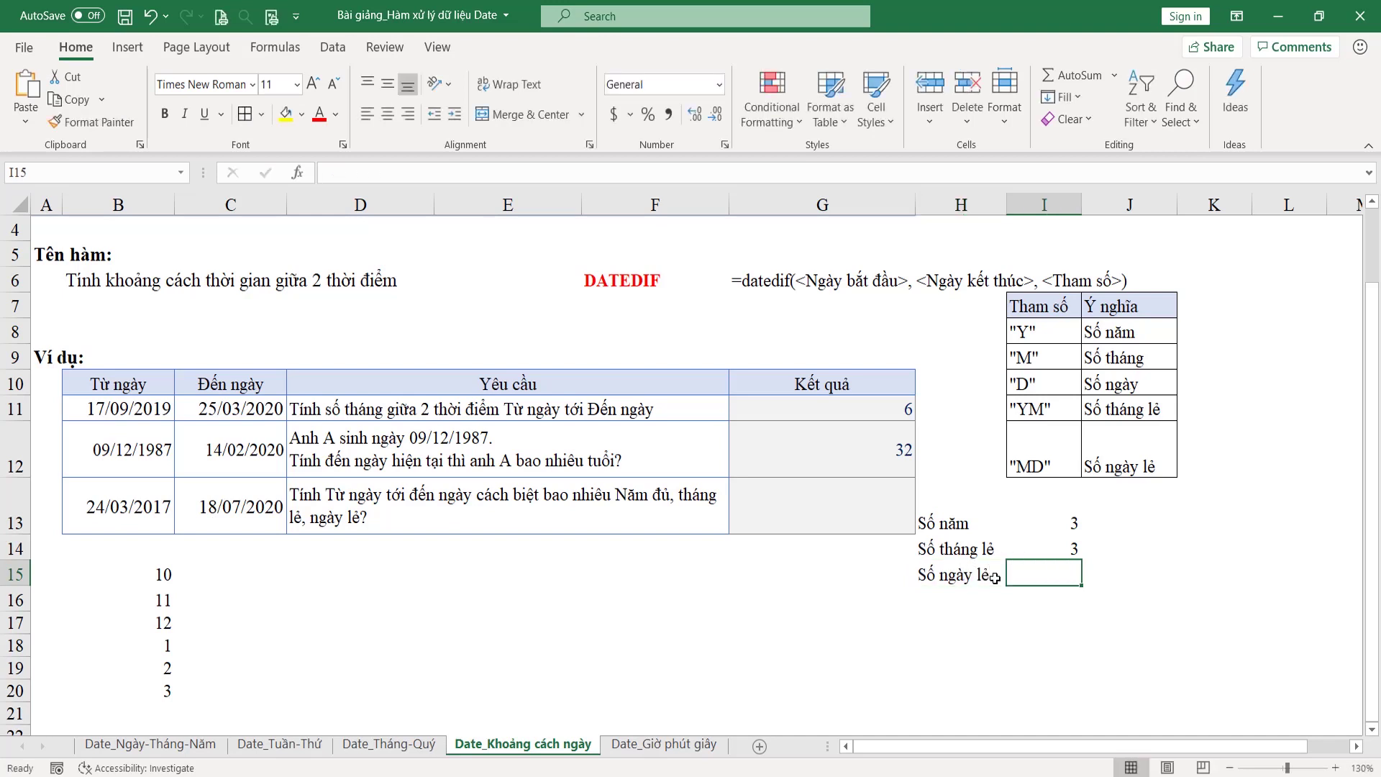
text(=datedif()
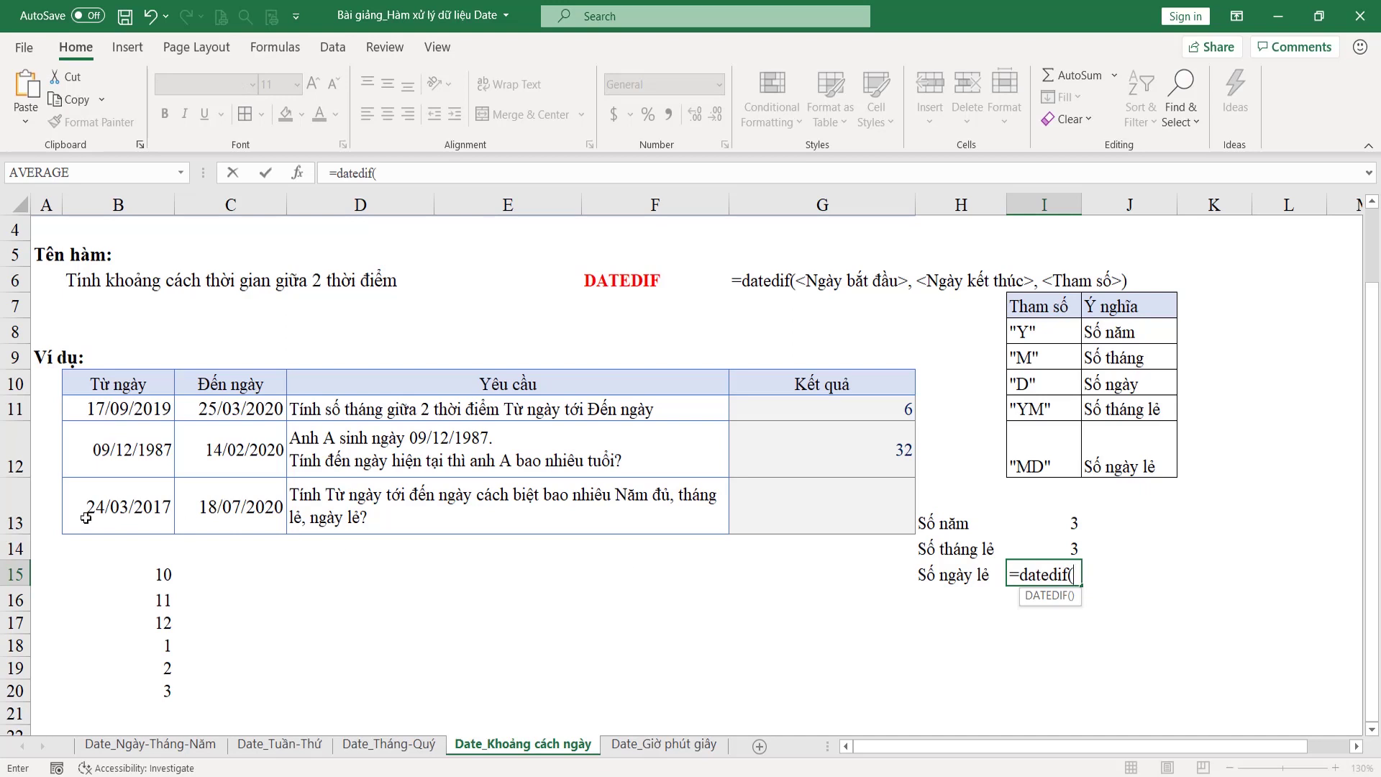
click(85, 518)
text(,)
click(241, 506)
text(,)
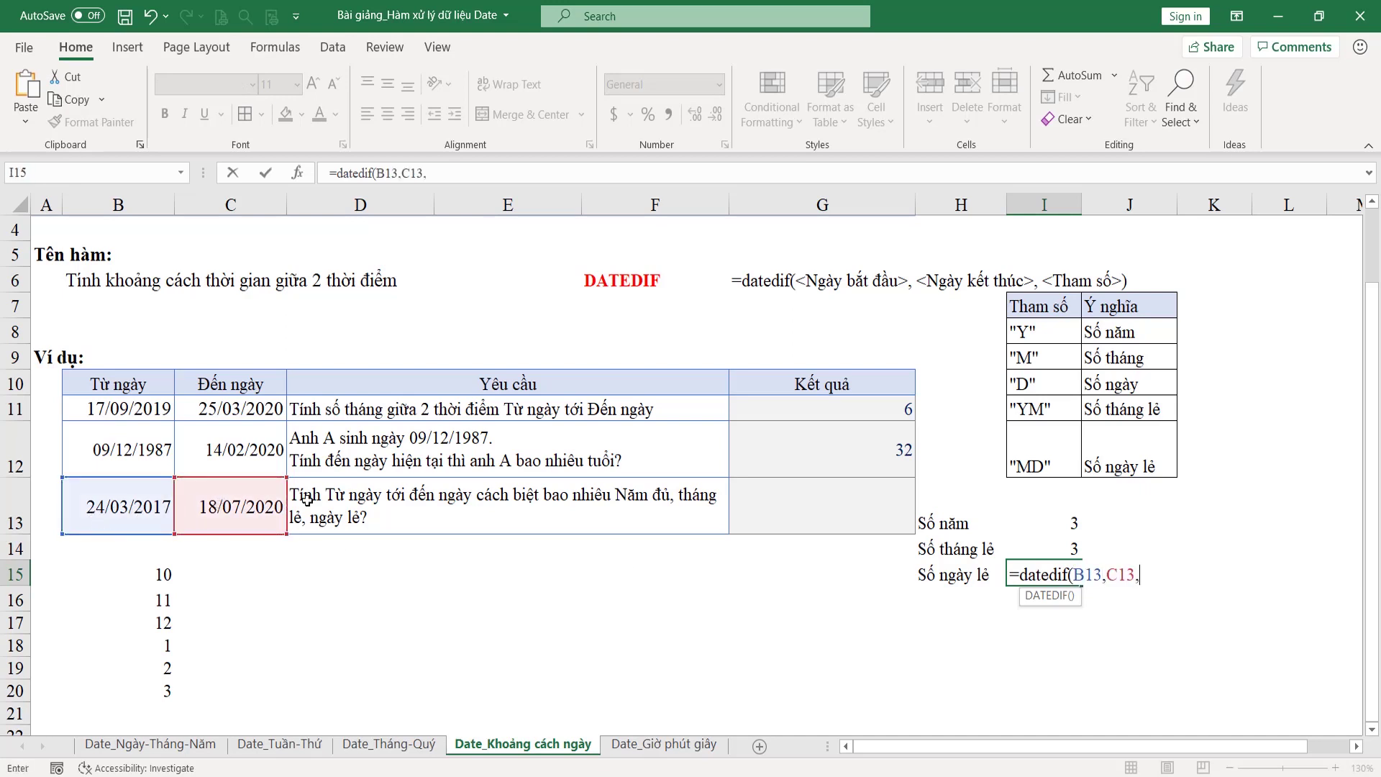
text(MD)
text())
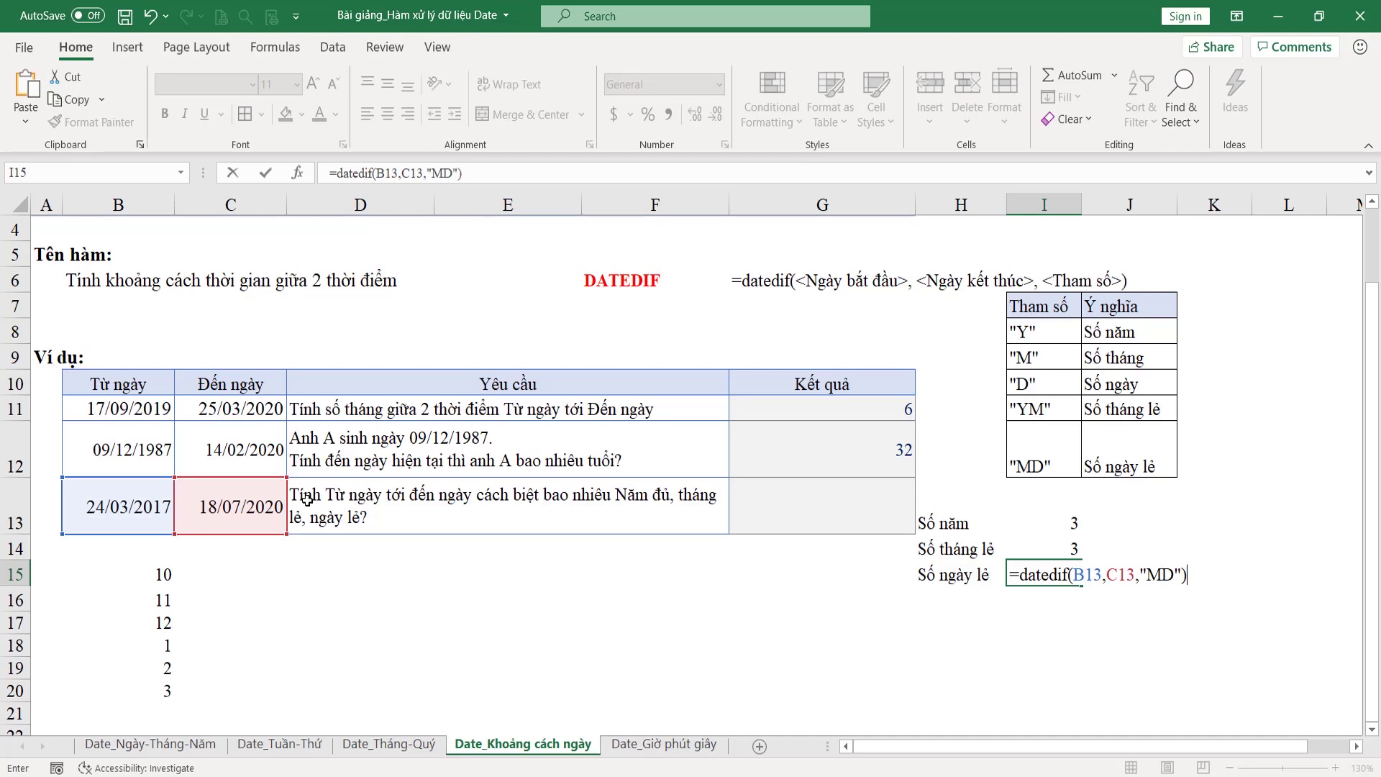
key(Return)
Step: Review the I13:I15 formulas (3, 3, 24) and the B13 start date
click(1069, 527)
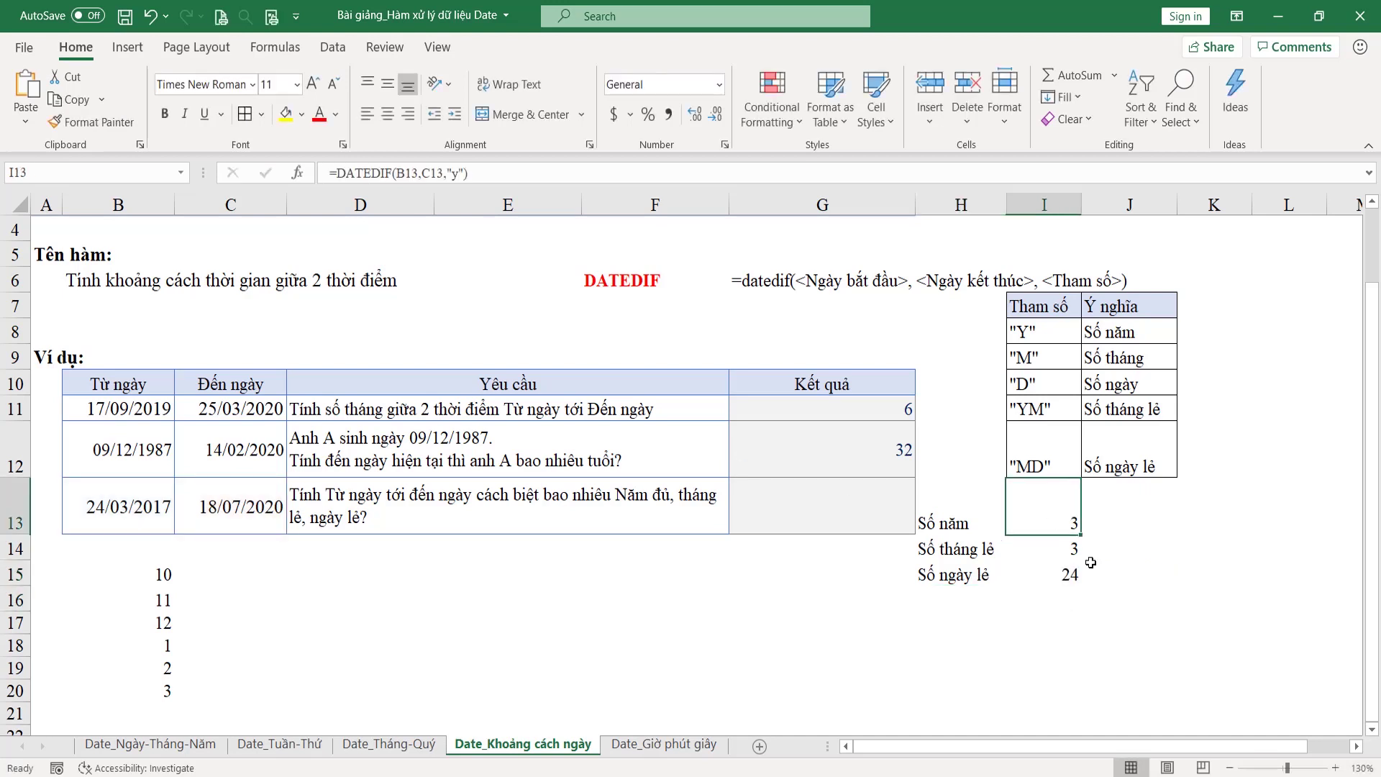
click(1054, 554)
click(1071, 579)
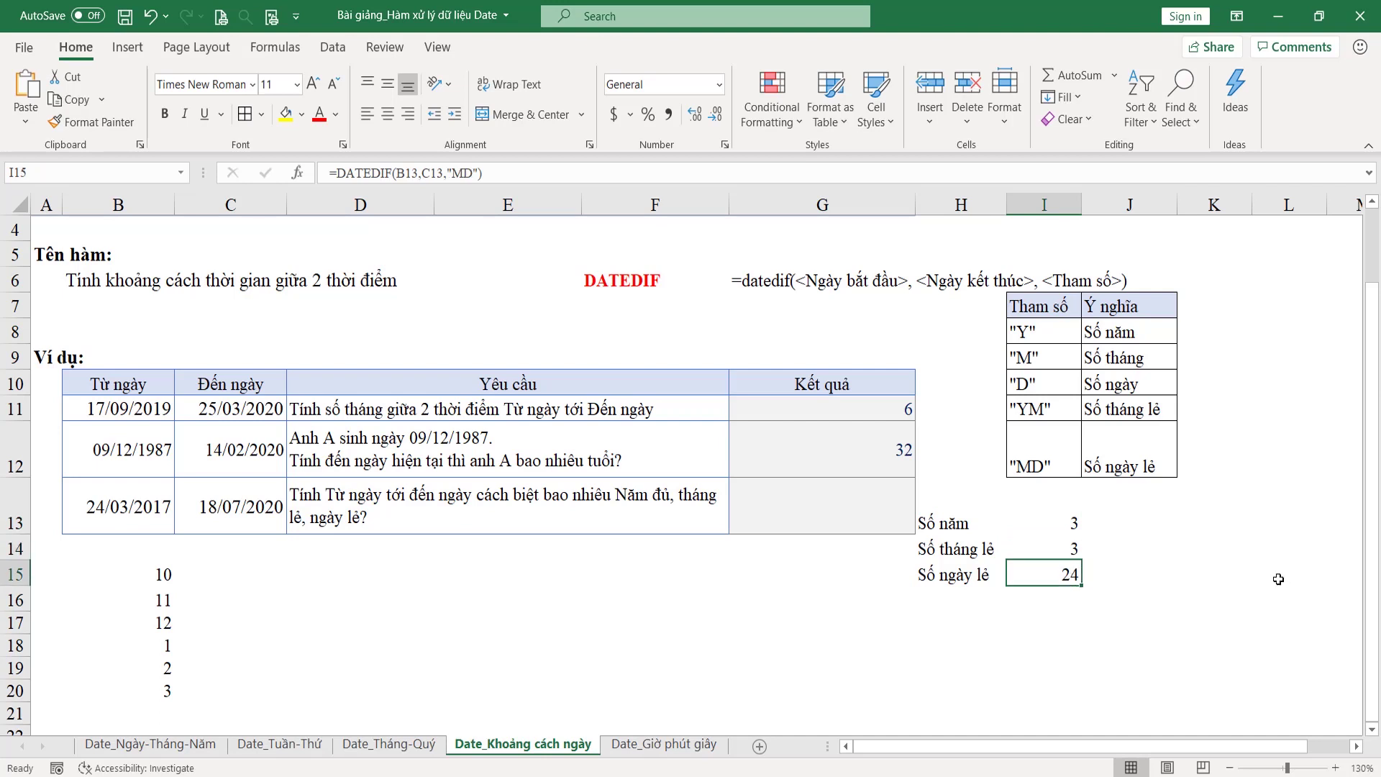
click(136, 503)
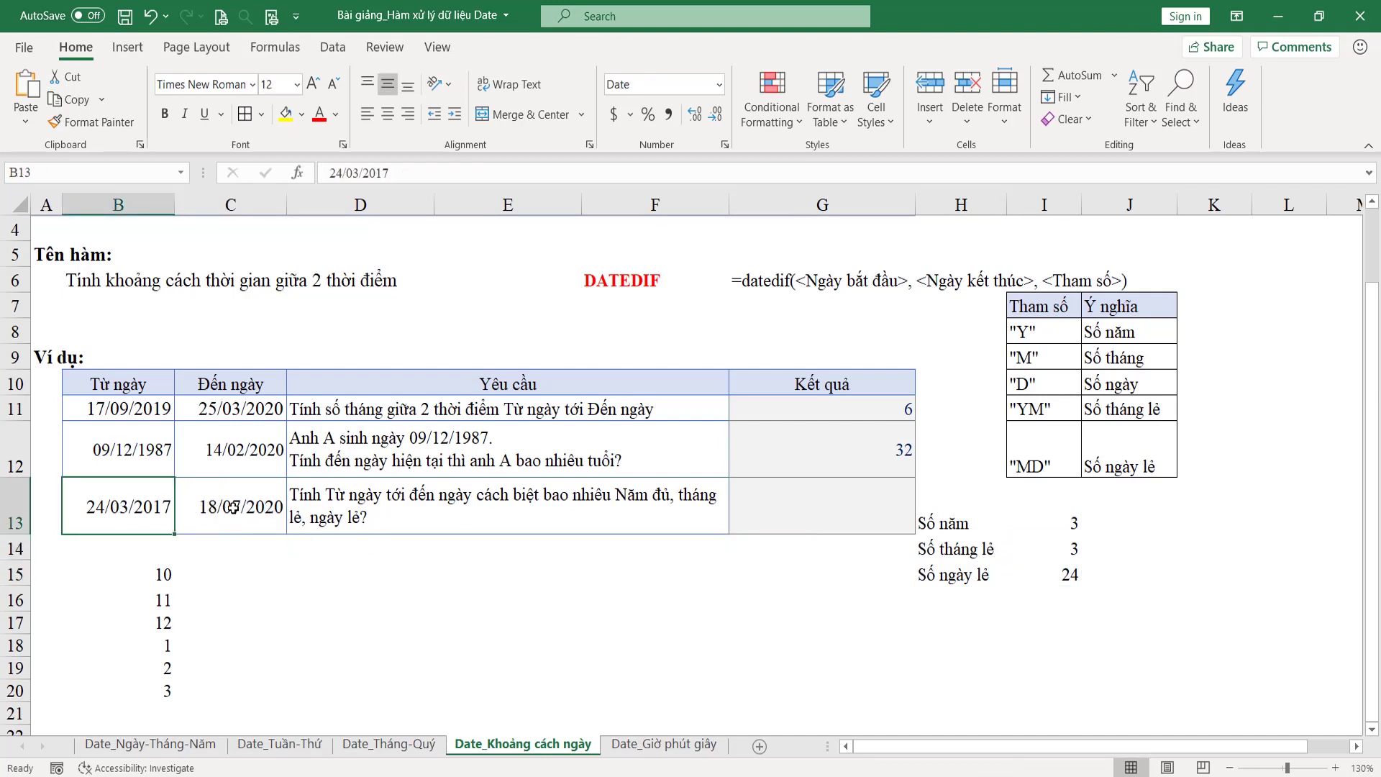
click(232, 508)
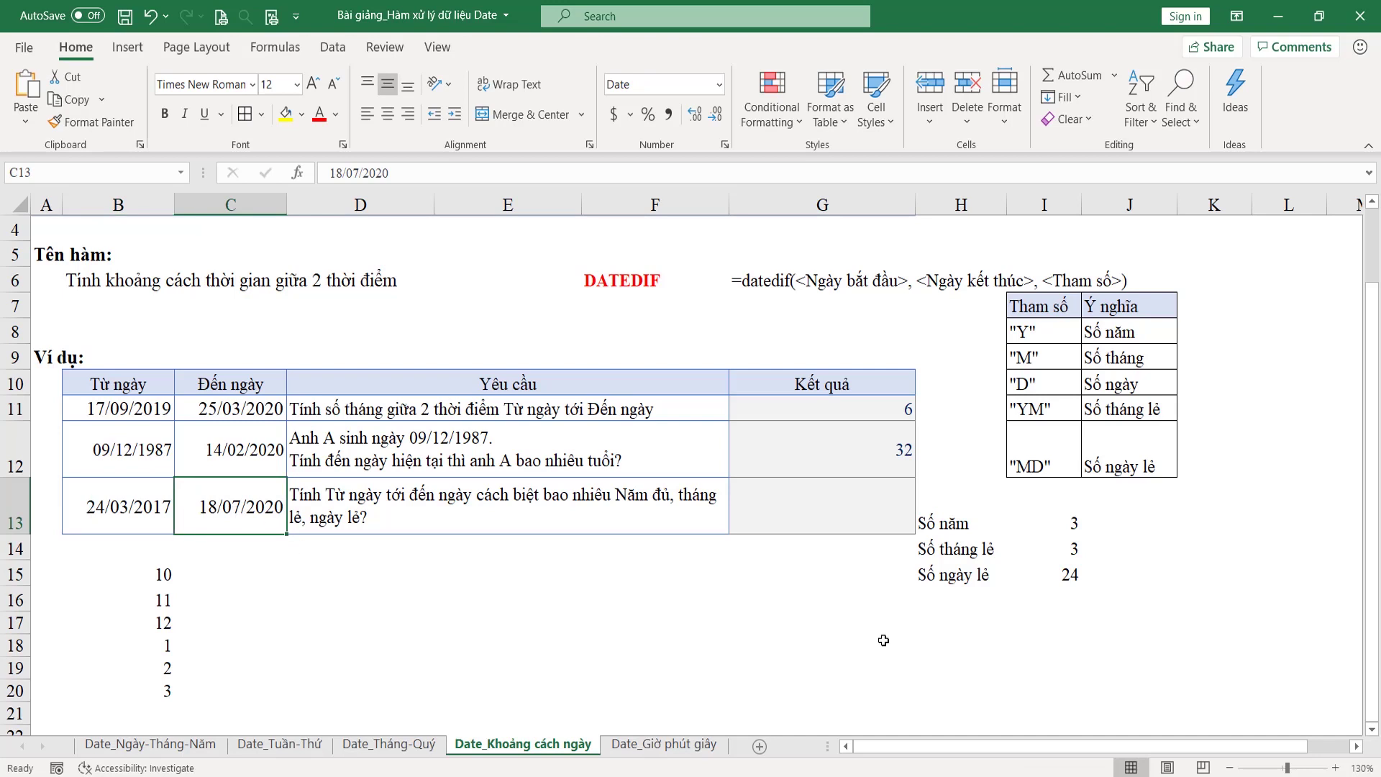
drag(1060, 522, 1057, 575)
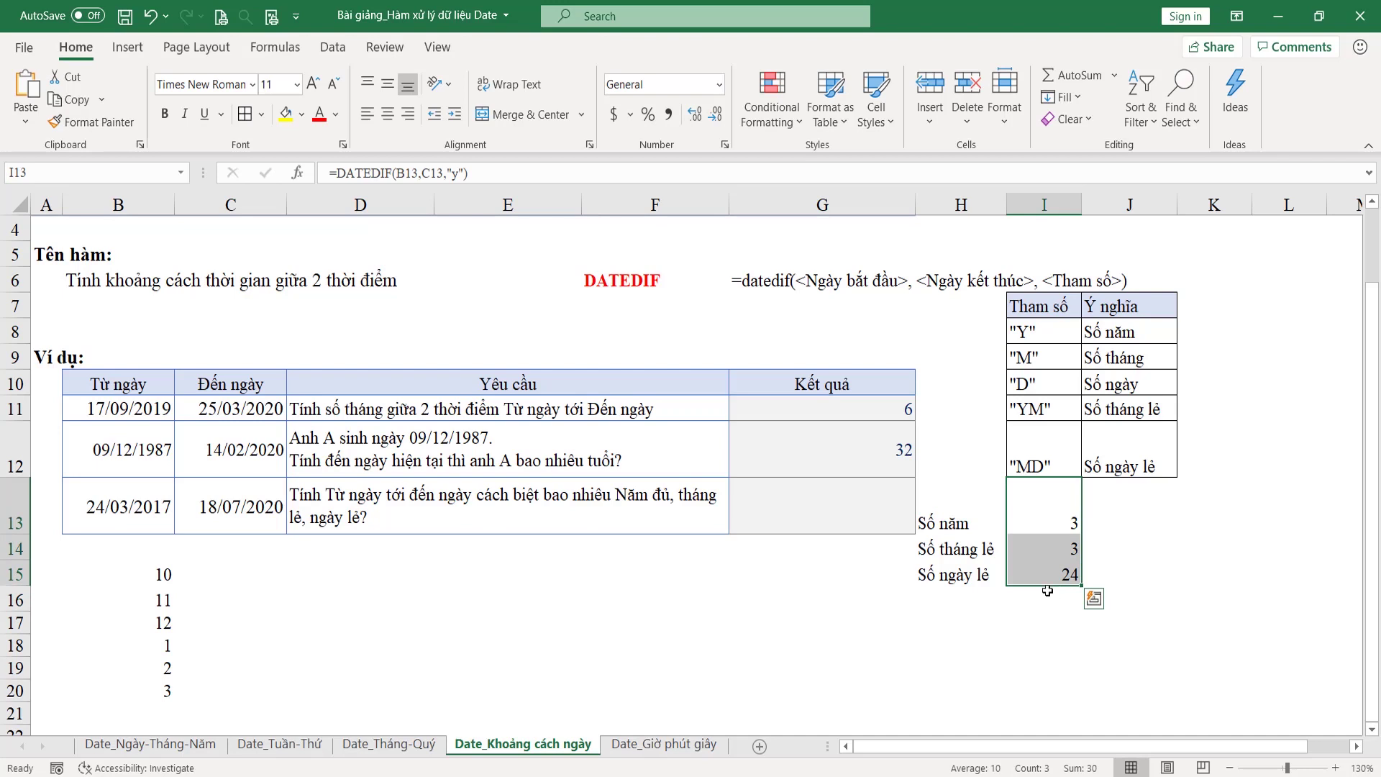
click(606, 286)
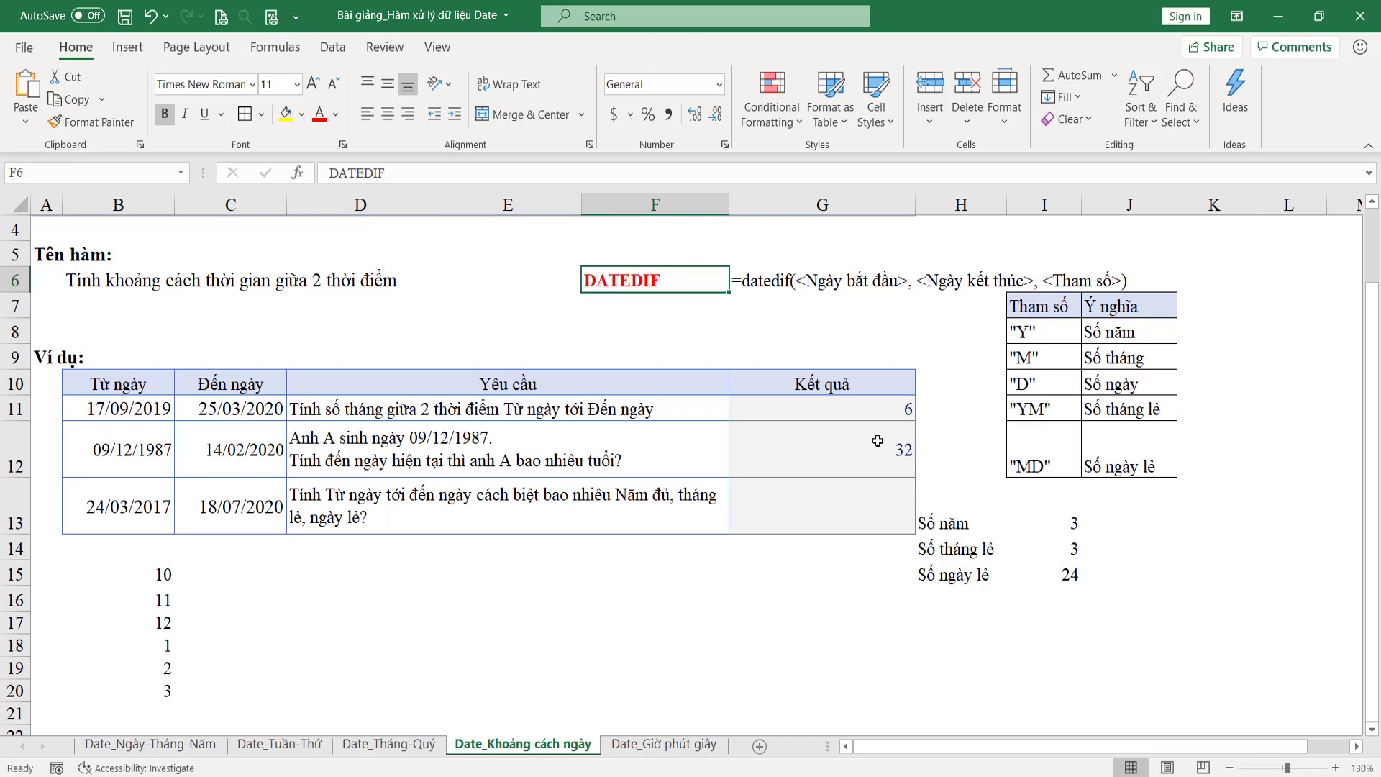
drag(877, 413, 879, 512)
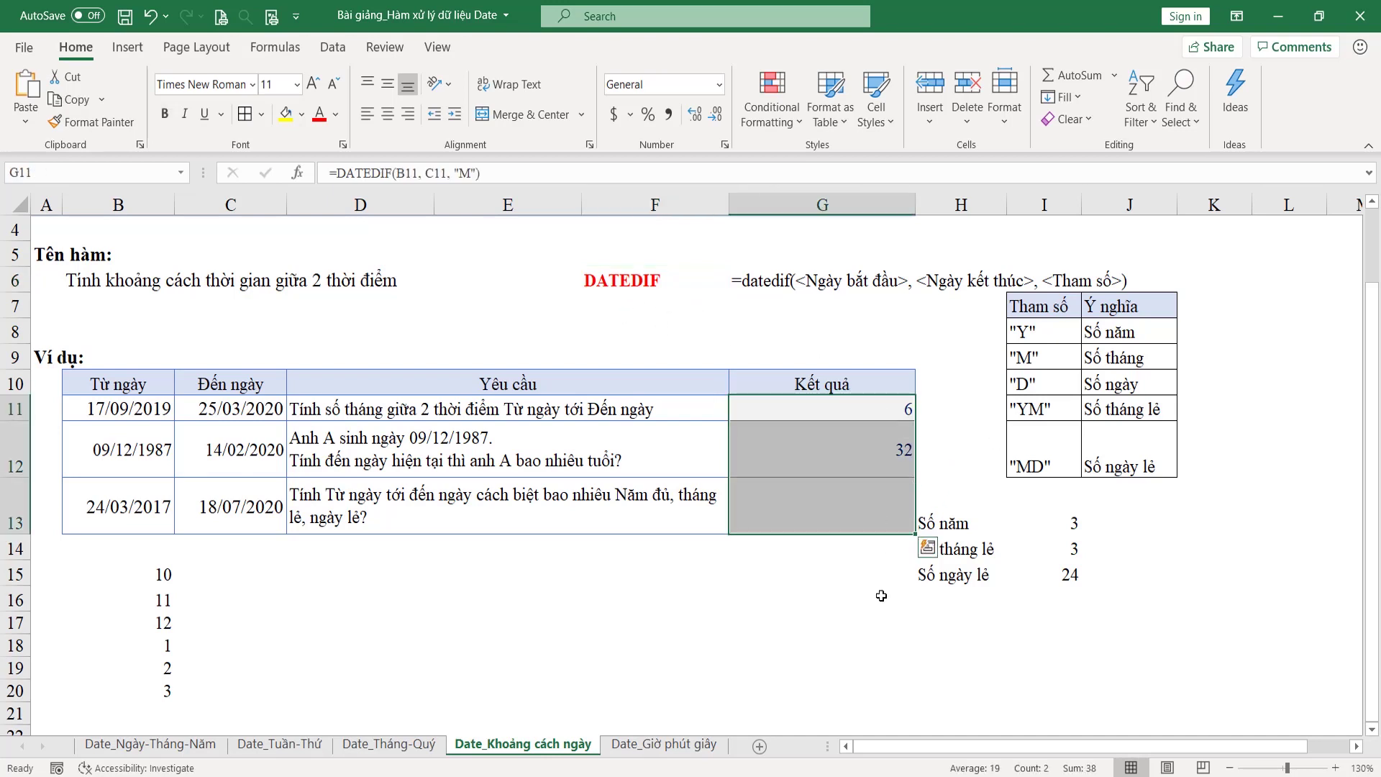